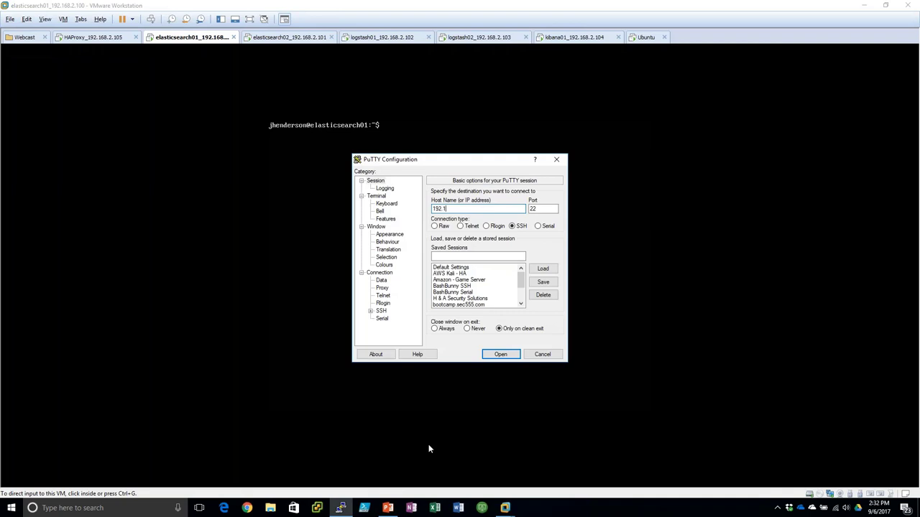
- Open a PuTTY session to 192.168.2.100, then close it and confirm, returning to the elasticsearch01 console
text(0)
key(Return)
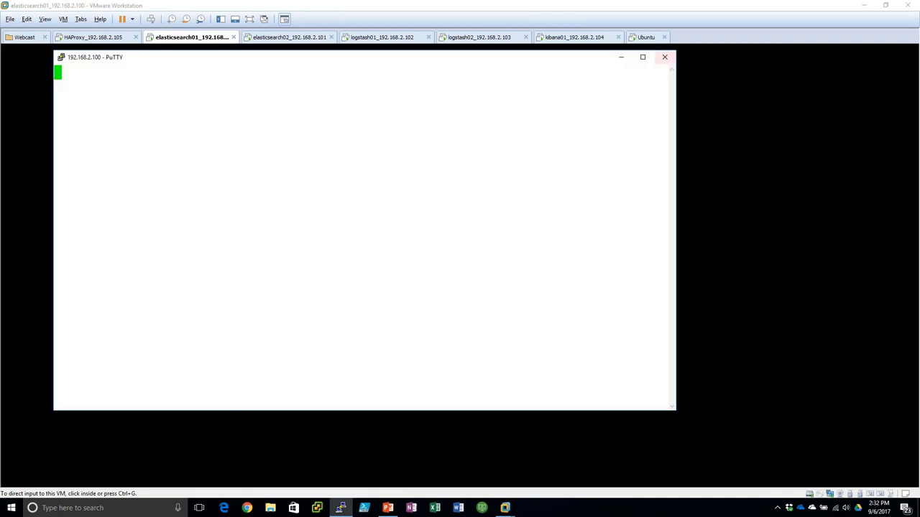
click(665, 57)
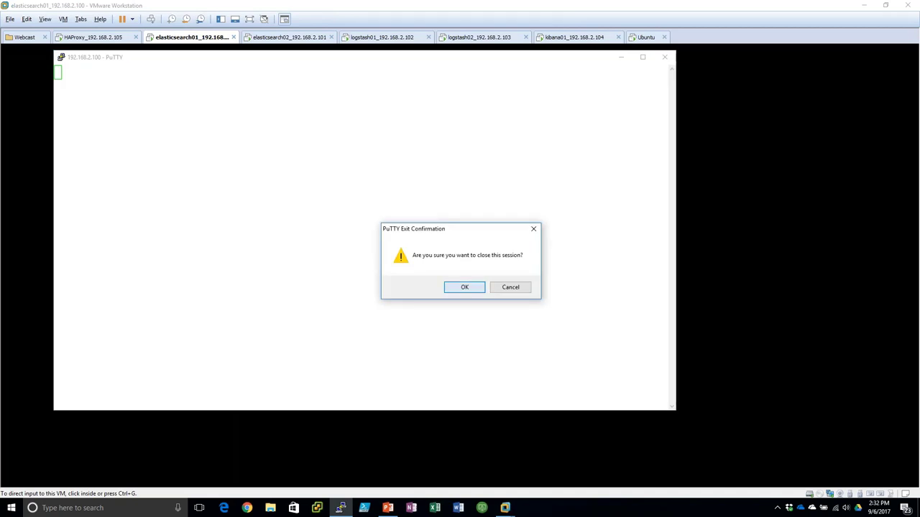
key(Return)
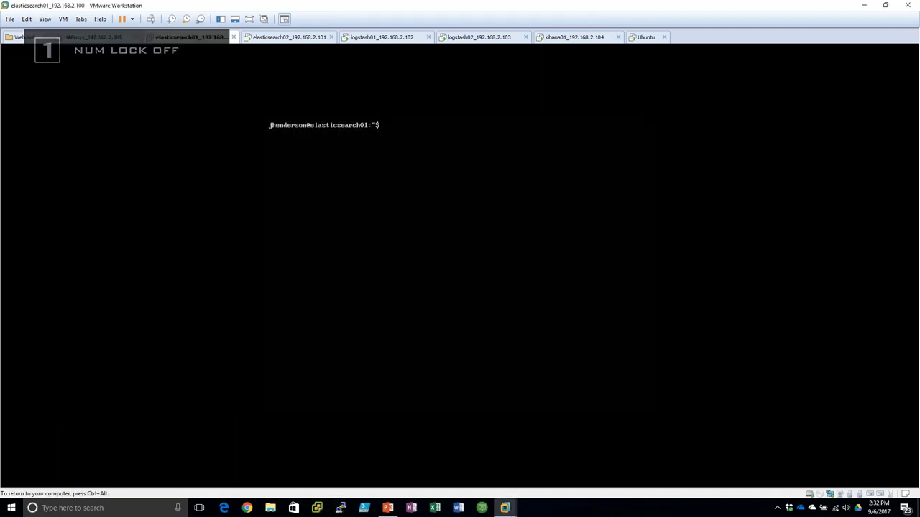
- List the home directory contents on the elasticsearch01 VM with ls
text(ls)
key(Return)
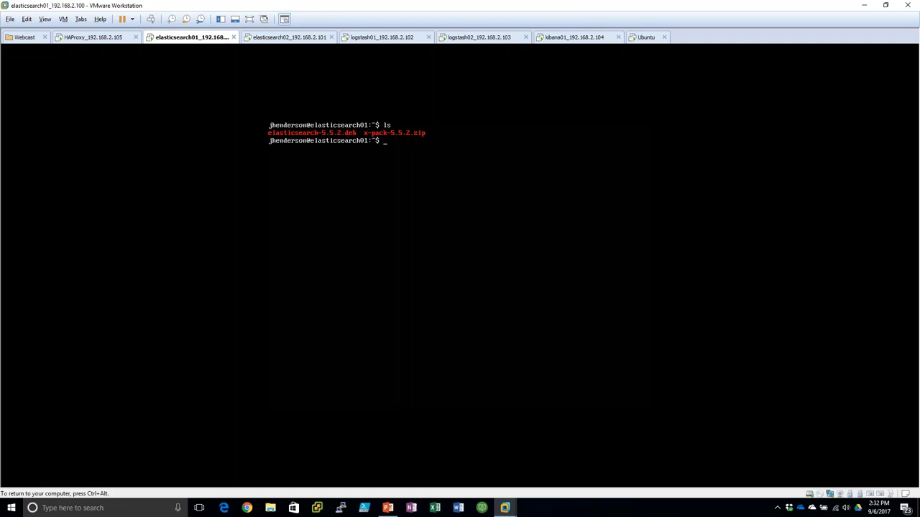
key(ctrl+alt)
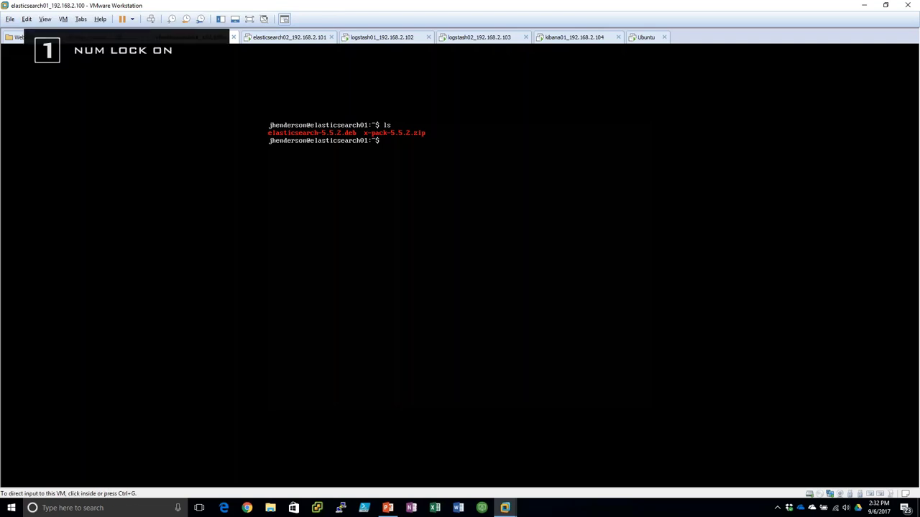
key(ctrl+g)
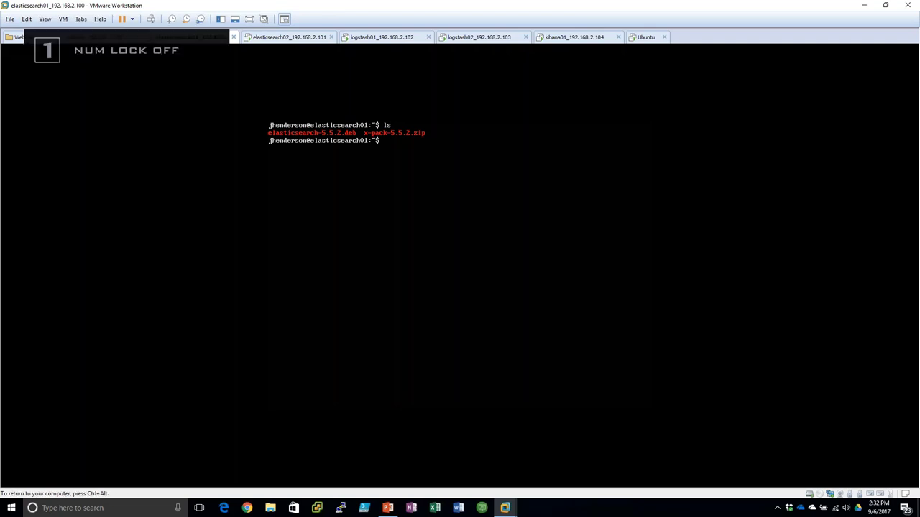
- Install elasticsearch-5.5.2.deb with sudo dpkg -i, entering the sudo password
text(dpkg -i)
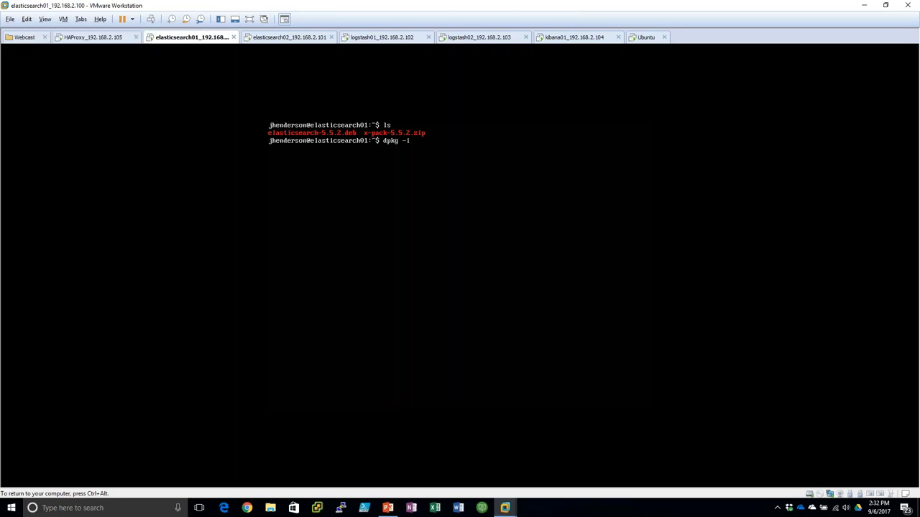
key(Home)
text(sudo)
key(End)
text(el)
key(Tab)
key(Return)
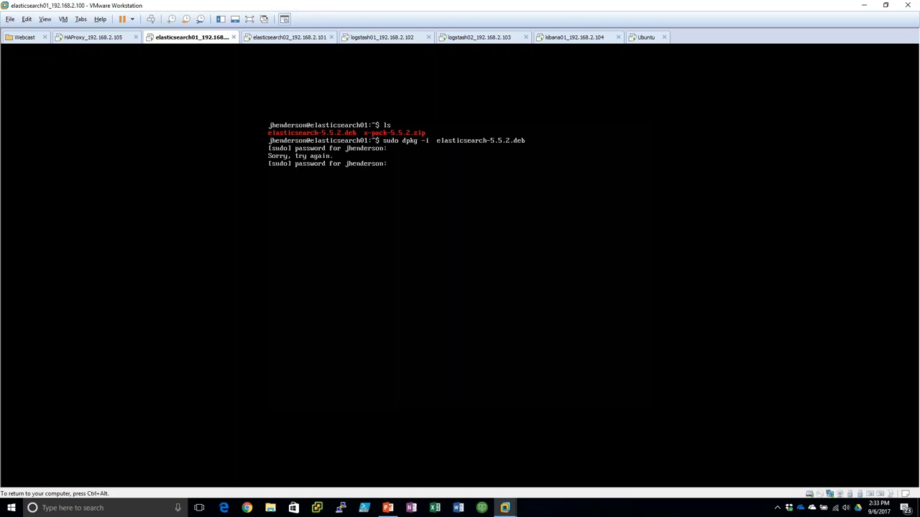
key(Return)
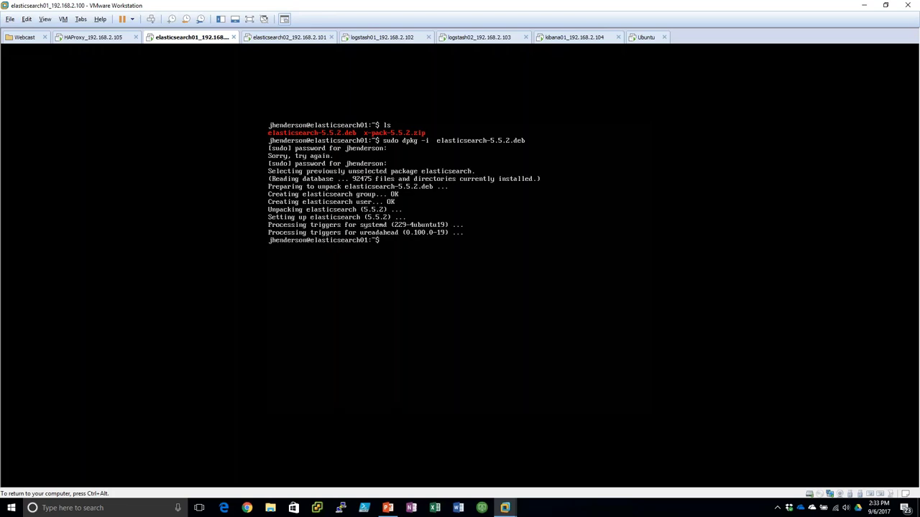
text(sudo /usr/share/elasticsearch/bin/elasticsearch)
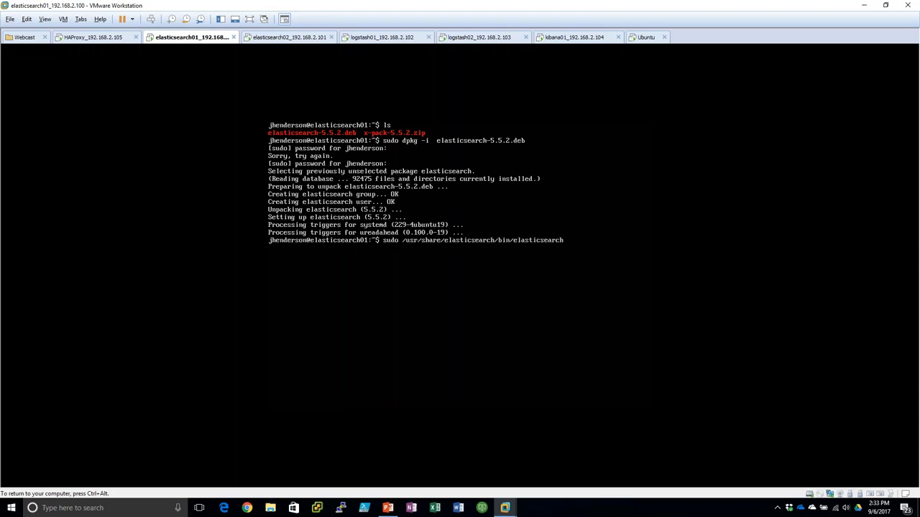
text(-plugin install file:///home/jhenderson/x)
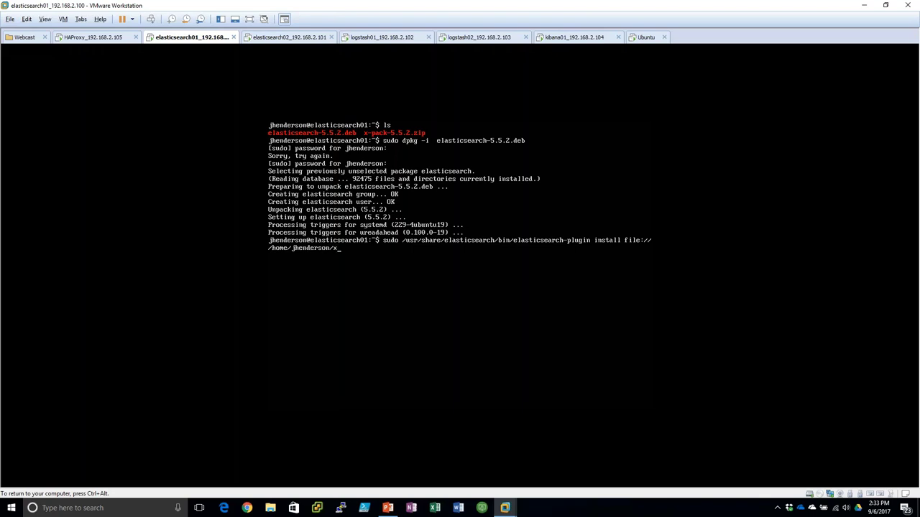
- Install the x-pack-5.5.2.zip plugin with elasticsearch-plugin, answering y to both permission prompts
key(Tab)
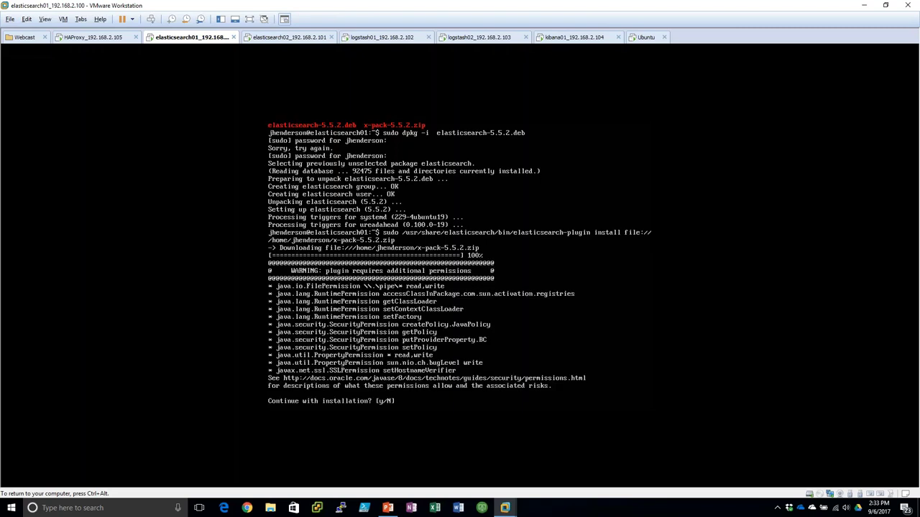
text(y)
key(Return)
text(y)
key(Return)
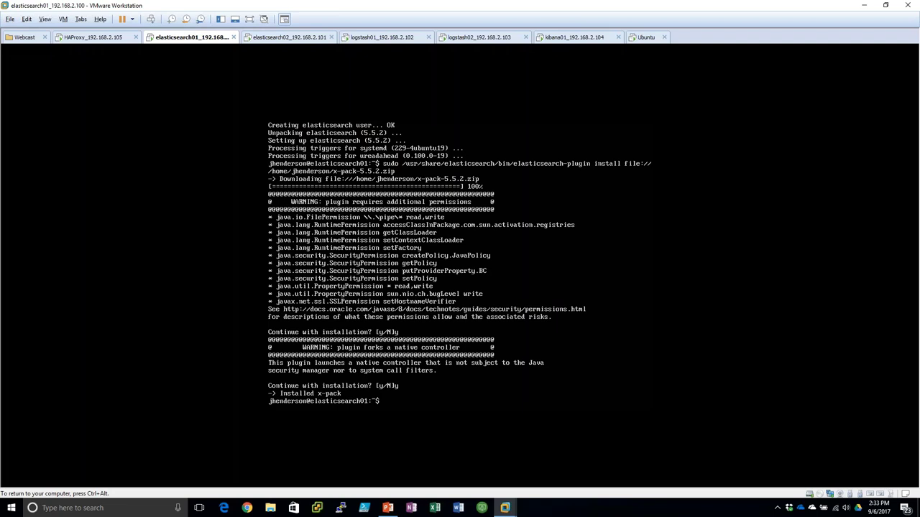
text(suod vi /etc/elasticsearch/elasticsearch.yml)
- Fix the 'suod' typo and open /etc/elasticsearch/elasticsearch.yml in vi with sudo
key(Return)
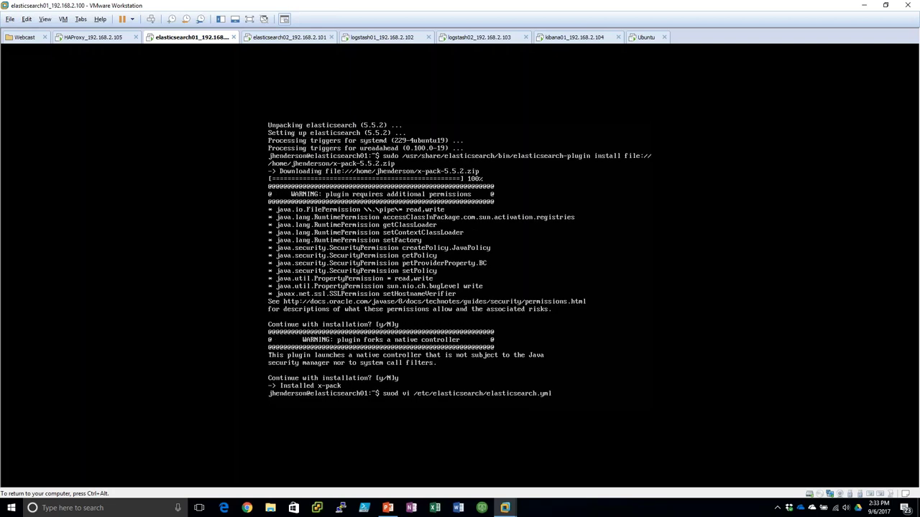
key(Up)
key(Home)
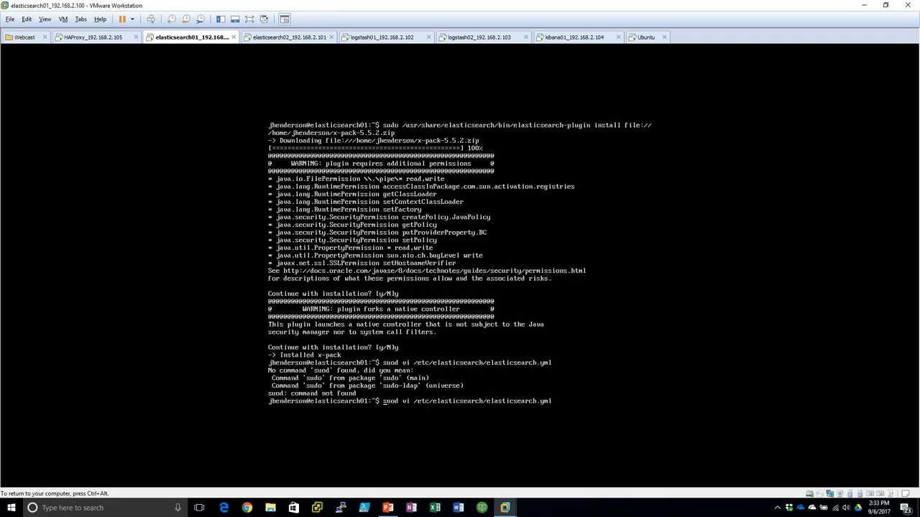
key(BackSpace)
text(o)
key(Return)
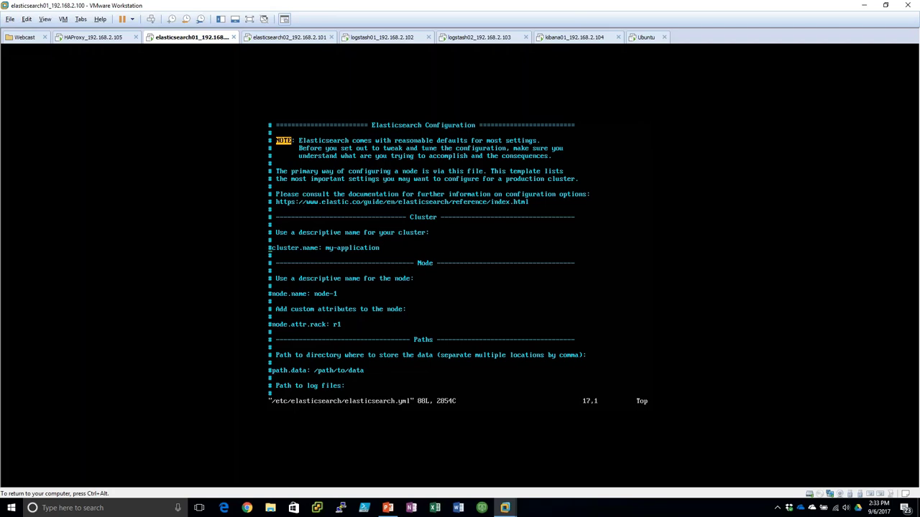
- Uncomment and set cluster.name to JustinRocks and node.name to elasticsearch01
key(x)
key(dollar)
key(i)
key(BackSpace)
key(BackSpace)
key(BackSpace)
key(BackSpace)
key(BackSpace)
key(BackSpace)
key(BackSpace)
key(BackSpace)
key(BackSpace)
key(BackSpace)
key(BackSpace)
key(BackSpace)
key(BackSpace)
key(BackSpace)
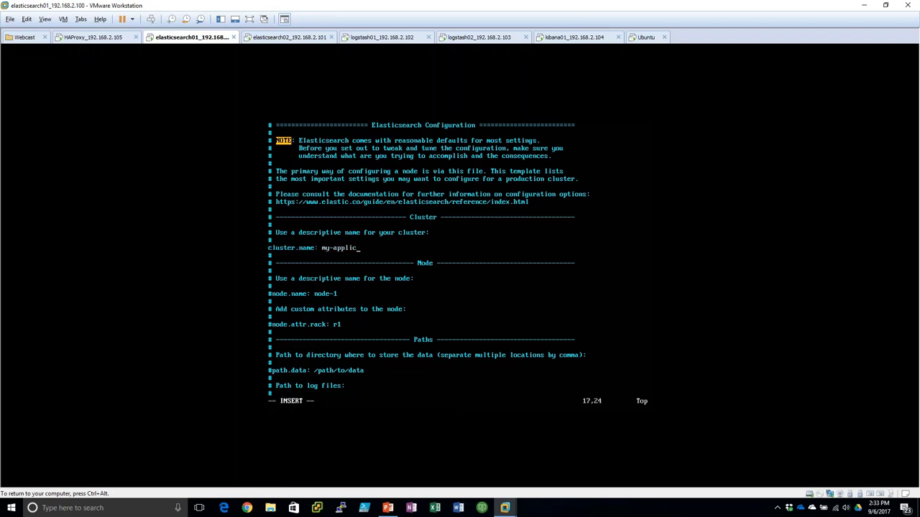
text(JustinRocks)
key(Down)
key(Down)
key(Down)
key(Down)
key(Down)
key(End)
key(Home)
key(Delete)
key(End)
key(BackSpace)
key(BackSpace)
key(BackSpace)
key(BackSpace)
key(BackSpace)
text(elasticsearch01)
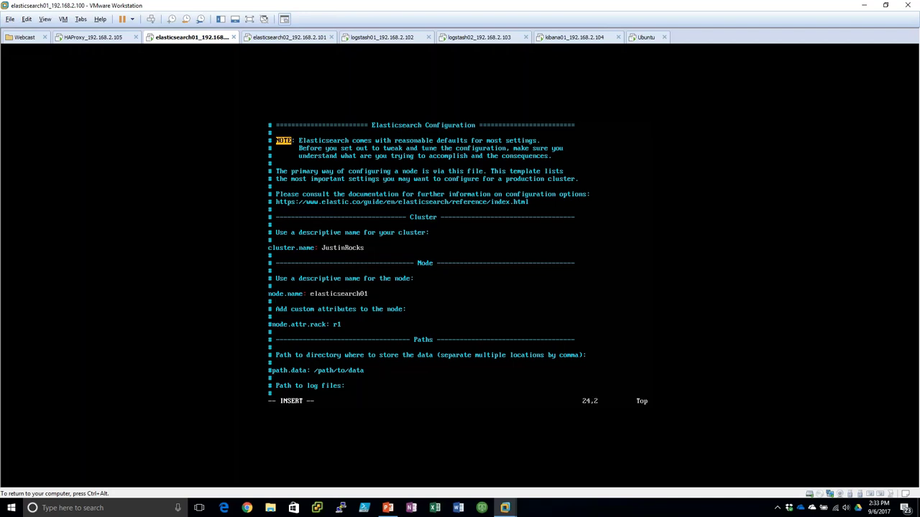
- Set network.host to 0.0.0.0 and unicast hosts to 192.168.2.100 and 192.168.2.101
key(Down)
key(Down)
key(Down)
key(Down)
key(Down)
key(Down)
key(Down)
key(Down)
key(Down)
key(Down)
key(Down)
key(Down)
key(Down)
key(Down)
key(Down)
key(Down)
key(Down)
key(Down)
key(Down)
key(Down)
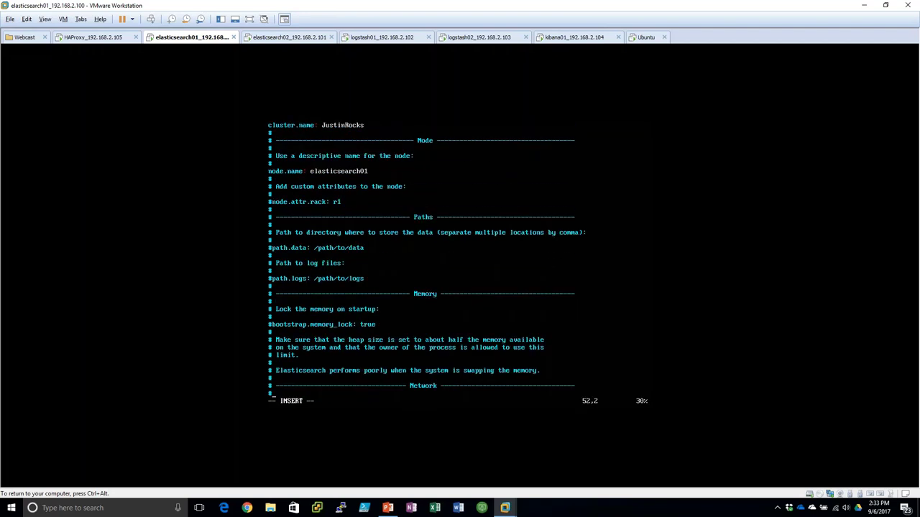
key(Up)
key(Up)
key(Up)
key(Up)
key(Up)
key(Up)
key(Up)
key(Up)
key(Up)
key(Up)
key(Up)
key(Up)
key(Up)
key(Up)
key(Up)
key(Up)
key(Up)
key(Up)
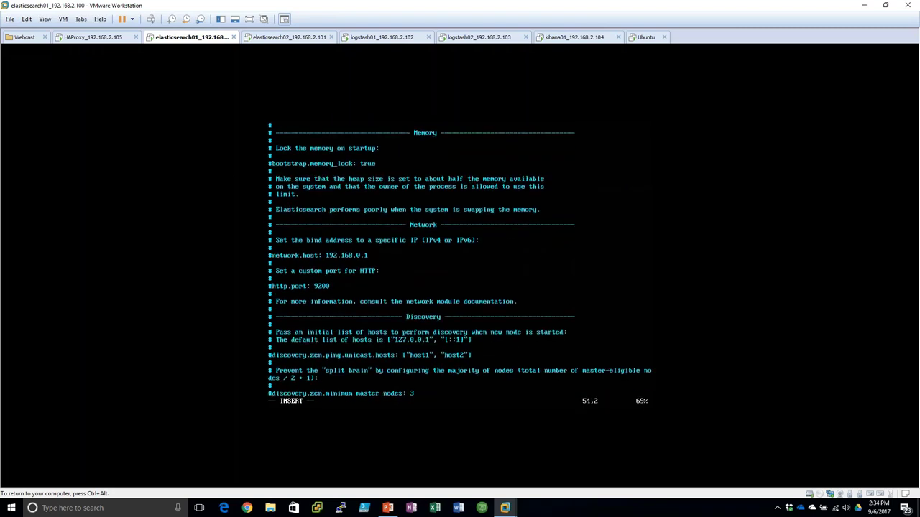
key(Home)
key(Delete)
key(BackSpace)
key(BackSpace)
key(BackSpace)
key(BackSpace)
key(BackSpace)
key(BackSpace)
key(BackSpace)
key(BackSpace)
key(BackSpace)
key(BackSpace)
key(BackSpace)
text(0.0.0.0)
key(Home)
key(Delete)
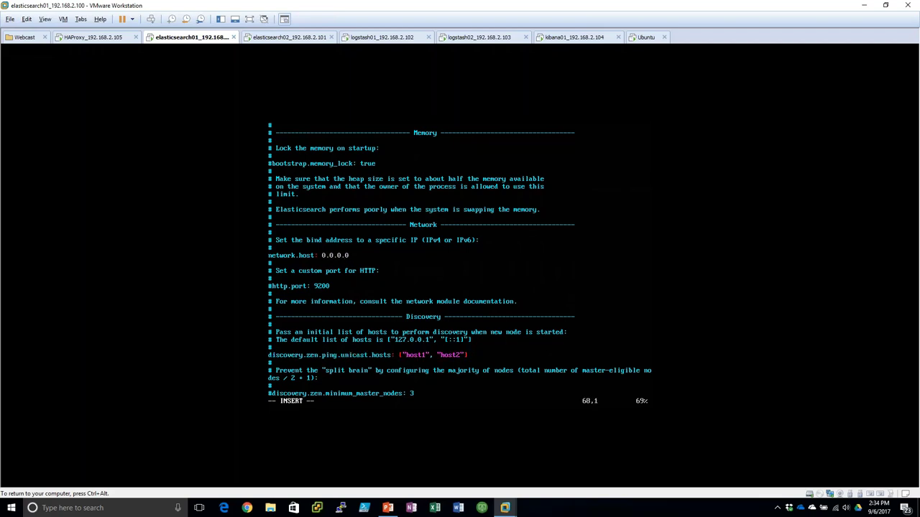
key(End)
key(BackSpace)
key(BackSpace)
key(BackSpace)
key(BackSpace)
key(BackSpace)
key(BackSpace)
key(BackSpace)
key(BackSpace)
key(BackSpace)
key(BackSpace)
key(BackSpace)
key(BackSpace)
key(BackSpace)
key(BackSpace)
key(BackSpace)
text(192.168.2.100", "192.16)
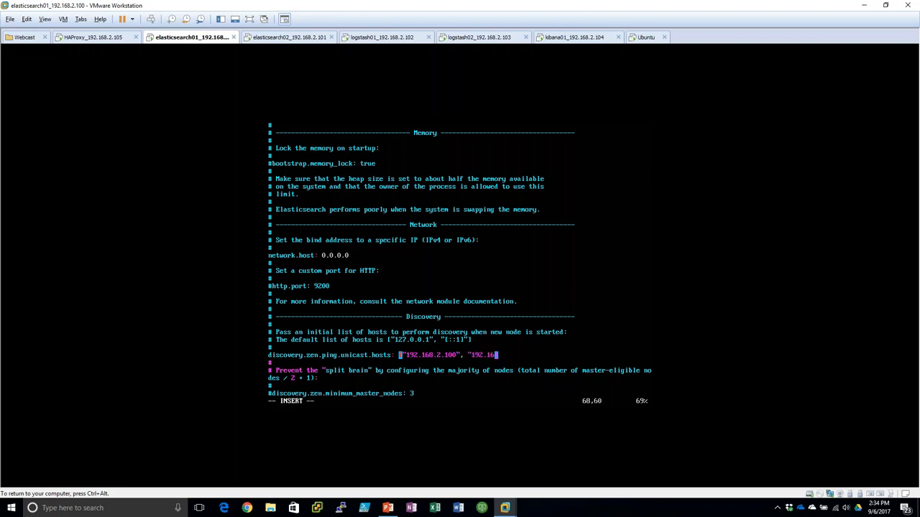
text(8.2.101")
- Save and quit elasticsearch.yml with :wq
key(Escape)
text(:wq)
key(Return)
text(sudo servic)
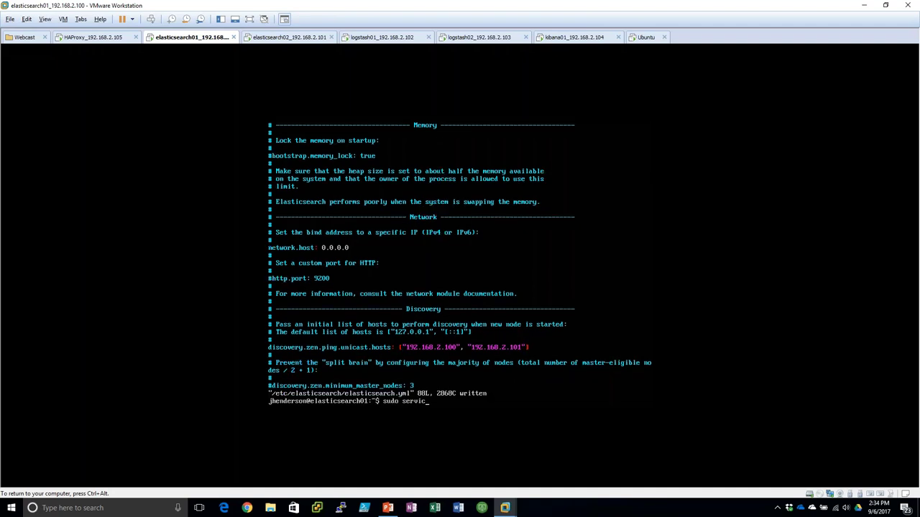
text(e elasticserach start)
- Start the elasticsearch service, correcting the misspelled service name
key(Return)
key(Num_Lock)
key(Num_Lock)
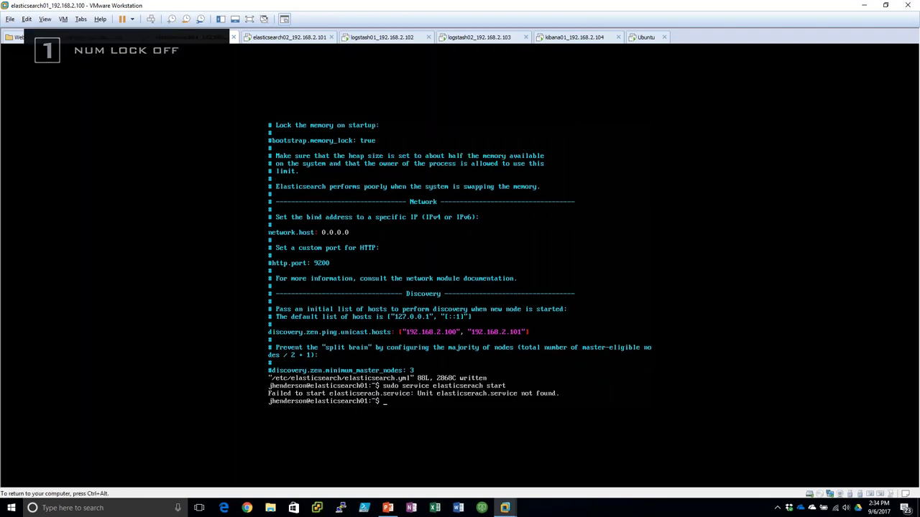
key(Up)
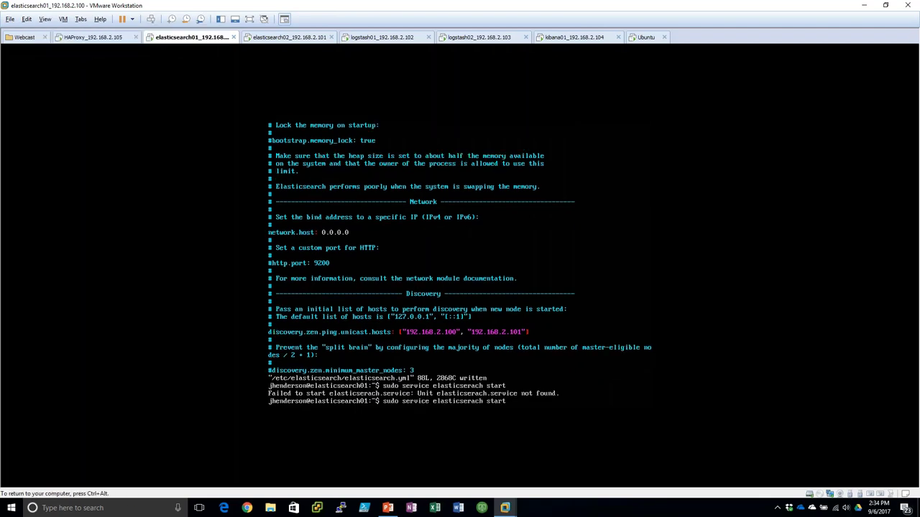
key(Left)
key(Left)
key(Left)
key(Left)
key(Left)
key(Left)
key(Left)
key(Left)
key(BackSpace)
key(BackSpace)
text(ar)
key(Return)
key(Num_Lock)
key(ctrl+alt)
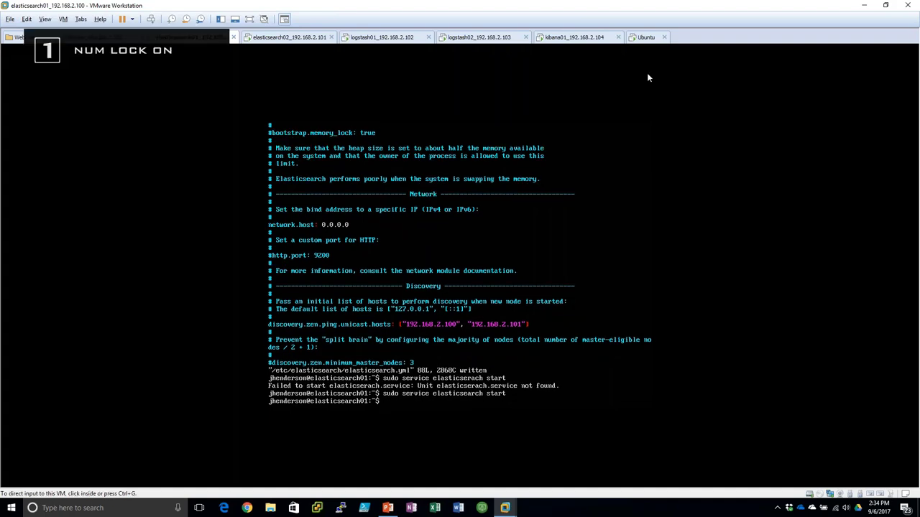
click(647, 37)
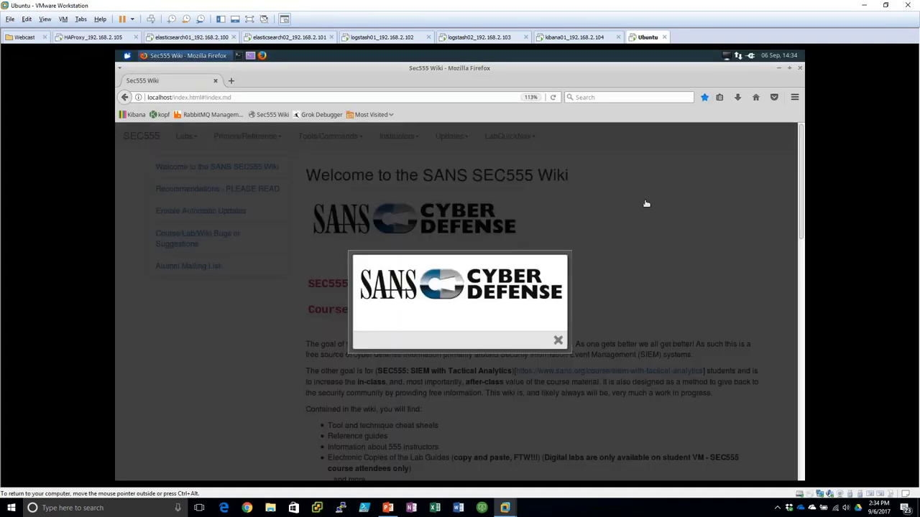
key(ctrl+t)
text(http)
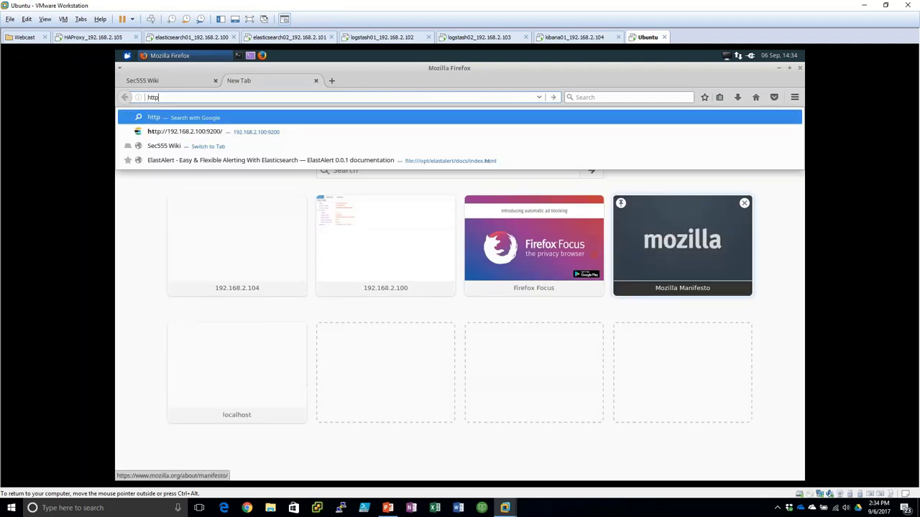
text(://192.168.2.100:9200)
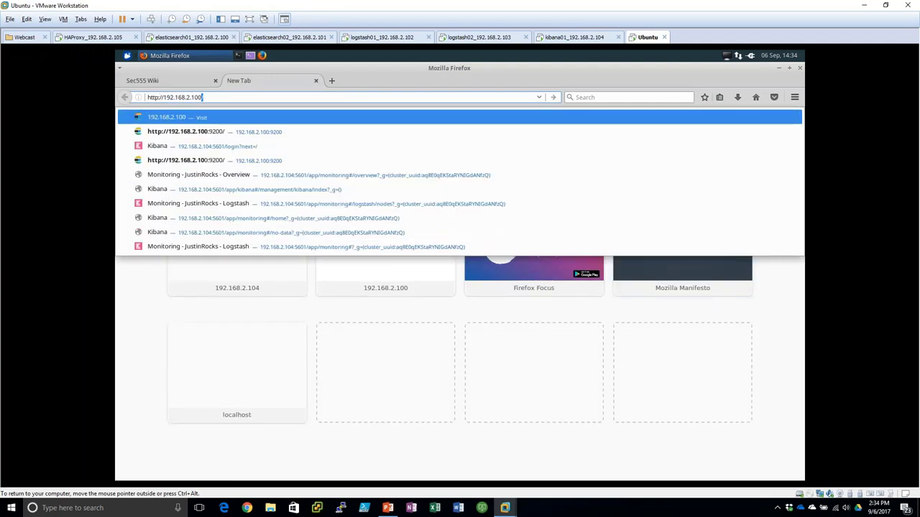
key(Return)
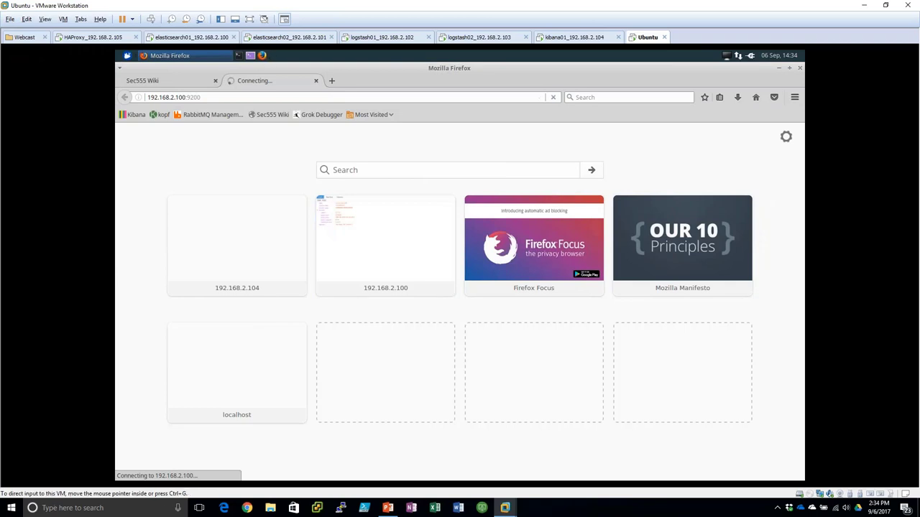
- Check the Elasticsearch service status on elasticsearch01 with sudo service elasticsearch status
click(192, 37)
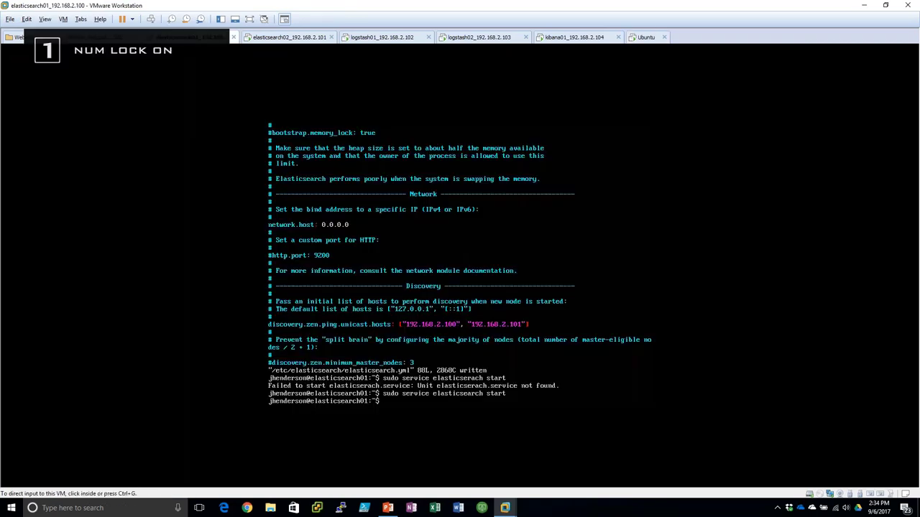
click(96, 109)
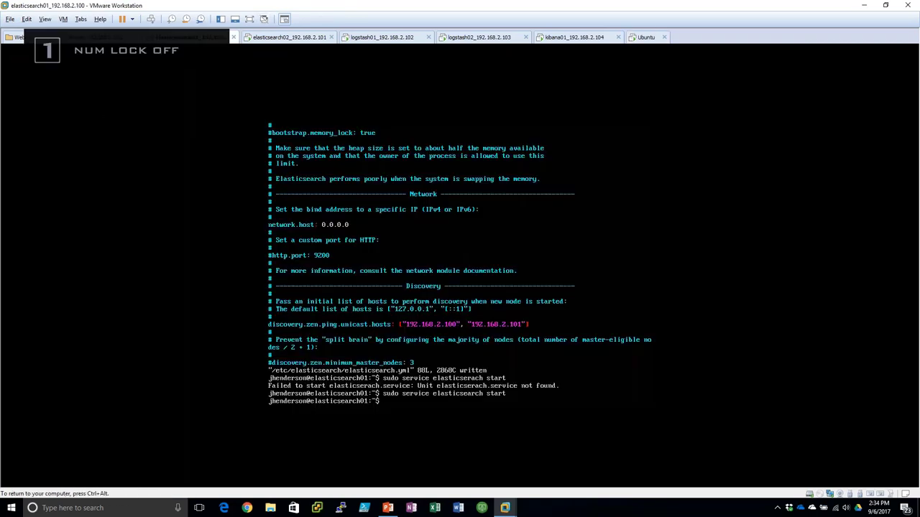
key(Up)
key(BackSpace)
key(BackSpace)
text(tus)
key(Return)
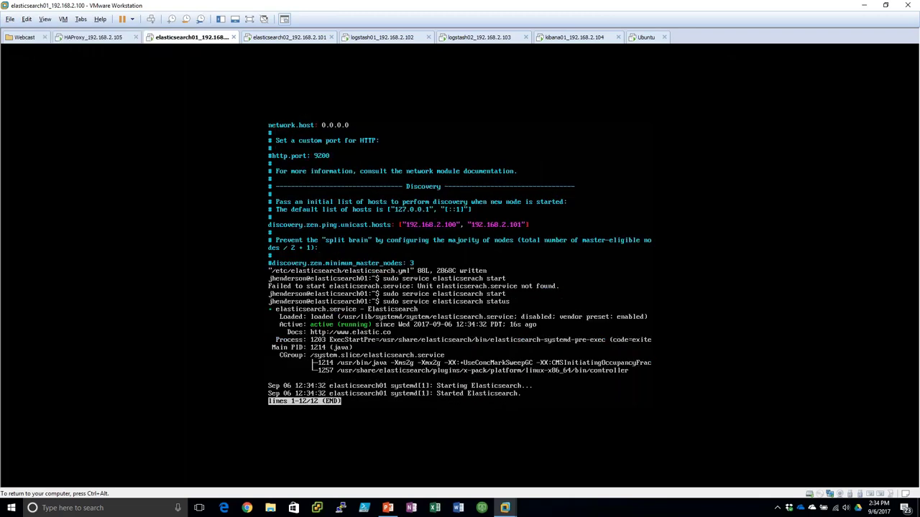
key(q)
- Check the 192.168.2.100:9200 page in the Ubuntu VM's browser, then return to elasticsearch01
key(ctrl+alt)
click(646, 37)
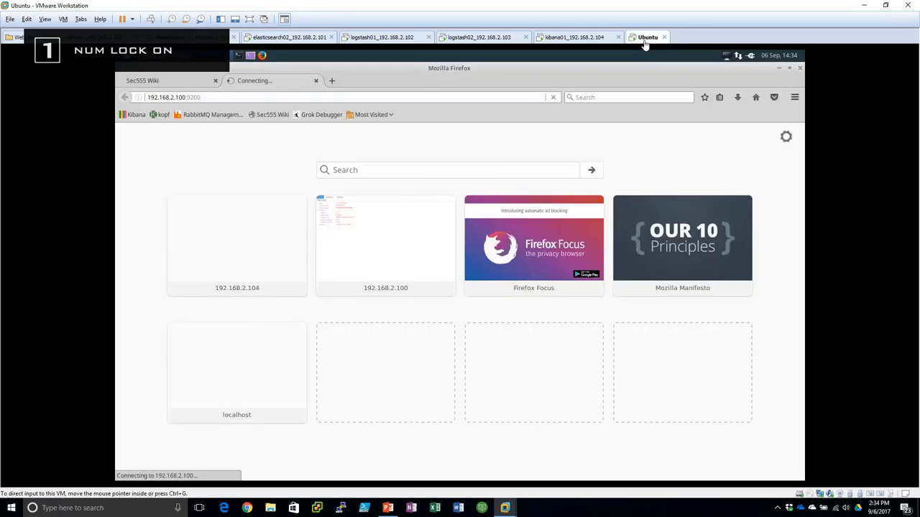
click(228, 97)
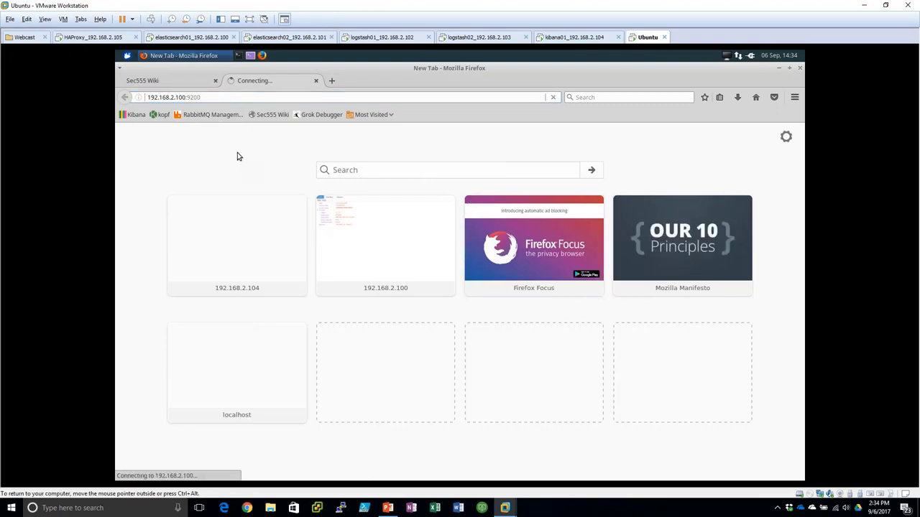
click(231, 100)
click(176, 38)
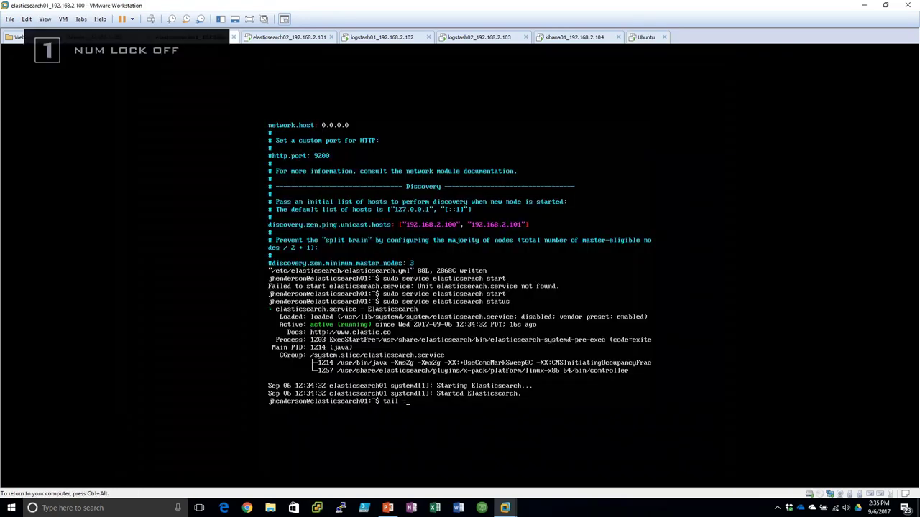
- Become root with sudo su and change into /var/log/elasticsearch
text(f /v)
text(var/log/elasticsearch/el)
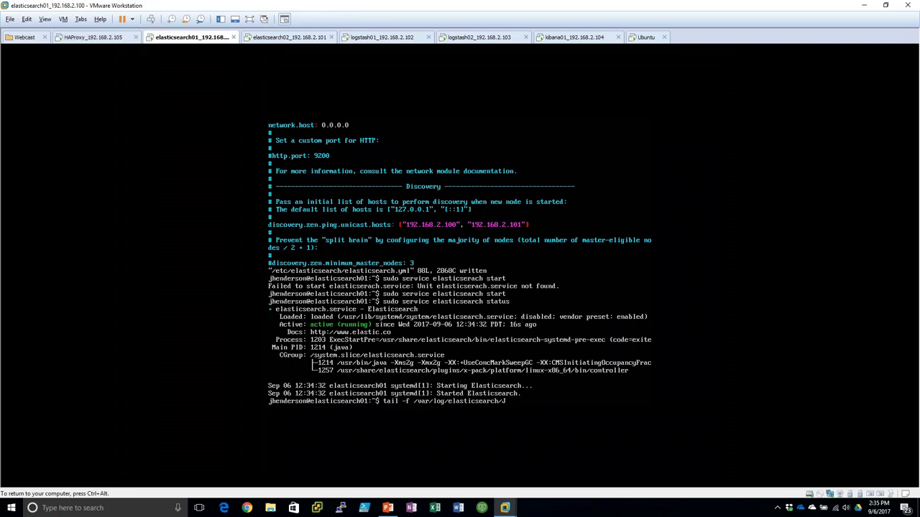
text(s)
key(ctrl+c)
text(sudo su)
key(Return)
text(cd /var/log/el)
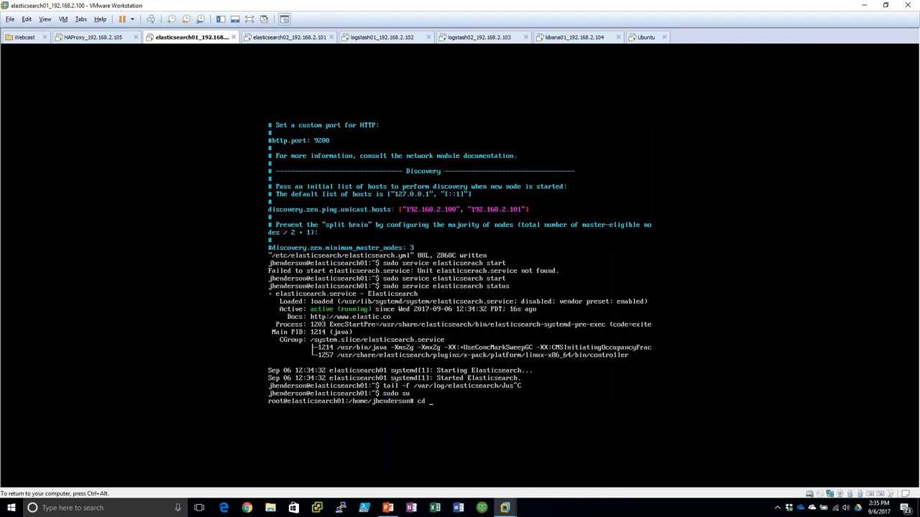
key(Tab)
key(Return)
- List the log files and follow JustinRocks.log with tail -f
text(ls)
key(Return)
text(tial)
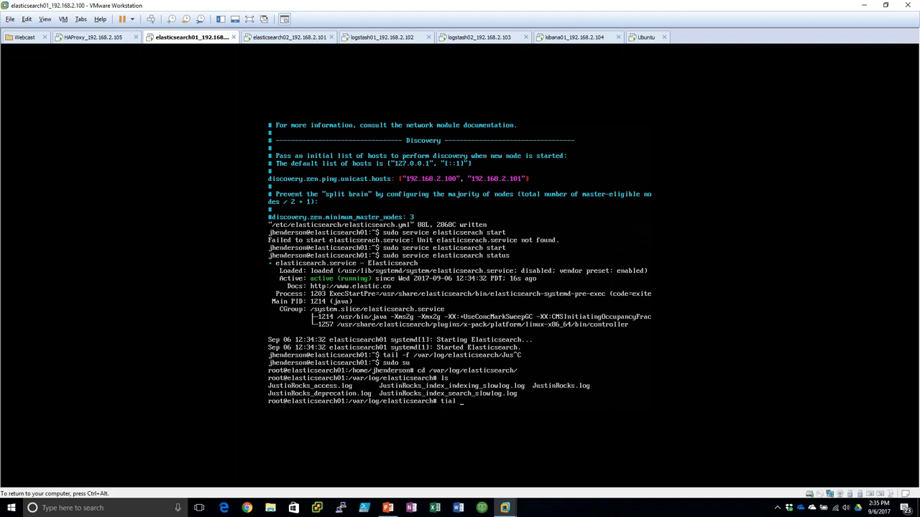
key(BackSpace)
key(BackSpace)
key(BackSpace)
key(BackSpace)
text(ail 0)
key(BackSpace)
text(-f JustinRocks.log)
key(Return)
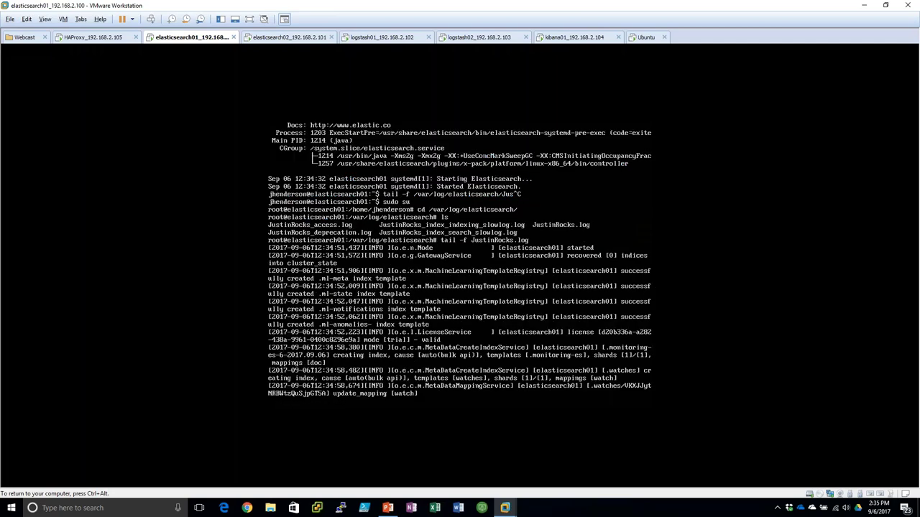
key(ctrl+alt)
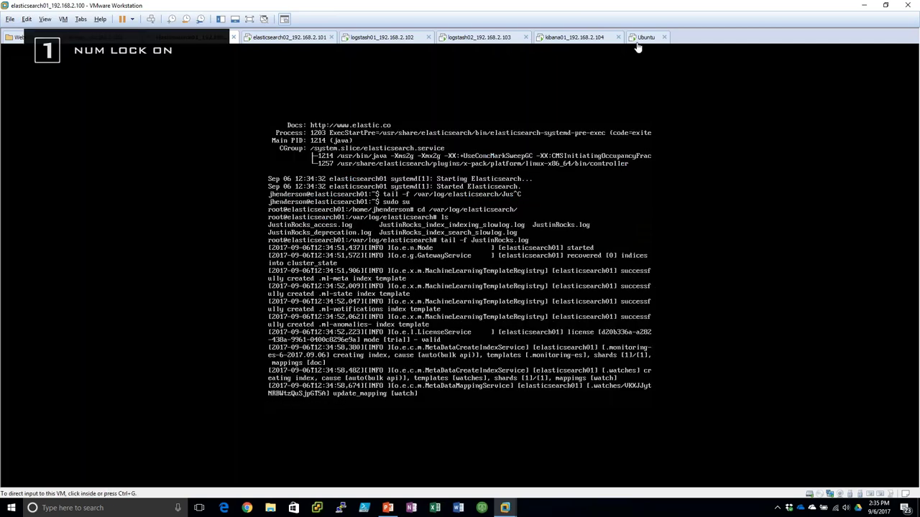
click(645, 37)
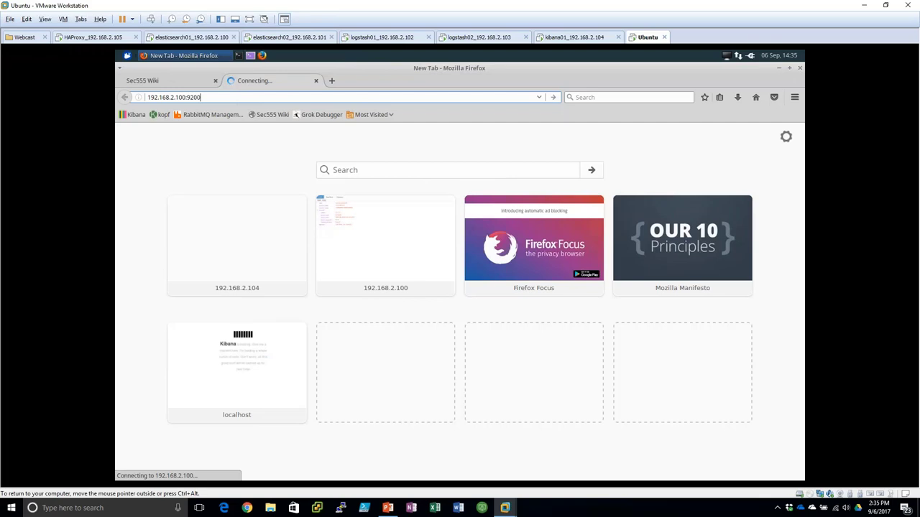
- On elasticsearch02, install elasticsearch-5.5.2.deb with sudo dpkg -i and the sudo password
click(286, 37)
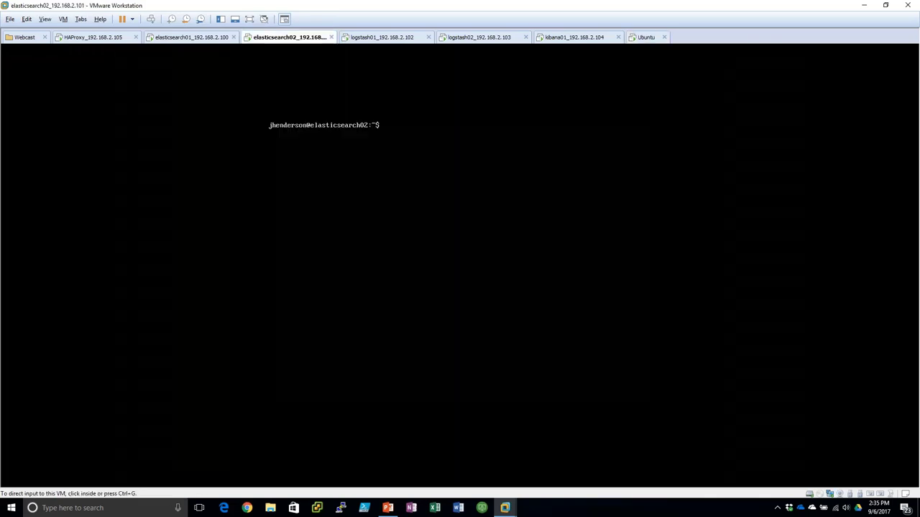
text(sudo dpkg -i elasticsearch-5.5.)
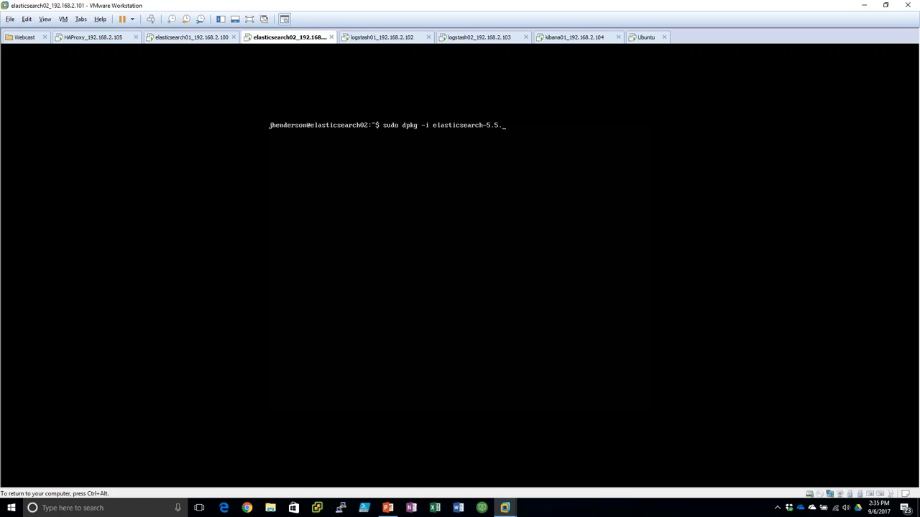
key(Tab)
key(Tab)
text(2)
key(Tab)
key(Return)
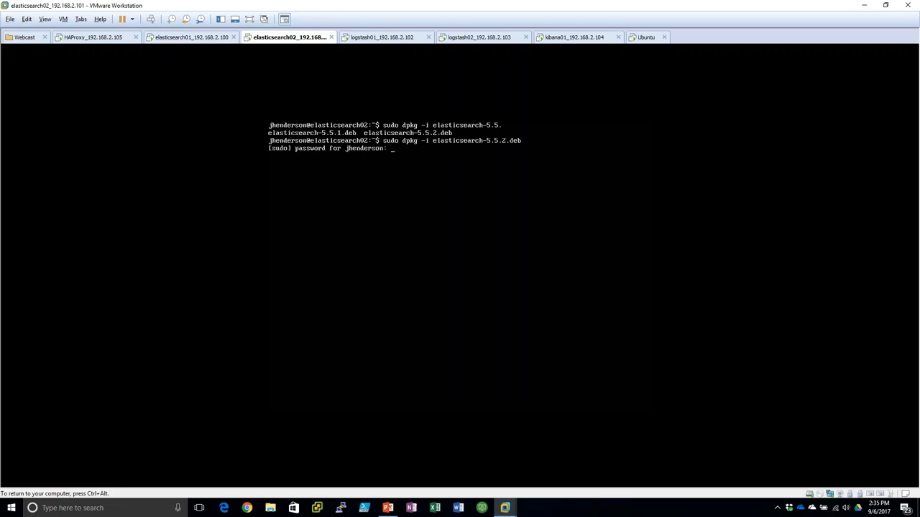
key(Return)
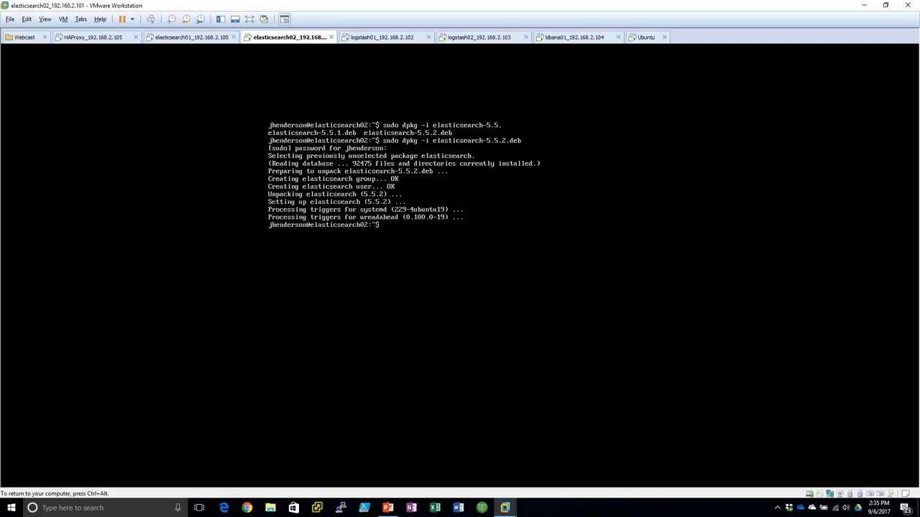
- Install the x-pack-5.5.2.zip plugin answering y twice, then open elasticsearch.yml in vi
text(sudo /usr/share/el)
key(Tab)
text(bin/)
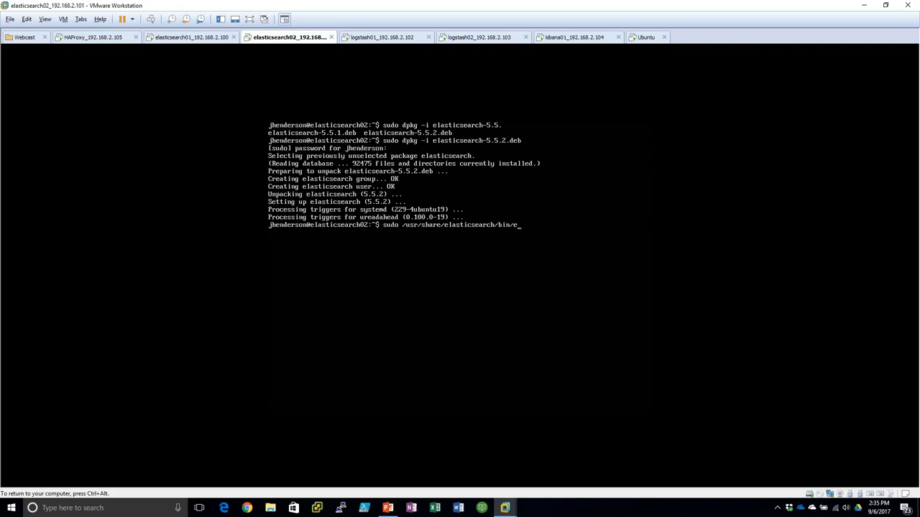
key(Tab)
text(-plugin install x)
text(ile:///home/jhenderson/)
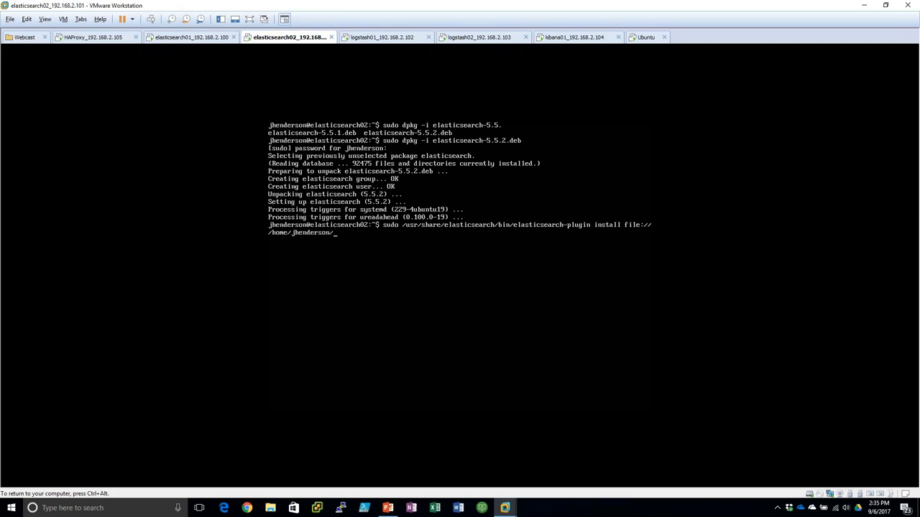
text(x)
key(Tab)
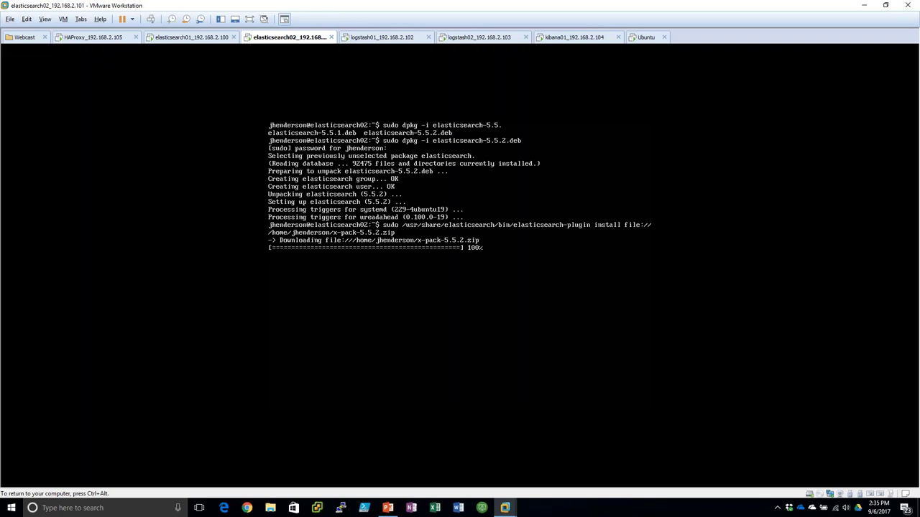
text(y)
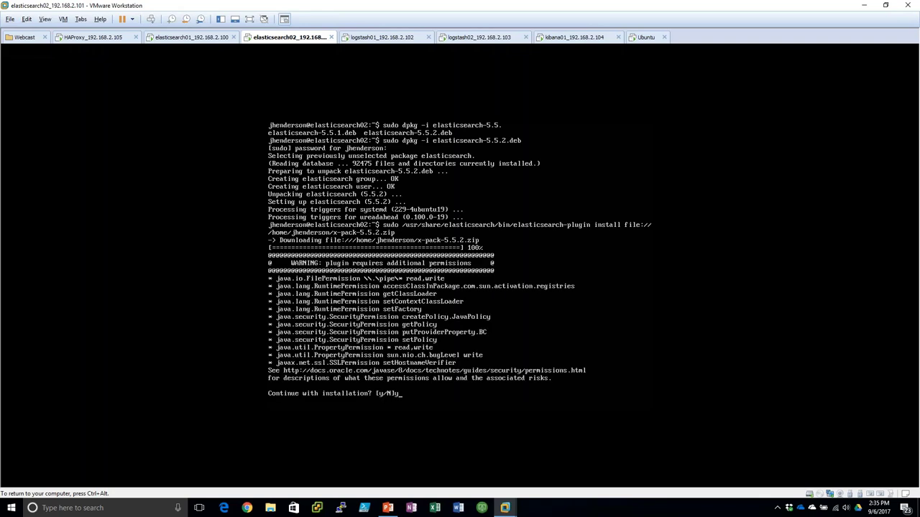
key(Return)
text(y)
key(Return)
text(sudo i)
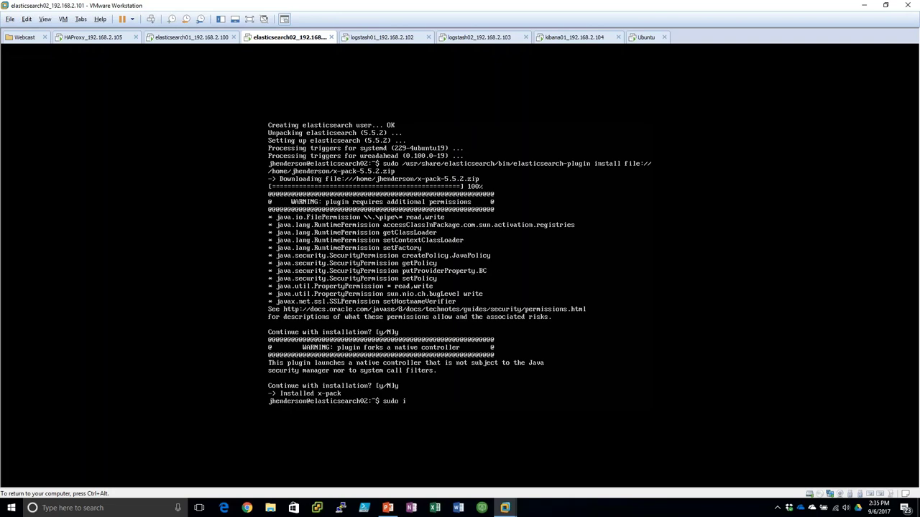
text(vi /etc/elasticsearch/elasticsearch.yml)
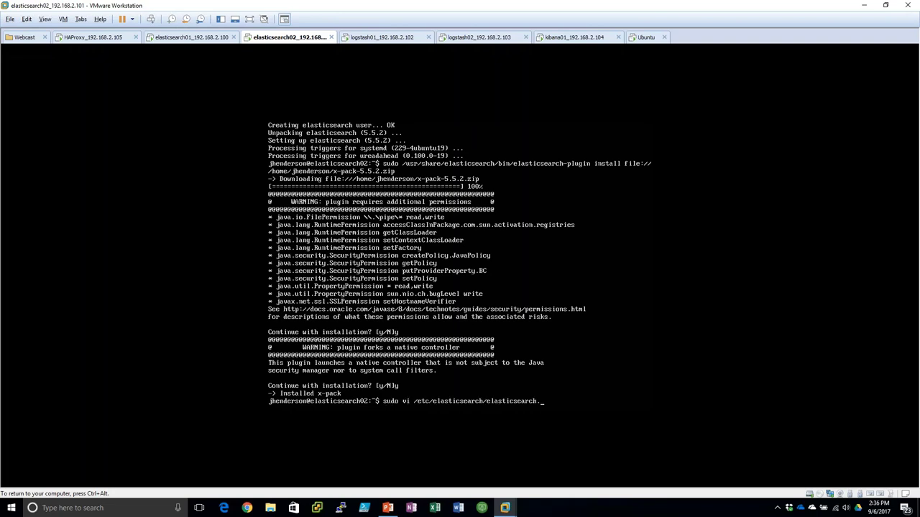
key(Return)
- Uncomment cluster.name as JustinRocks and node.name as elasticsearch02 in elasticsearch.yml
key(Down)
key(Down)
key(Down)
key(Down)
key(Down)
key(Down)
key(Down)
key(Down)
key(Down)
key(Down)
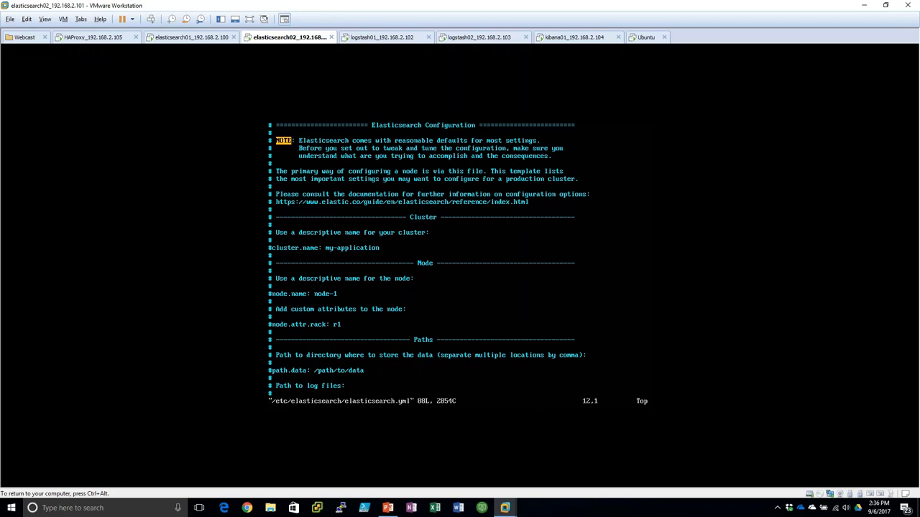
key(x)
key(End)
key(a)
key(BackSpace)
key(BackSpace)
key(BackSpace)
key(BackSpace)
key(BackSpace)
key(BackSpace)
key(BackSpace)
key(BackSpace)
key(BackSpace)
key(BackSpace)
key(BackSpace)
key(BackSpace)
key(BackSpace)
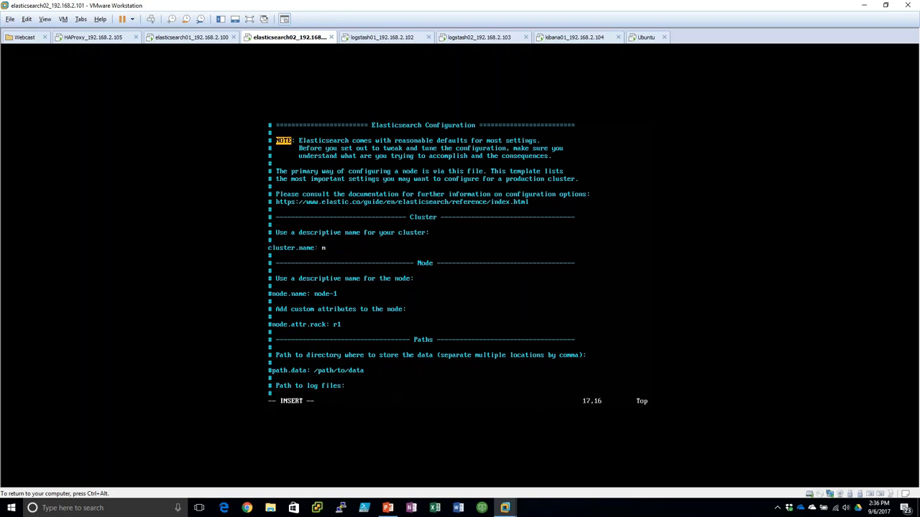
text(JustinRocks)
key(Down)
key(Down)
key(Down)
key(Down)
key(Home)
key(Delete)
key(BackSpace)
key(BackSpace)
key(BackSpace)
key(BackSpace)
key(BackSpace)
text(elasticsearch)
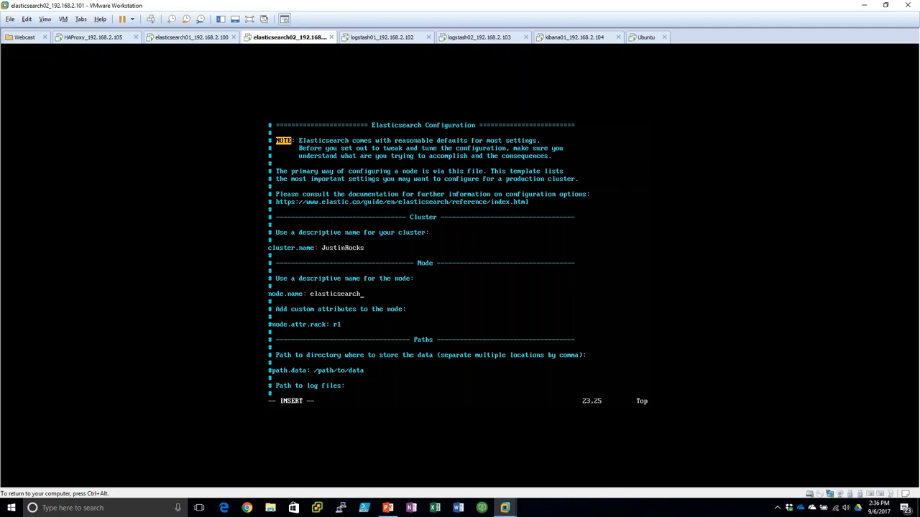
text(02)
- Set network.host to 0.0.0.0 and unicast hosts to 192.168.2.100 and 192.168.2.101
key(Page_Down)
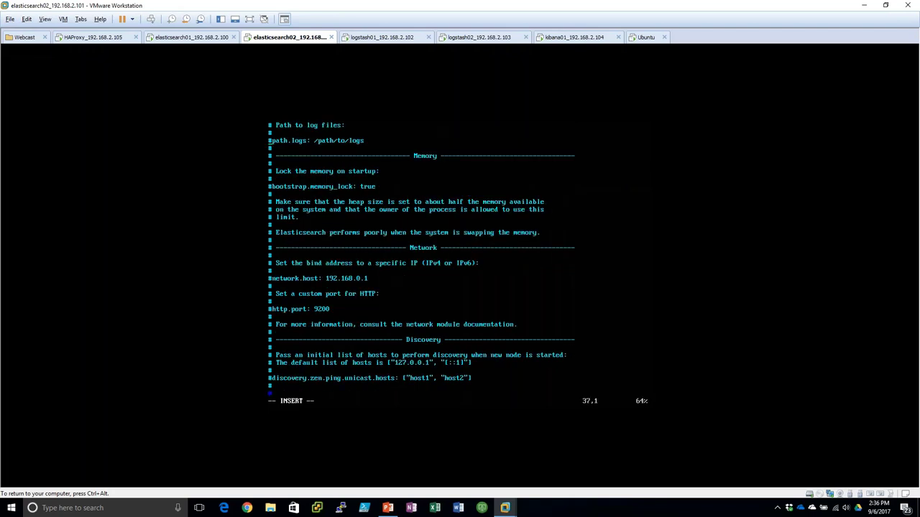
key(Down)
key(Down)
key(Down)
key(Down)
key(Down)
key(Down)
key(Delete)
key(BackSpace)
key(BackSpace)
key(BackSpace)
key(BackSpace)
key(BackSpace)
key(BackSpace)
key(BackSpace)
text(0.0.0.0)
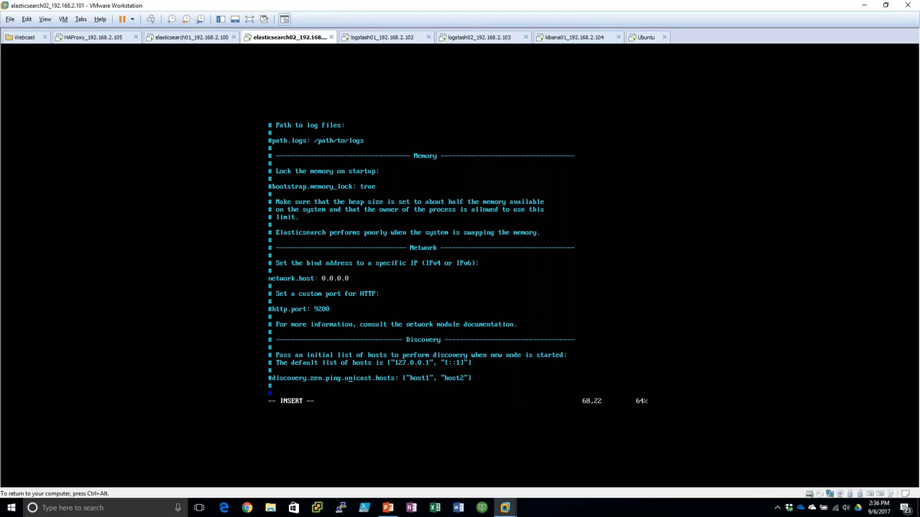
key(Home)
key(Delete)
key(End)
key(BackSpace)
key(BackSpace)
key(BackSpace)
key(BackSpace)
key(BackSpace)
key(BackSpace)
key(BackSpace)
key(BackSpace)
key(BackSpace)
key(BackSpace)
key(BackSpace)
key(BackSpace)
key(BackSpace)
key(BackSpace)
key(BackSpace)
key(BackSpace)
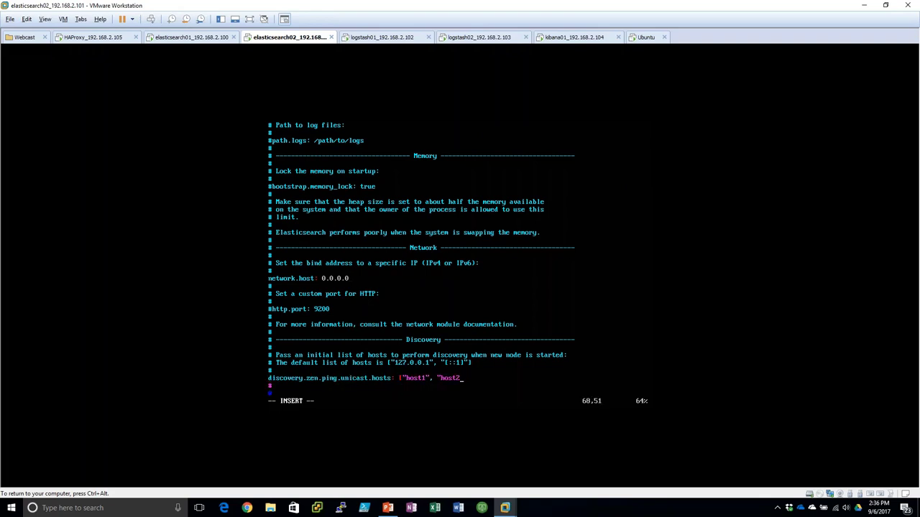
text(192.168.2.100", "192.168.2.101")
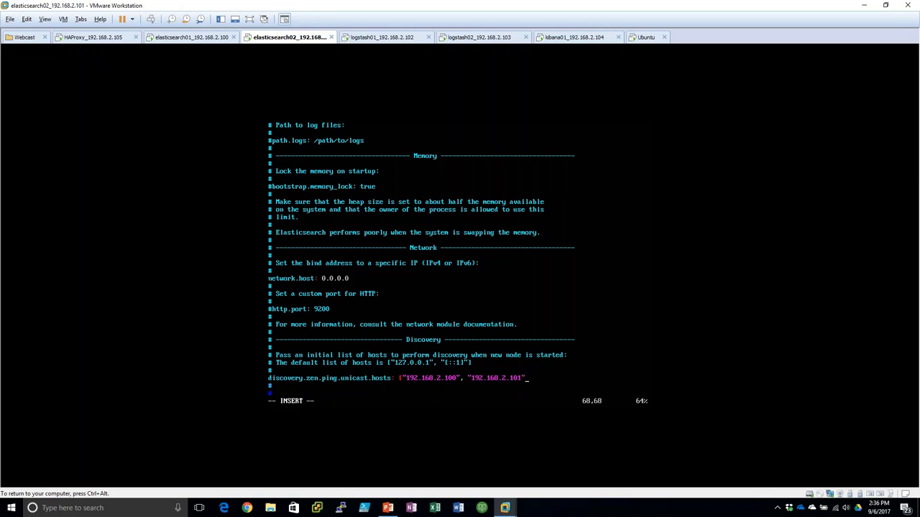
text(])
- Save elasticsearch.yml, run sudo service elasticsearch start, and switch to the kibana01 VM
key(Escape)
text(:wq)
key(Return)
text(sud)
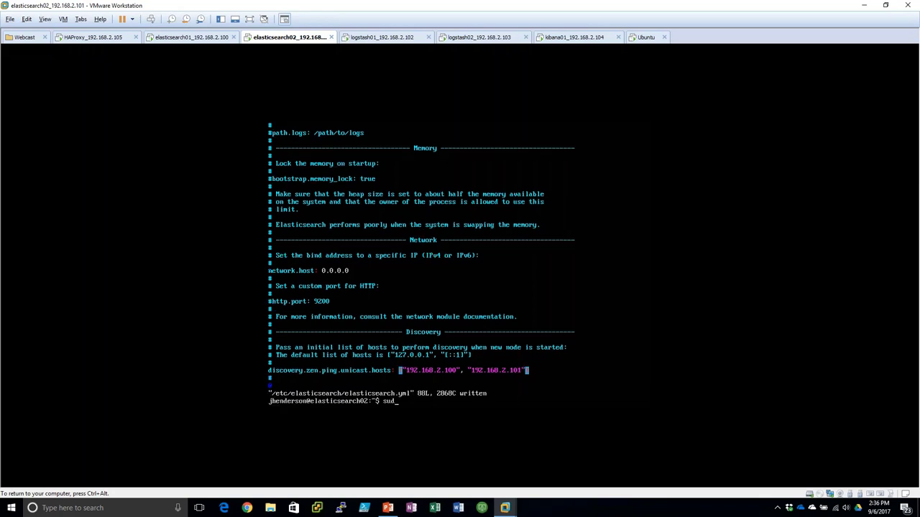
text(o service elasticsearch start)
key(Return)
key(ctrl+alt)
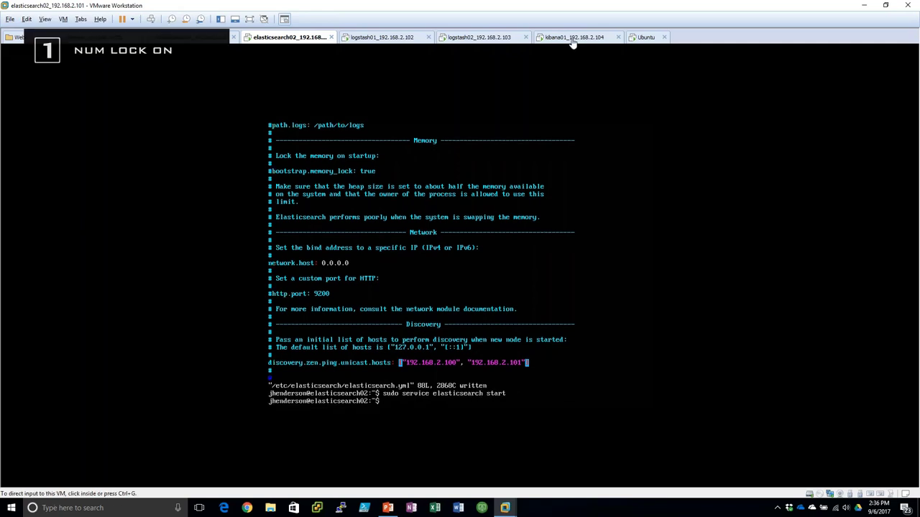
click(573, 40)
- Install kibana-5.5.2-amd64.deb with sudo dpkg -i, entering the sudo password
text(sudo dpk)
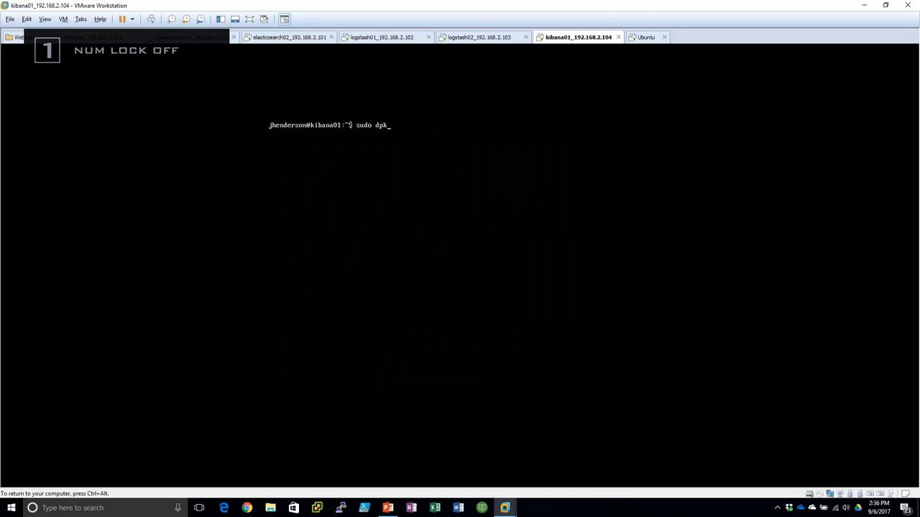
text(g -i kib)
key(Tab)
key(Return)
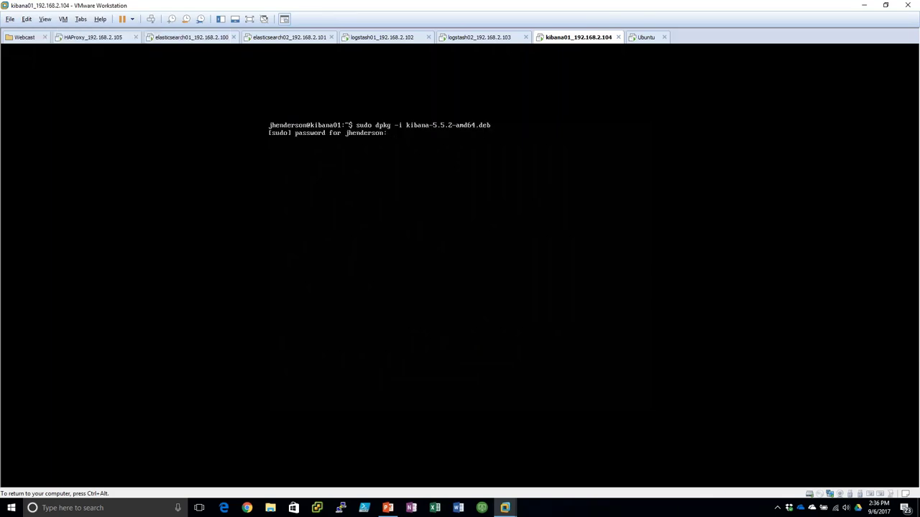
key(Return)
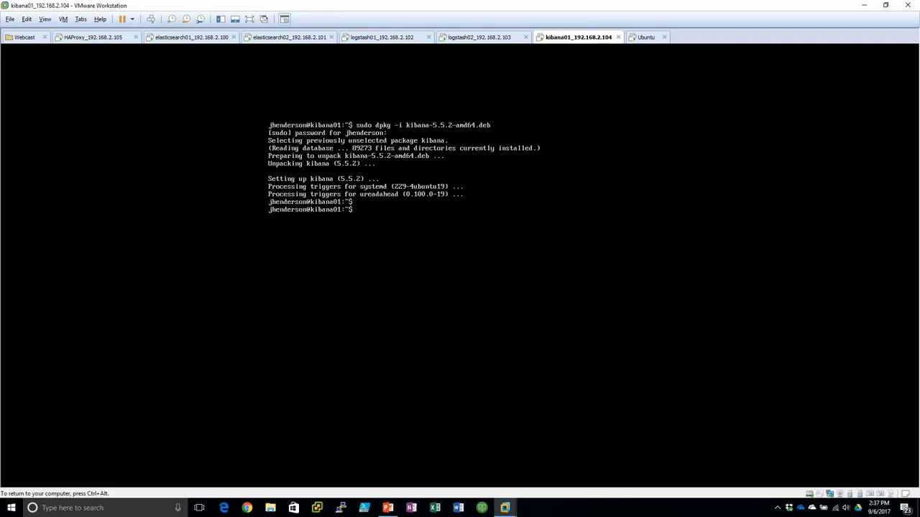
- Prepare the sudo vi command for /etc/kibana/kibana.yml
text(sudo vi /etc/kib)
key(Tab)
text(ki)
key(Tab)
- Open kibana.yml and uncomment server.host, setting it to 0.0.0.0
key(Return)
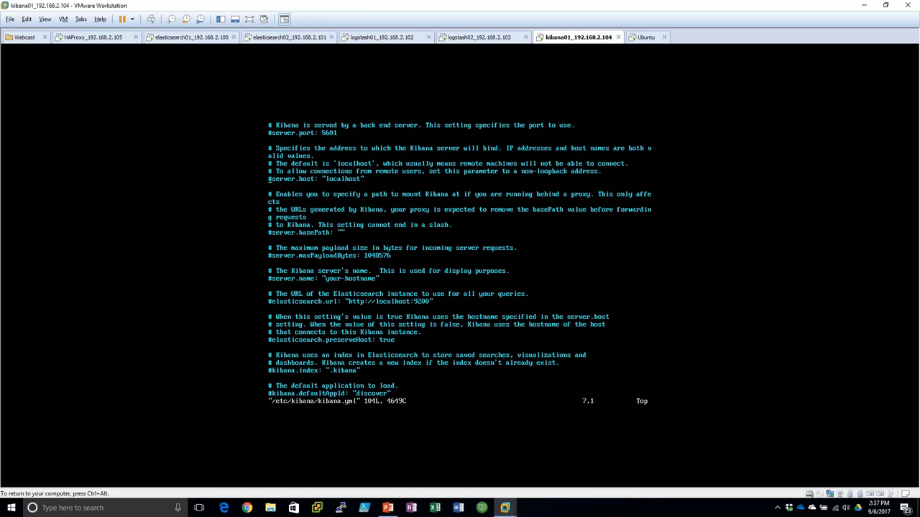
key(x)
key(dollar)
key(i)
key(BackSpace)
key(BackSpace)
key(BackSpace)
key(BackSpace)
key(BackSpace)
key(BackSpace)
key(BackSpace)
key(BackSpace)
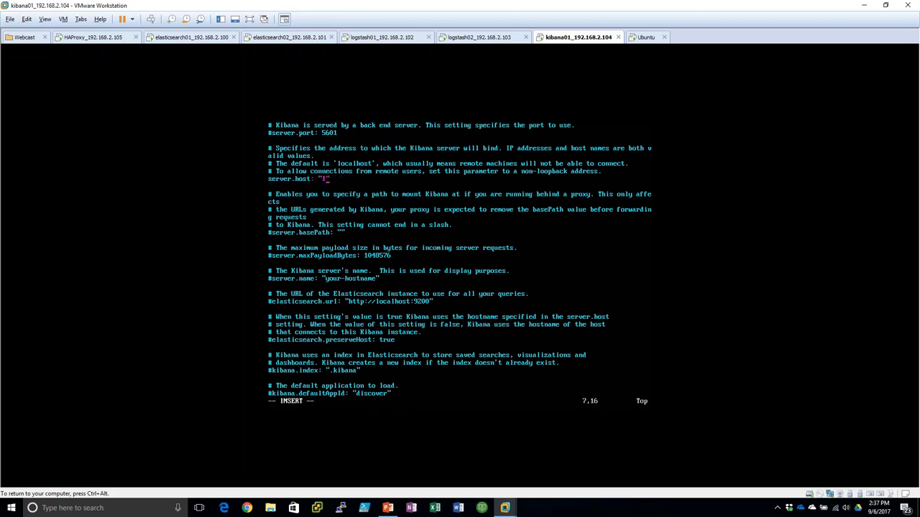
key(BackSpace)
text(0.0.0.0)
- Uncomment server.name and set it to kibana01
key(Down)
key(Down)
key(Down)
key(Down)
key(Down)
key(Down)
key(Down)
key(Home)
key(Delete)
key(End)
key(BackSpace)
key(BackSpace)
key(BackSpace)
key(BackSpace)
key(BackSpace)
key(BackSpace)
key(BackSpace)
key(BackSpace)
key(BackSpace)
key(BackSpace)
key(BackSpace)
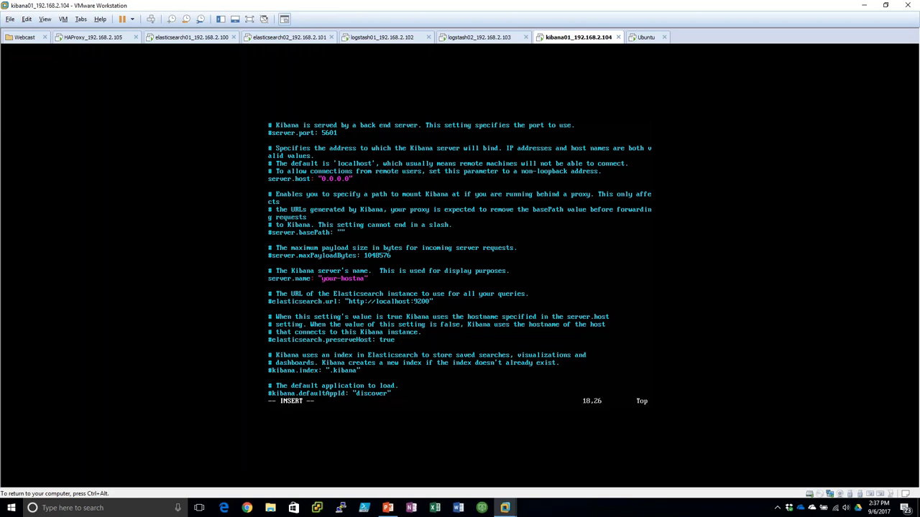
key(BackSpace)
key(BackSpace)
text(kibana01)
key(Home)
key(Down)
key(Down)
key(Down)
key(Delete)
key(End)
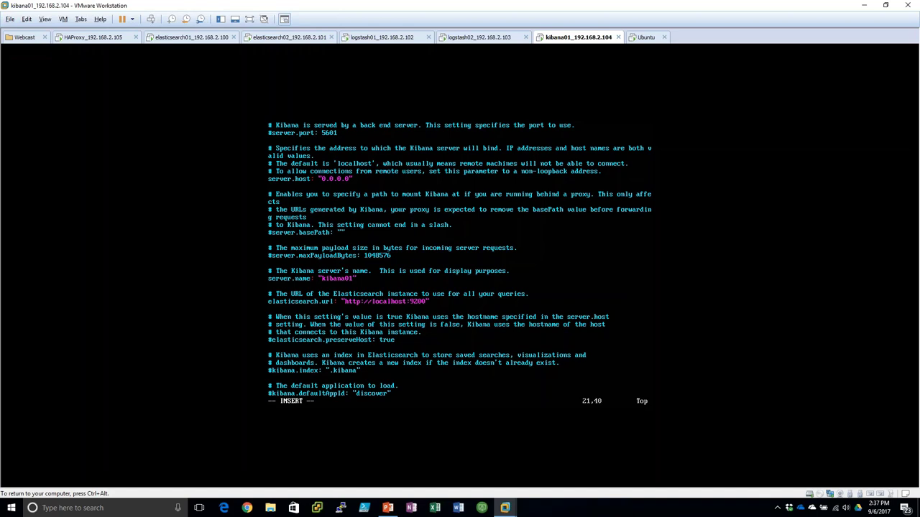
key(Left)
key(Left)
key(BackSpace)
key(BackSpace)
key(BackSpace)
key(BackSpace)
key(BackSpace)
key(BackSpace)
key(BackSpace)
key(BackSpace)
key(BackSpace)
text(192.168.2.100)
key(Escape)
text(:wq)
key(Return)
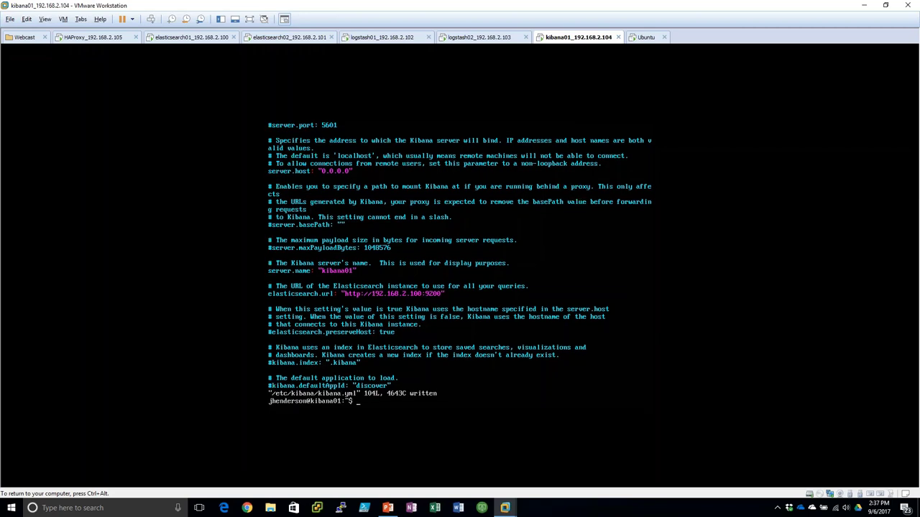
- Run kibana-plugin install from the home folder's x-pack-5.5.2.zip to add x-pack to Kibana
text(sudo /usr/share/kibana/bin/kibana)
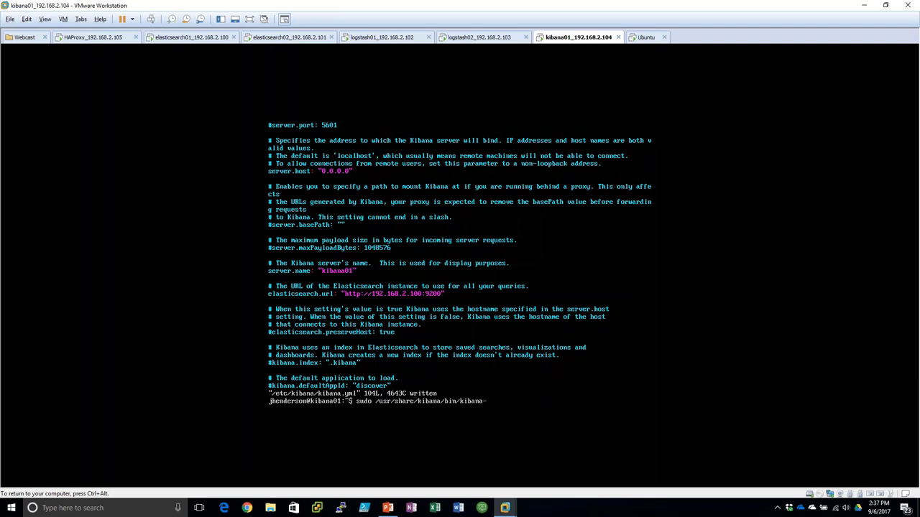
text(-plugin install file:///home/j)
key(Tab)
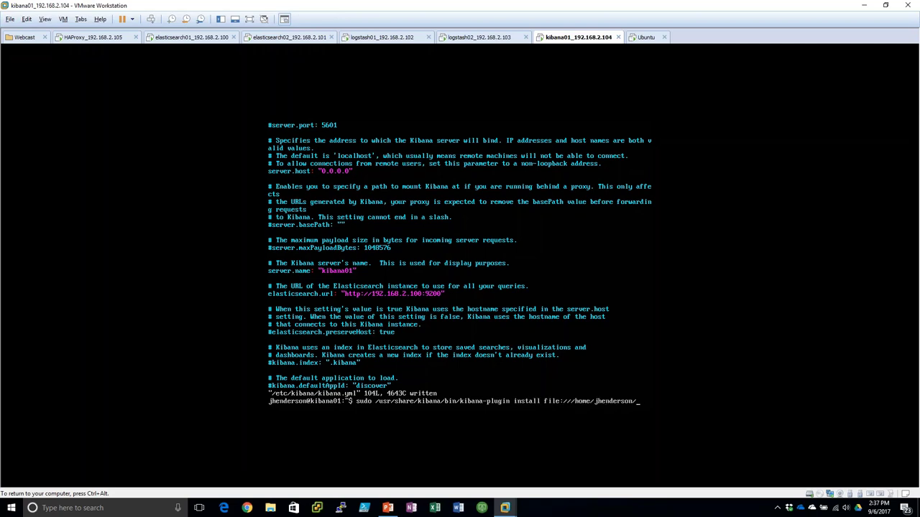
text(x)
key(Tab)
key(Return)
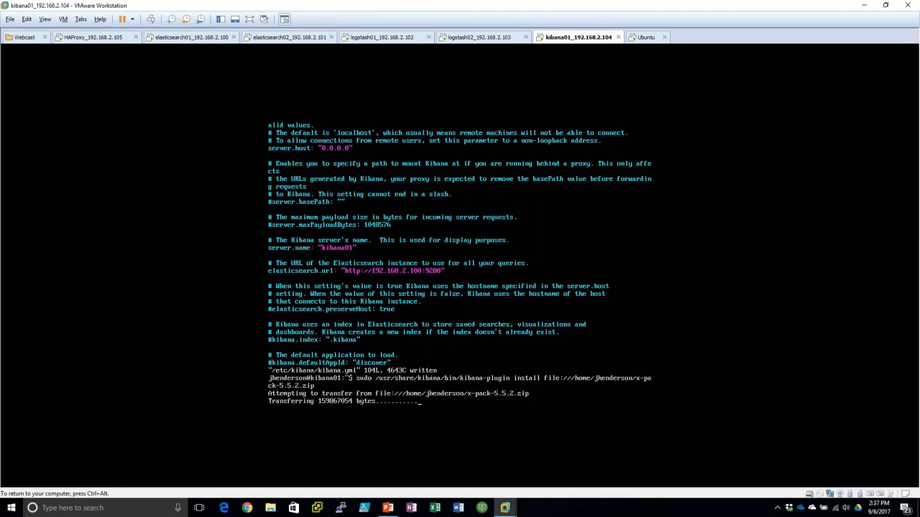
key(ctrl+alt)
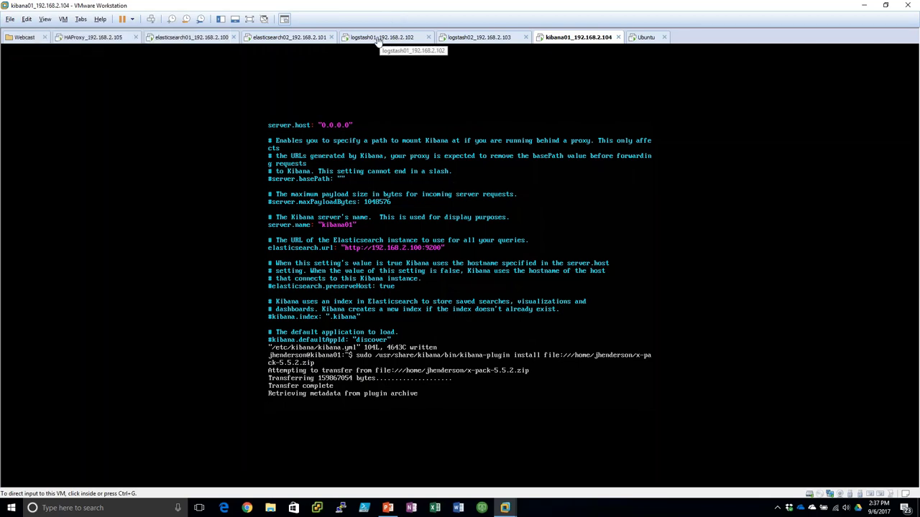
- In the Ubuntu VM's Firefox, try loading 192.168.2.101:9200 and then 192.168.2.100:9200
click(646, 37)
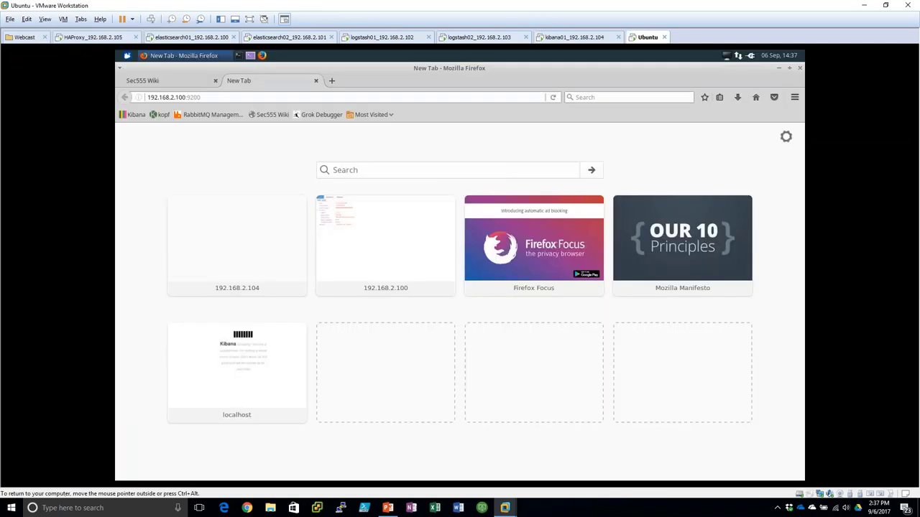
click(187, 98)
key(BackSpace)
text(1)
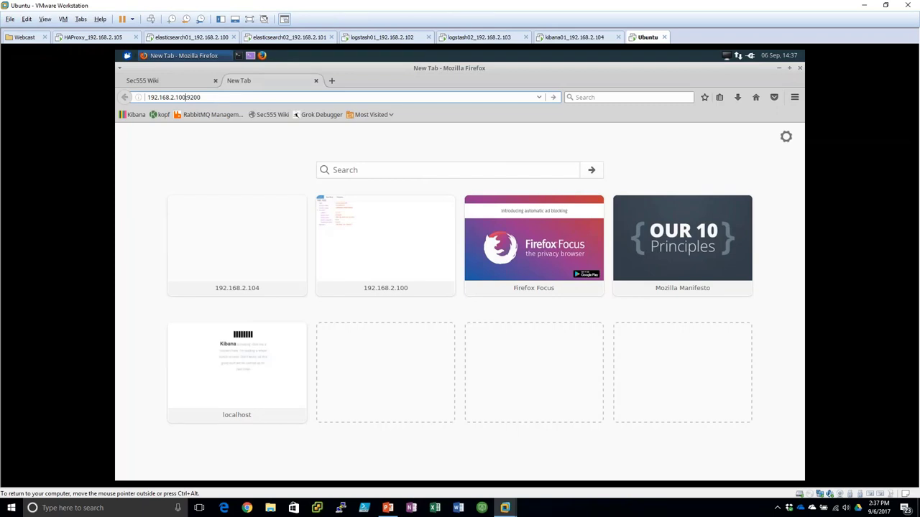
key(Return)
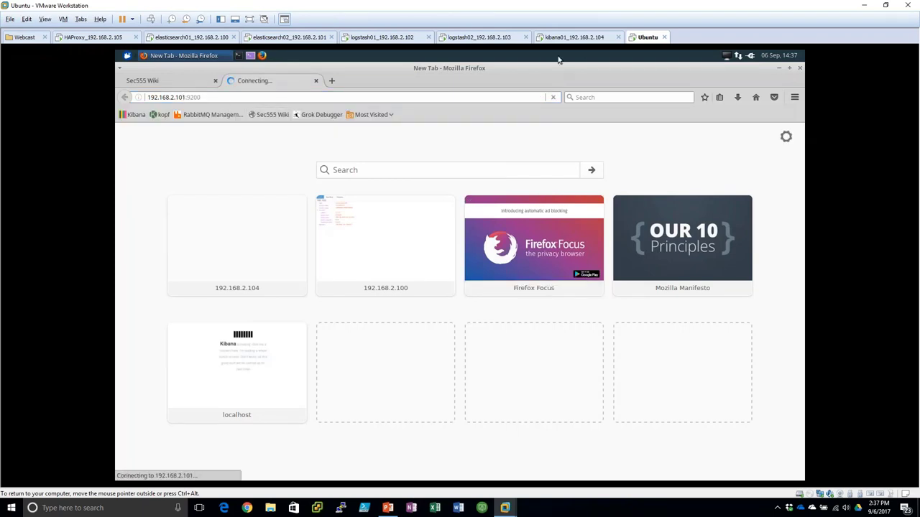
click(184, 97)
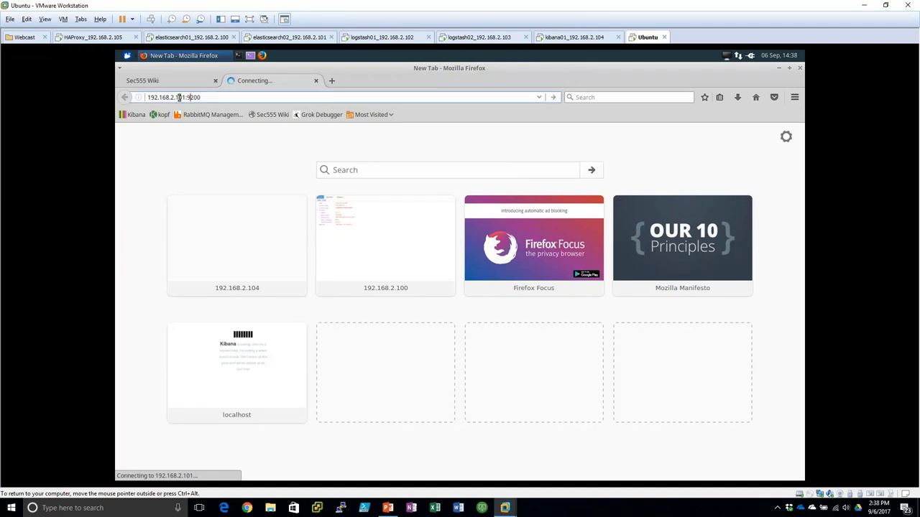
key(BackSpace)
text(0)
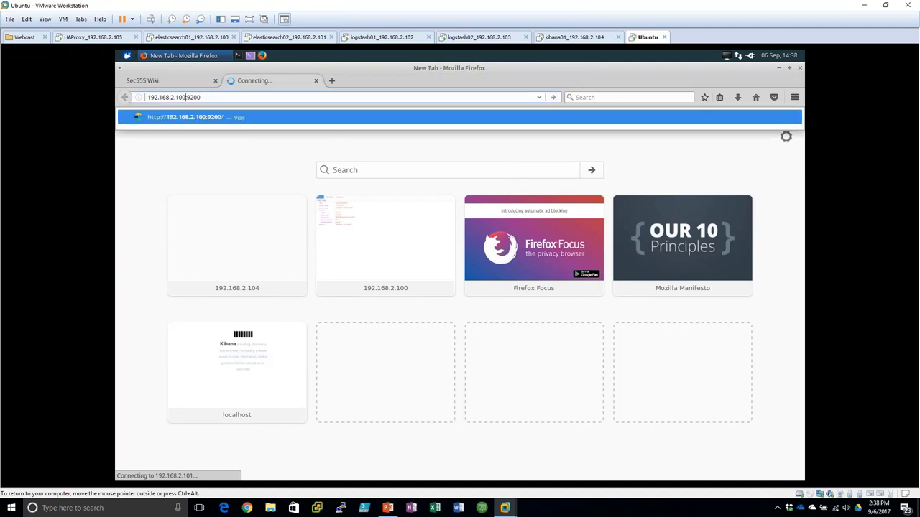
key(Return)
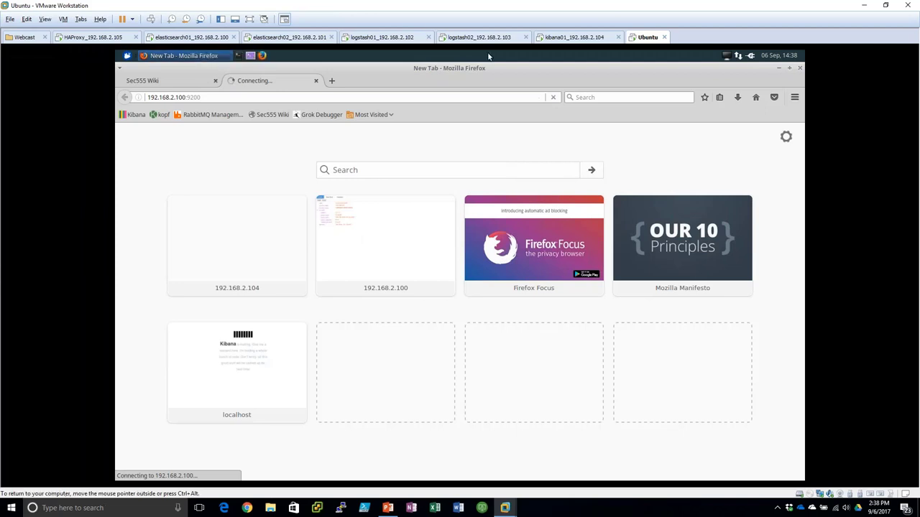
- Open the Ubuntu VM's settings, then the guest's network menu
right_click(188, 40)
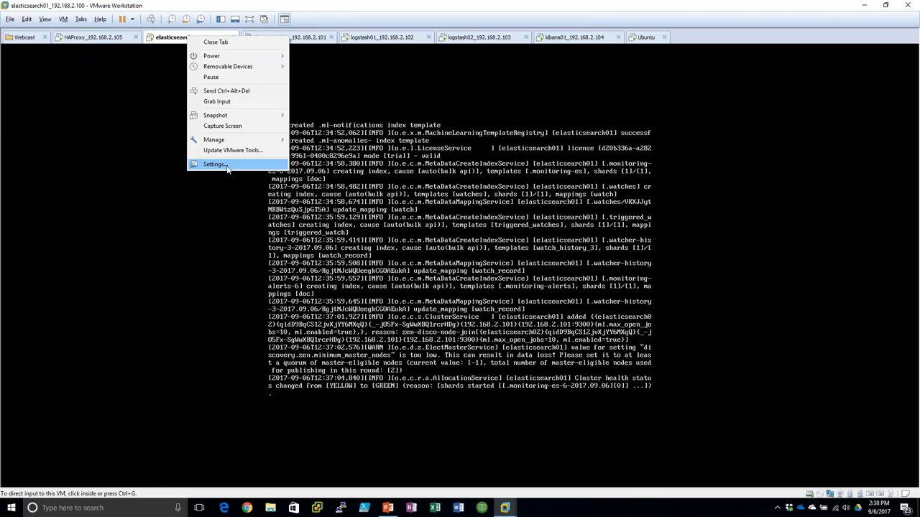
key(Escape)
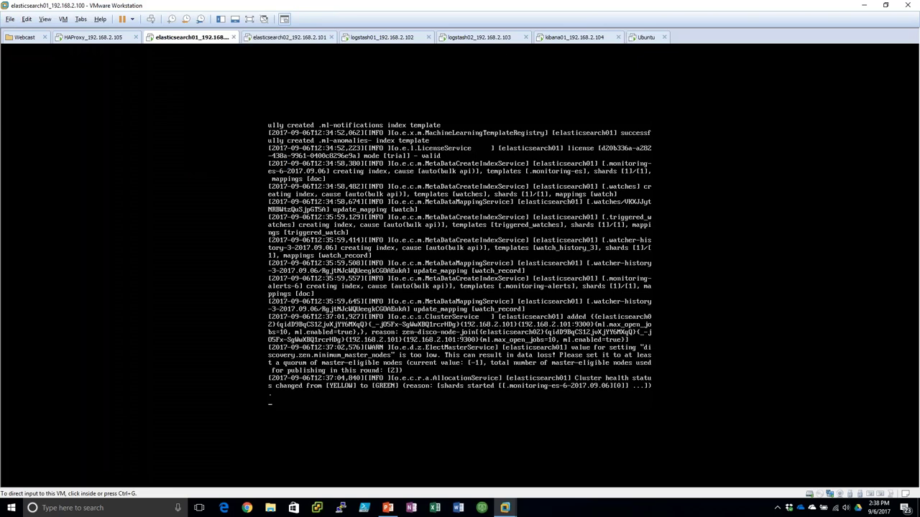
right_click(646, 37)
click(662, 171)
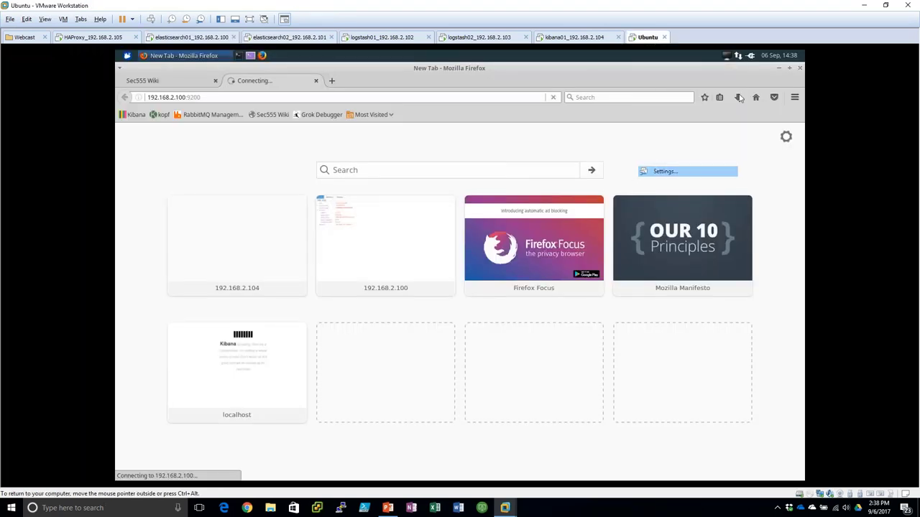
click(567, 386)
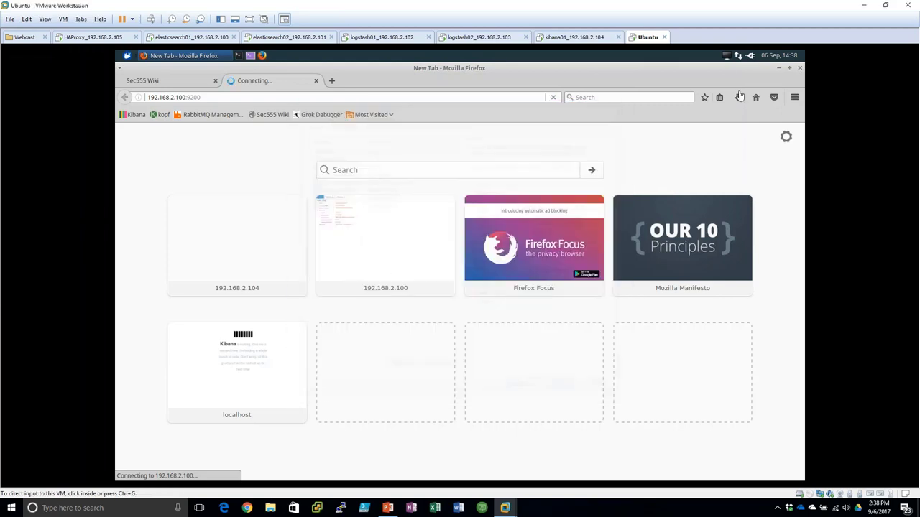
click(738, 54)
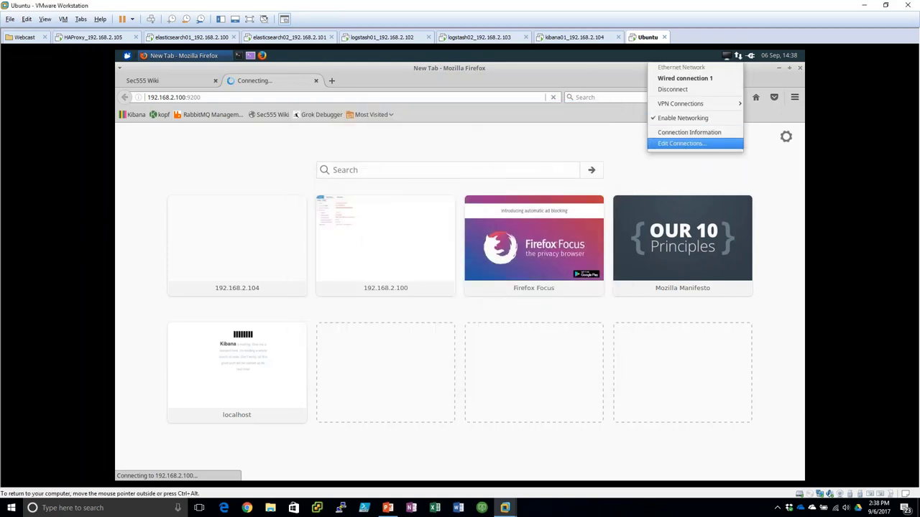
- Check the wired connection's IPv4 methods in Edit Connections, then cancel out
click(682, 143)
double_click(407, 244)
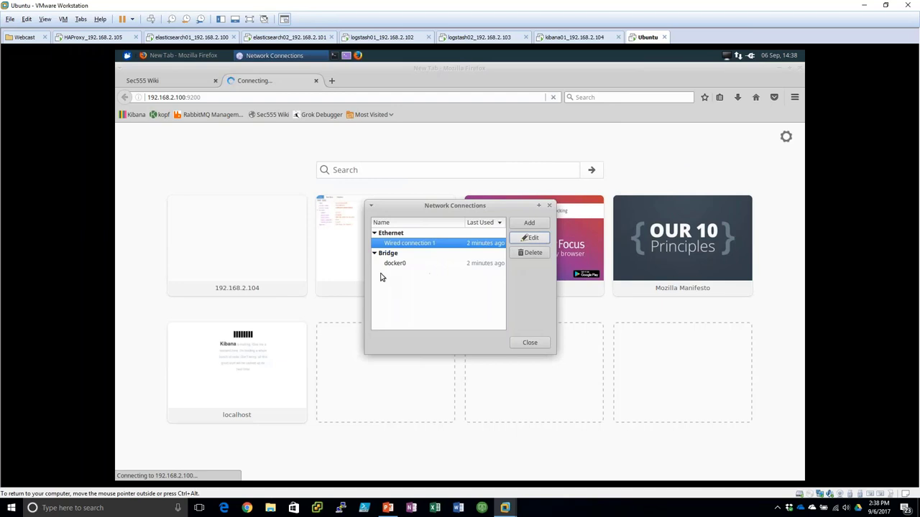
click(482, 208)
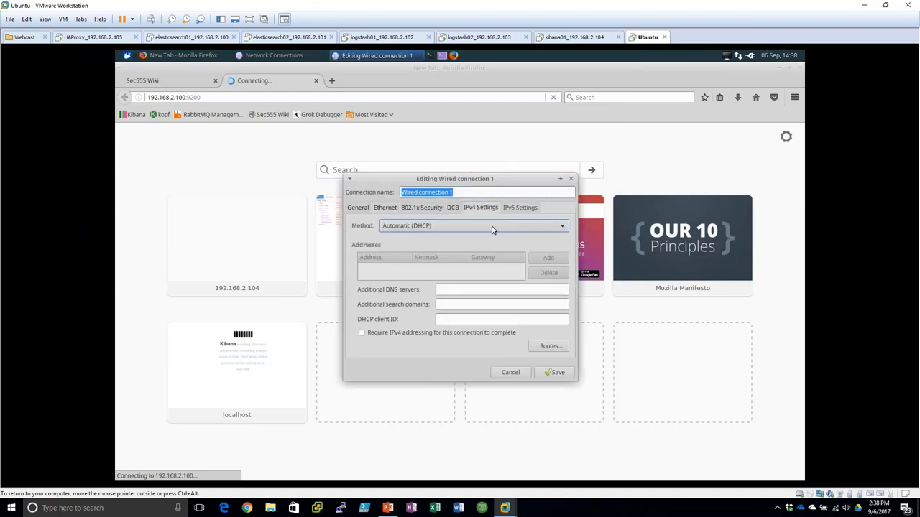
click(487, 226)
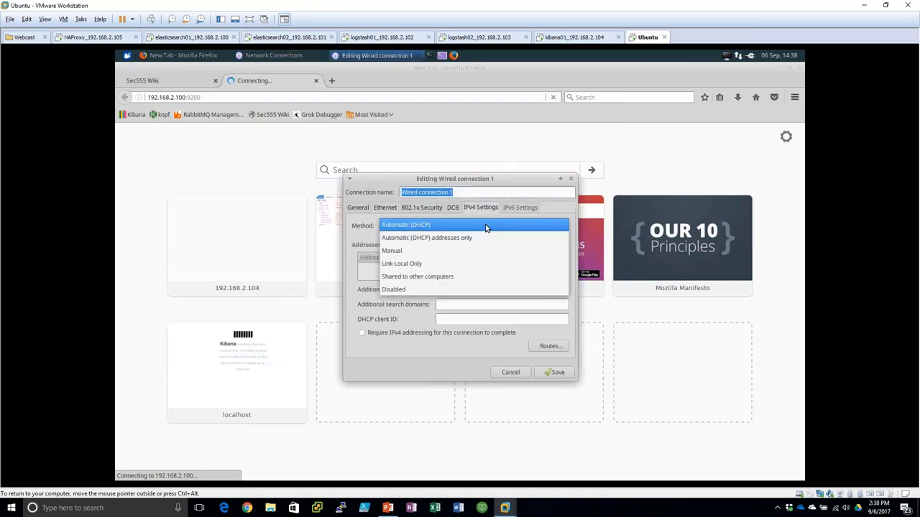
click(510, 372)
click(527, 344)
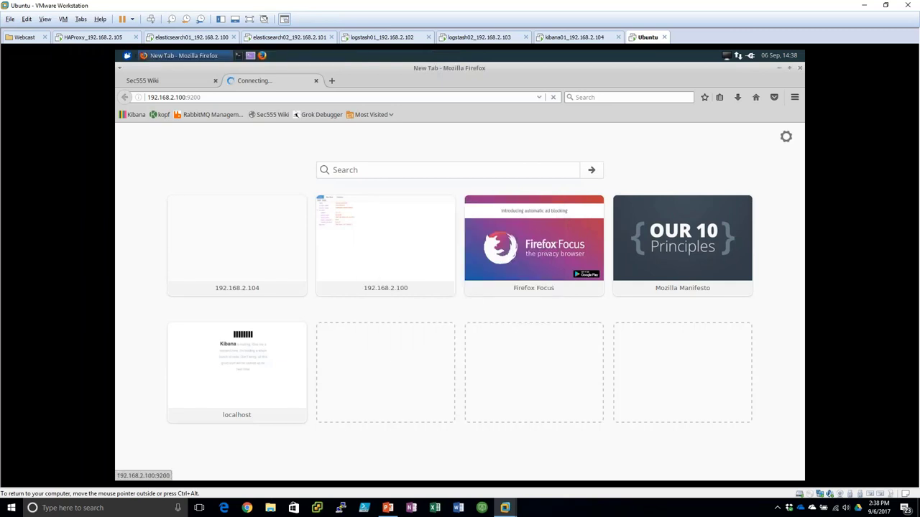
- In a terminal, run sudo ifconfig eth0 192.168.2.177 with the sudo password
key(ctrl+alt+t)
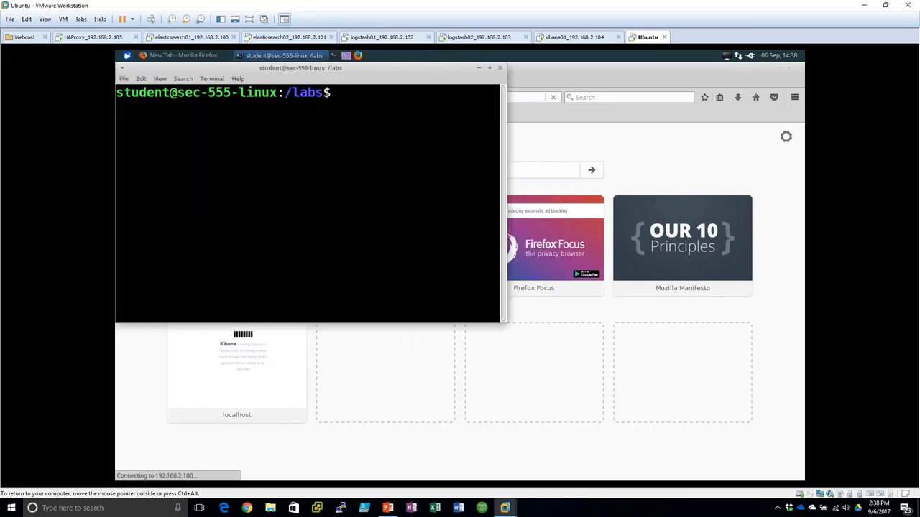
text(ifconfig)
key(Home)
text(sudo)
key(End)
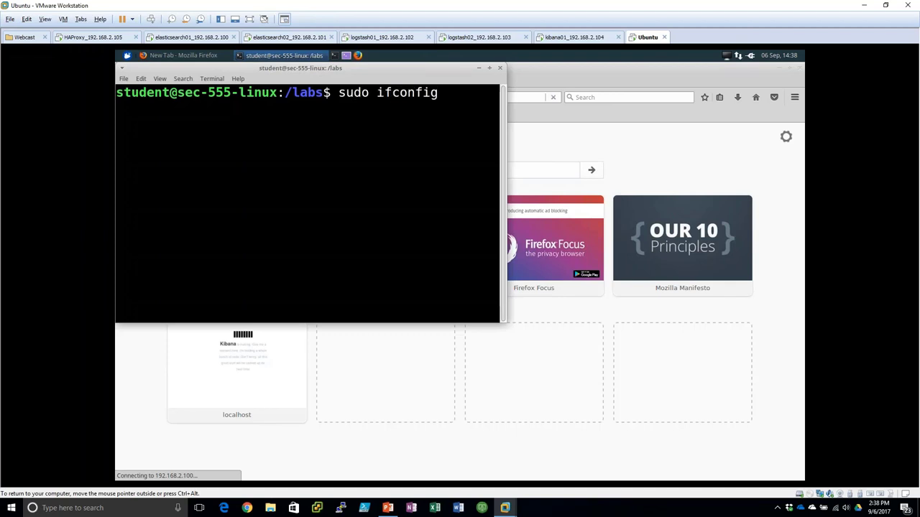
text(eth0 192.168.2.11)
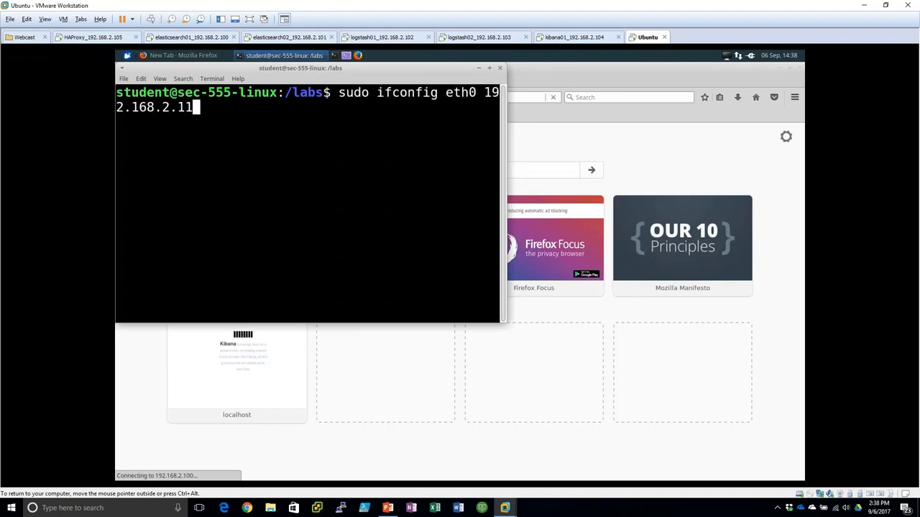
key(BackSpace)
text(77)
key(Return)
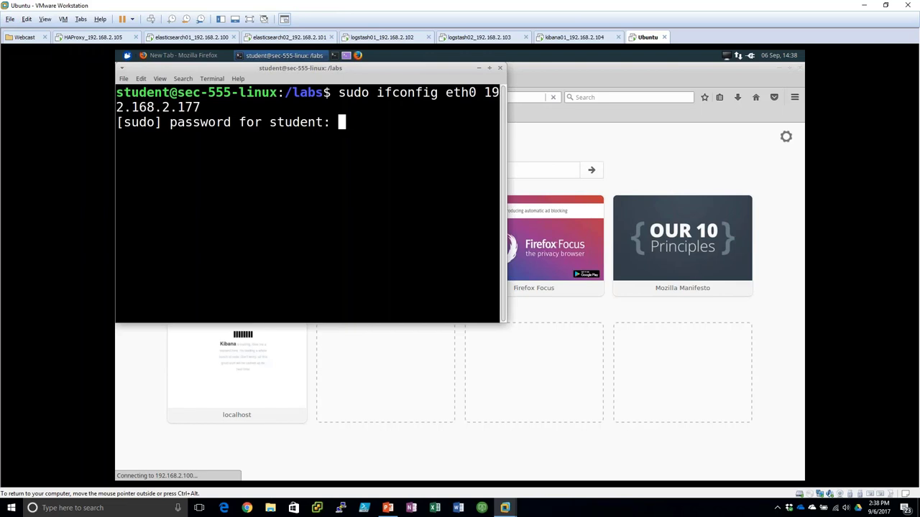
key(Return)
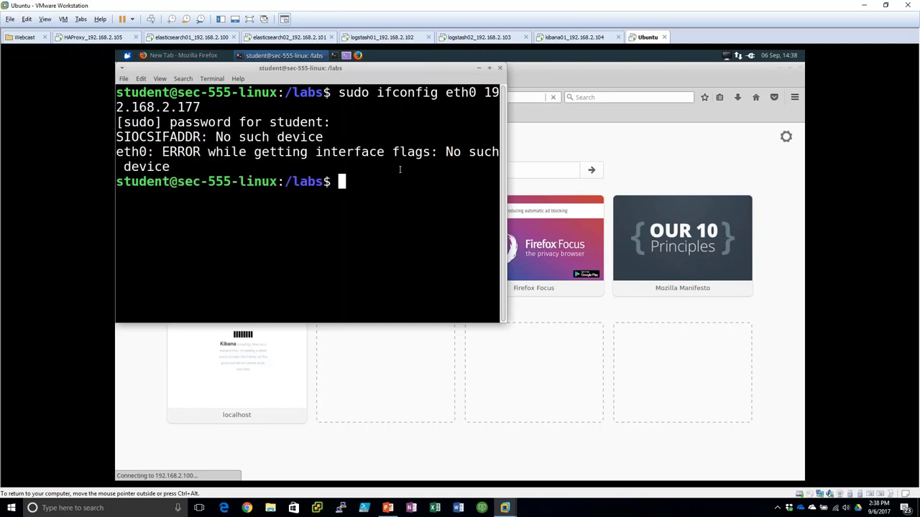
- List the network interfaces with ifconfig, revealing ens33 instead of eth0
text(ifcnfi)
key(BackSpace)
key(BackSpace)
key(BackSpace)
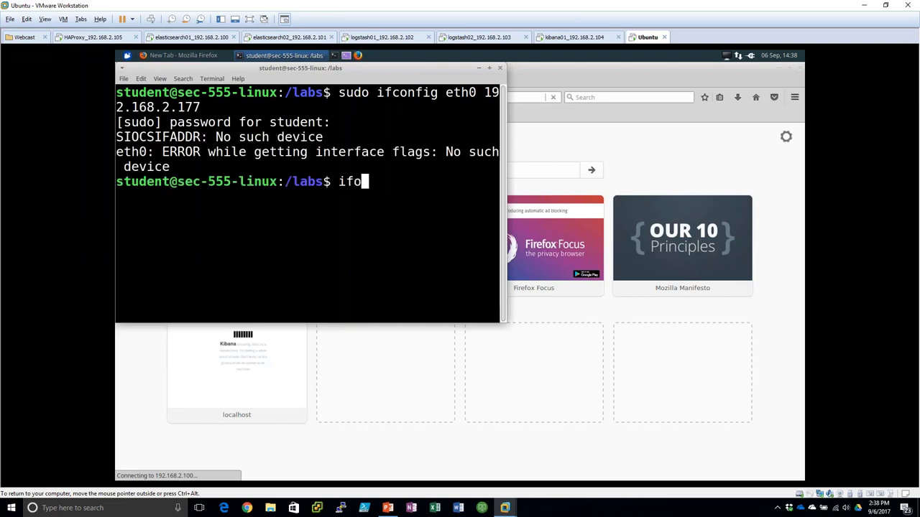
text(onfig)
key(Return)
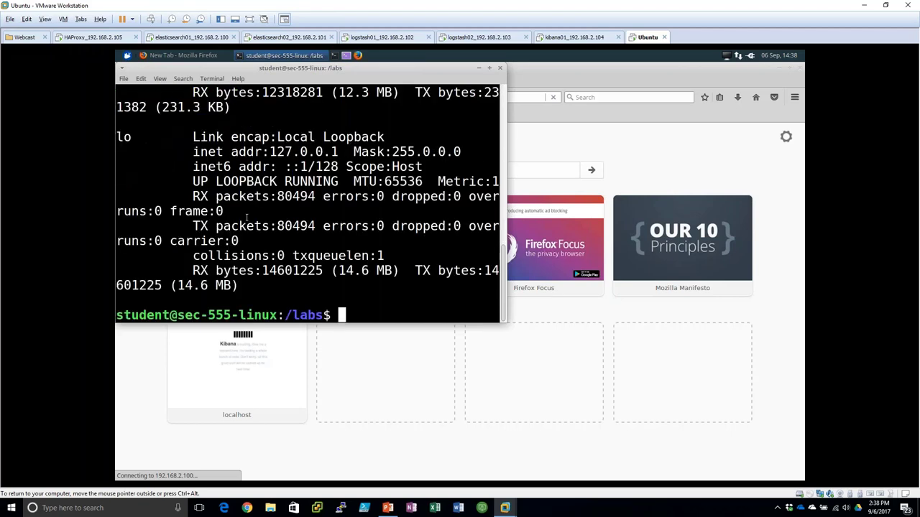
scroll(287, 238, up, 10)
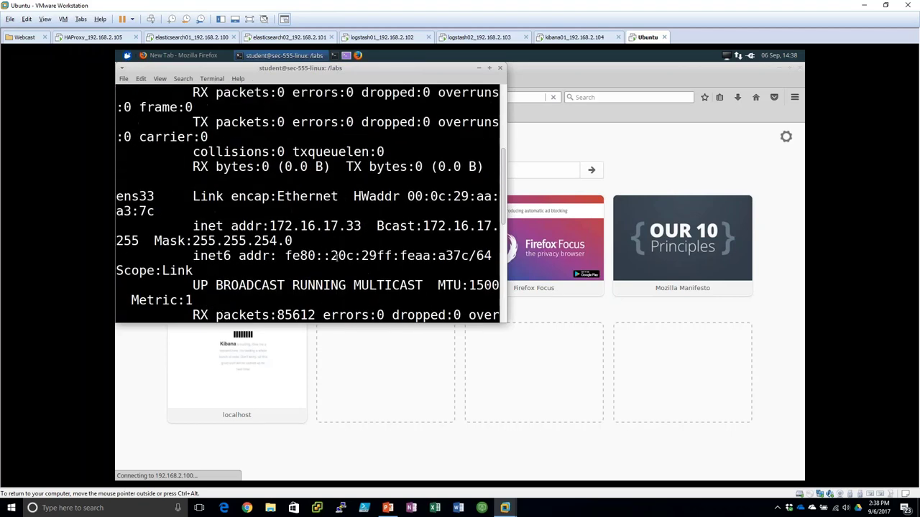
scroll(336, 258, down, 5)
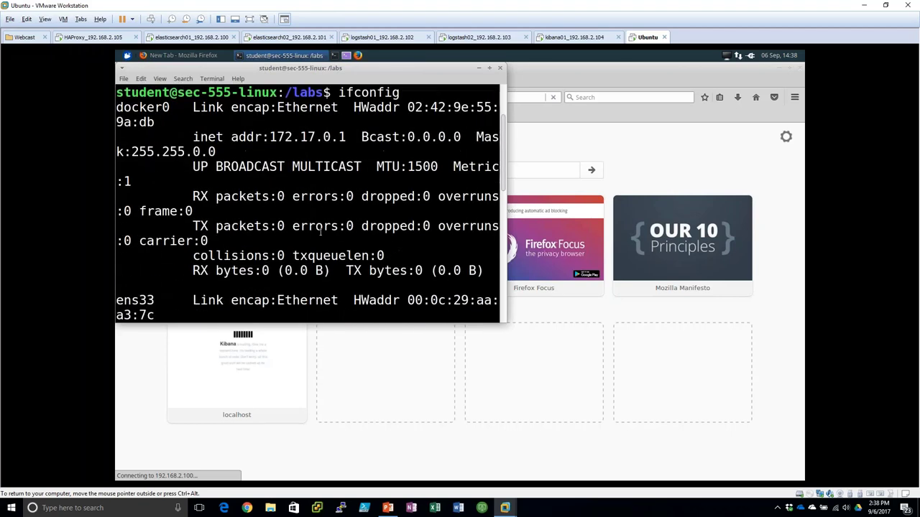
- Rerun the address command as sudo ifconfig ens33 192.168.2.177
key(Up)
key(Up)
key(Left)
key(Left)
key(Left)
key(Left)
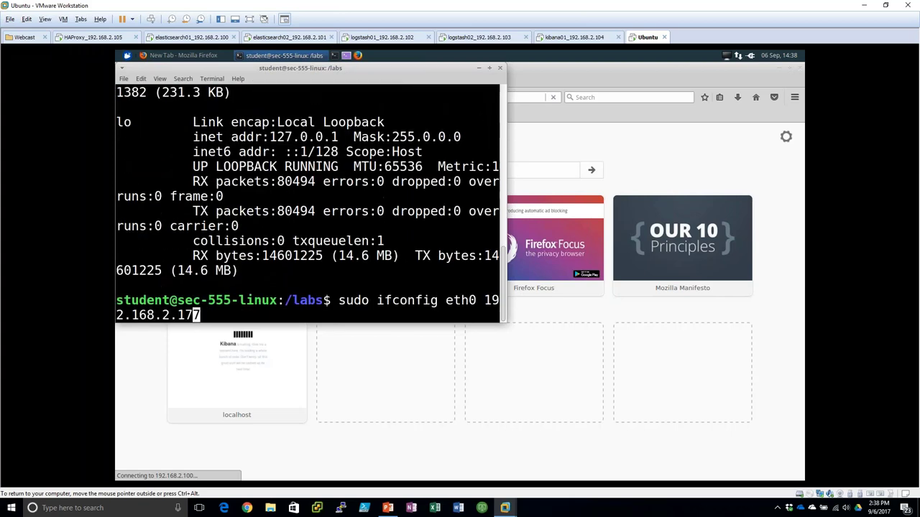
key(Left)
key(Left)
key(Left)
key(Left)
key(Left)
key(Left)
key(Left)
key(Left)
key(Left)
key(Left)
key(BackSpace)
key(BackSpace)
key(BackSpace)
text(ns3)
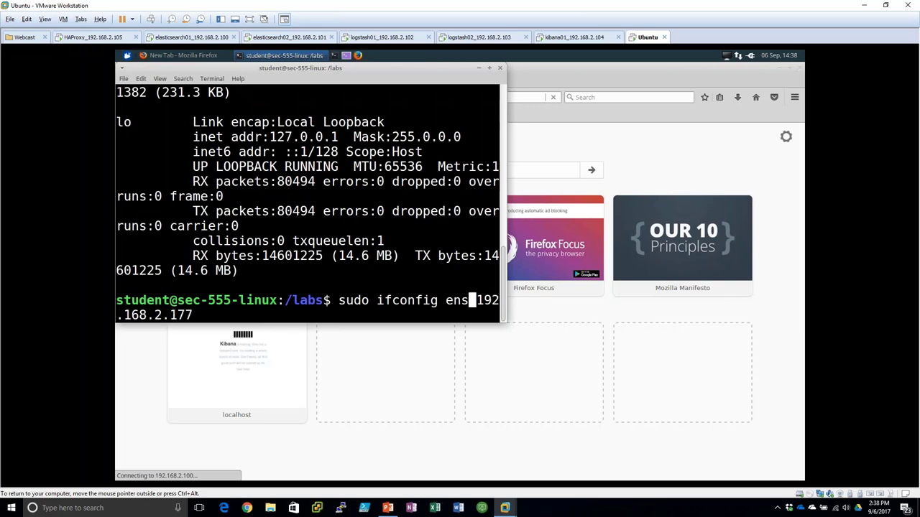
text(3)
key(Return)
- Load 192.168.2.100:9200 in Firefox, log in as elastic, and decline saving the login
click(179, 55)
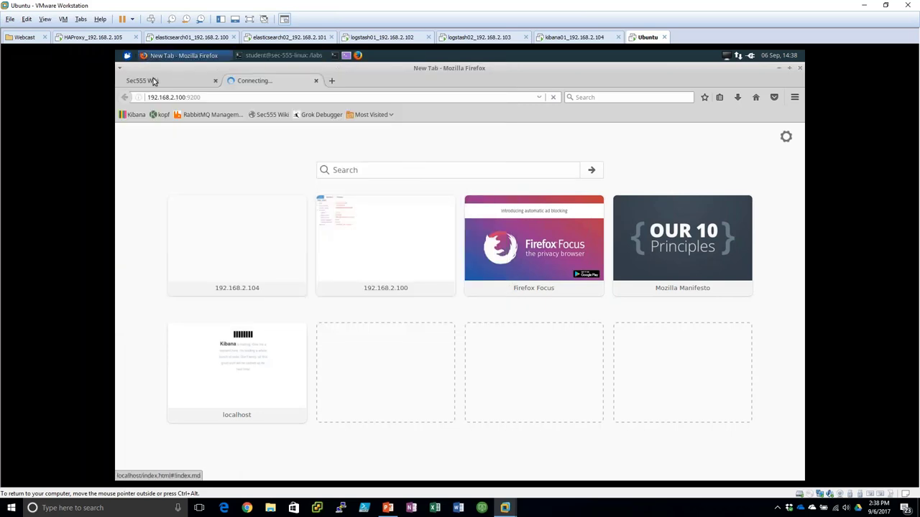
click(153, 81)
click(251, 80)
click(211, 97)
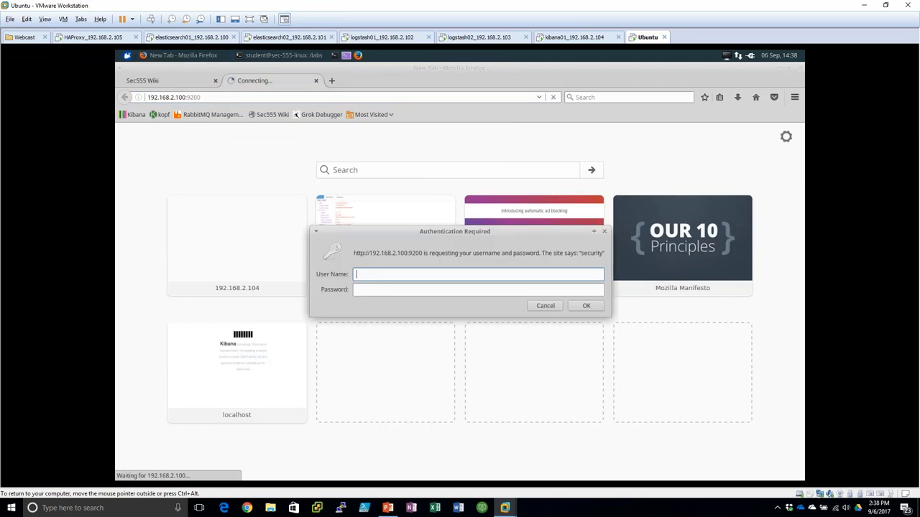
text(elastic)
key(Tab)
text(changeme)
key(Return)
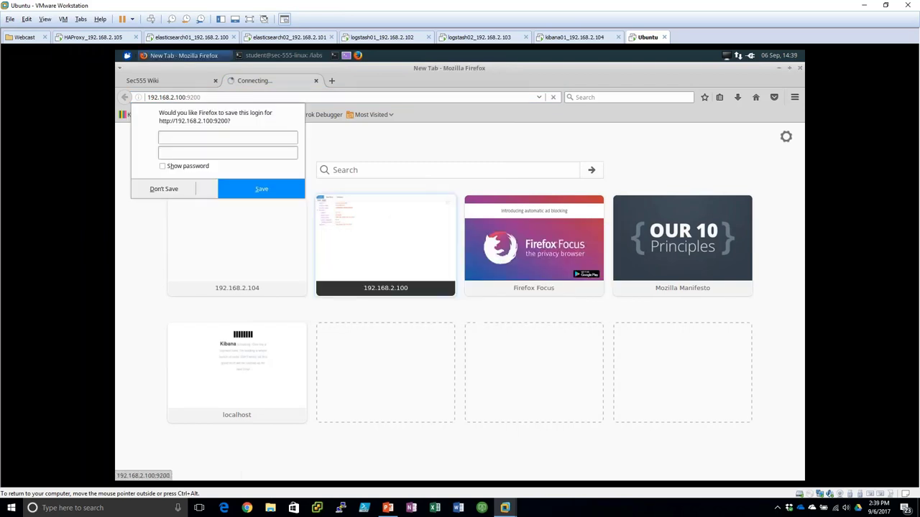
click(175, 190)
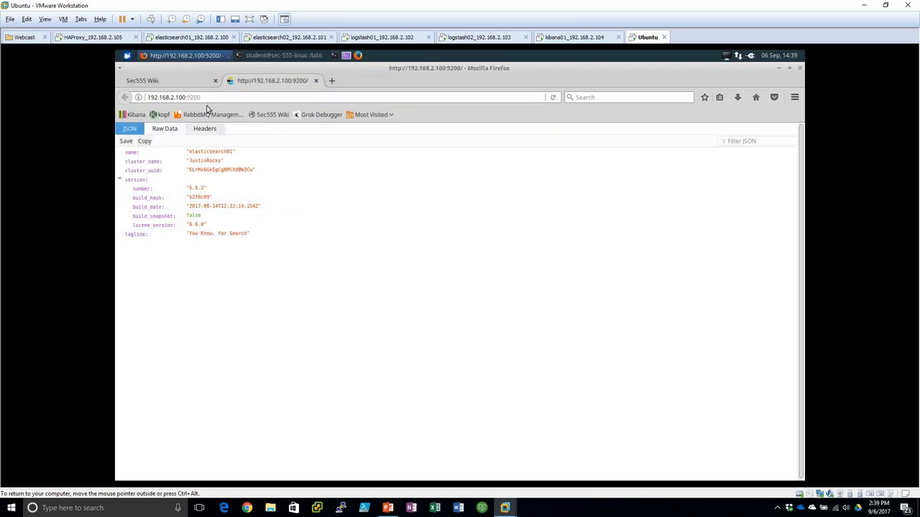
- Load 192.168.2.101:9200, log in as elastic without saving, then switch to kibana01
click(182, 97)
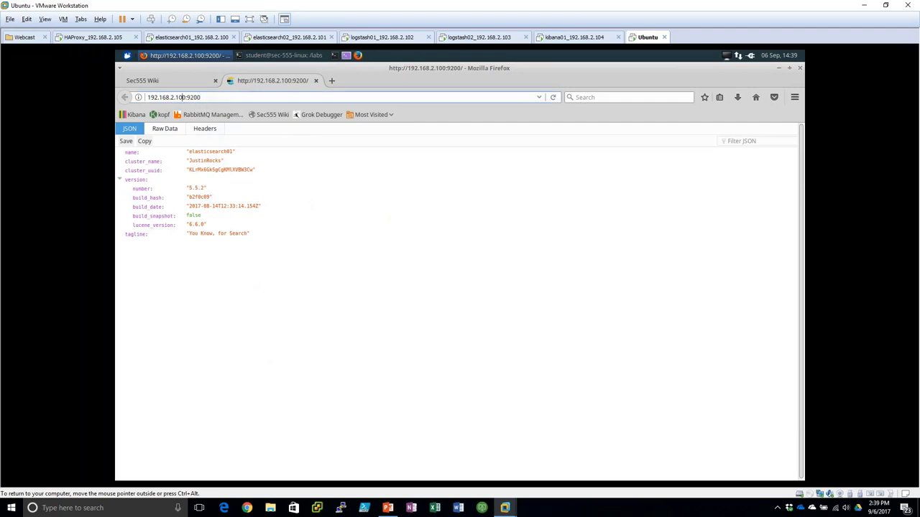
key(Delete)
text(1)
key(Return)
text(e)
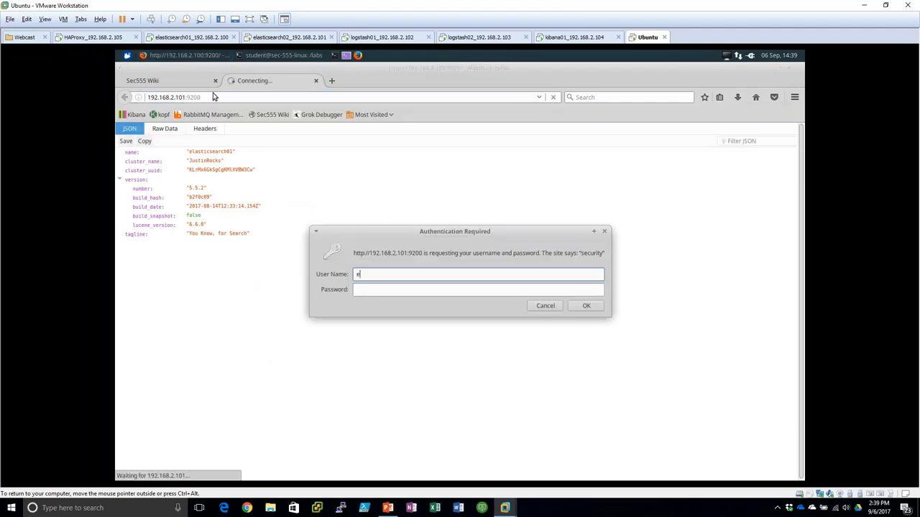
text(lastu)
text(ic)
key(Tab)
text(changeme)
key(Return)
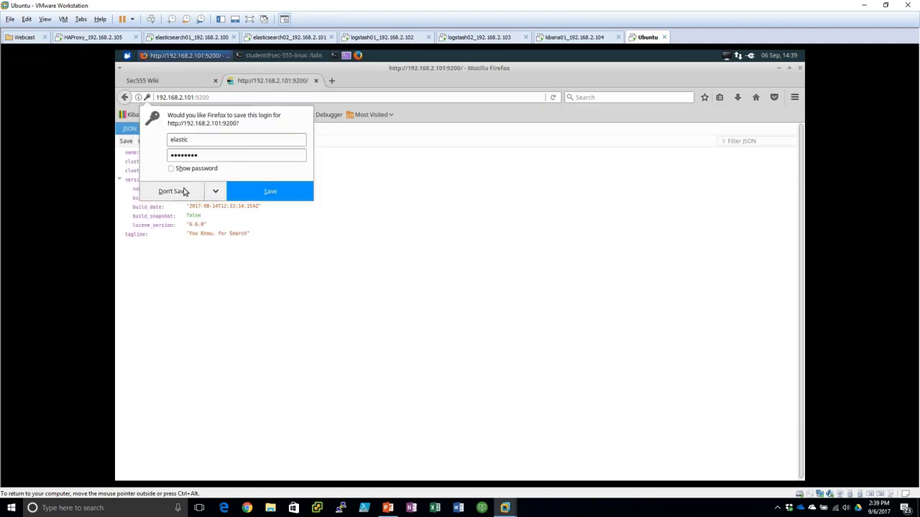
click(181, 191)
click(575, 37)
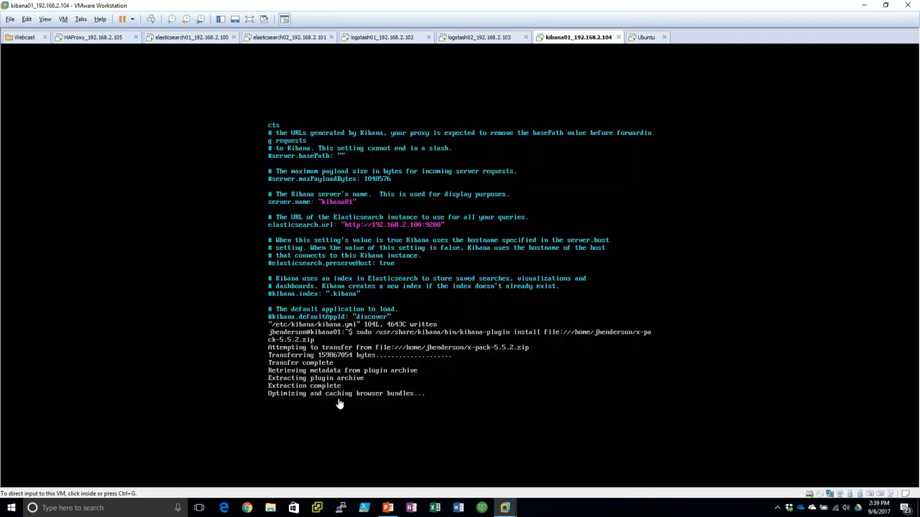
- On logstash01, install the Logstash .deb package with sudo dpkg -i
click(386, 37)
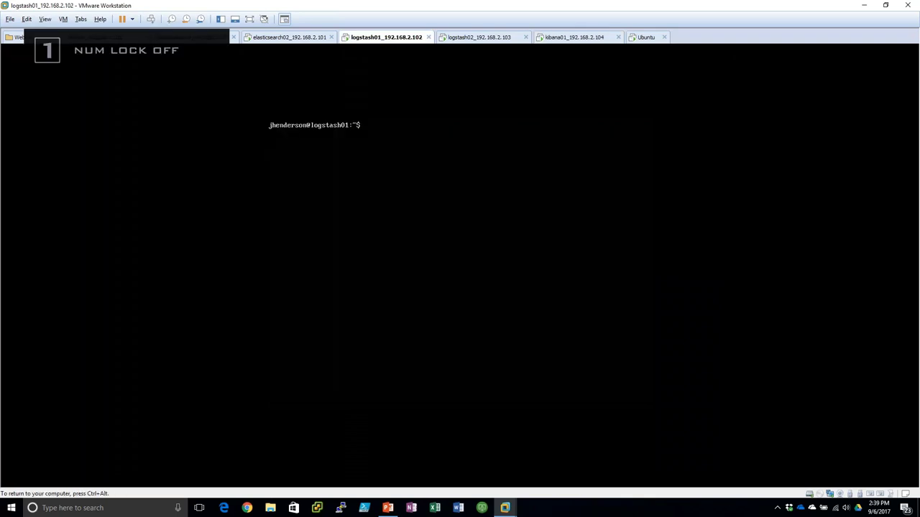
text(sudo dpkg -i log)
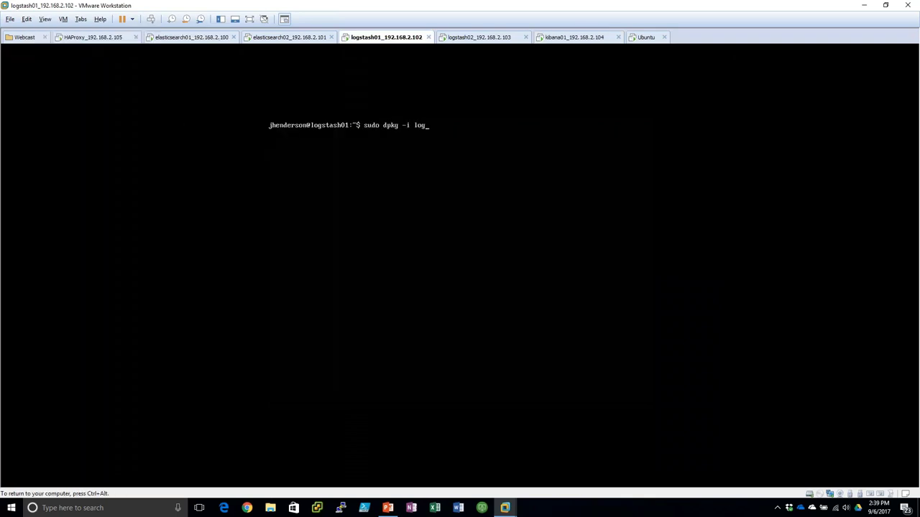
key(Tab)
key(Return)
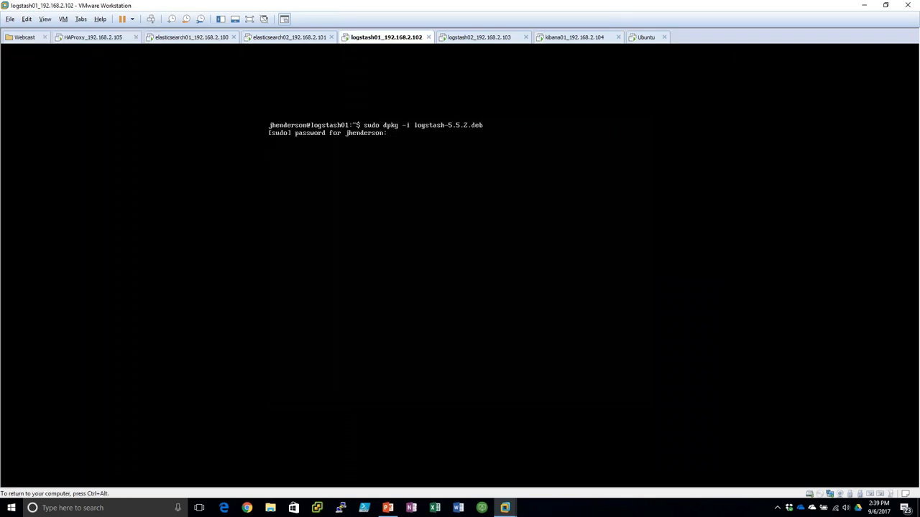
key(Return)
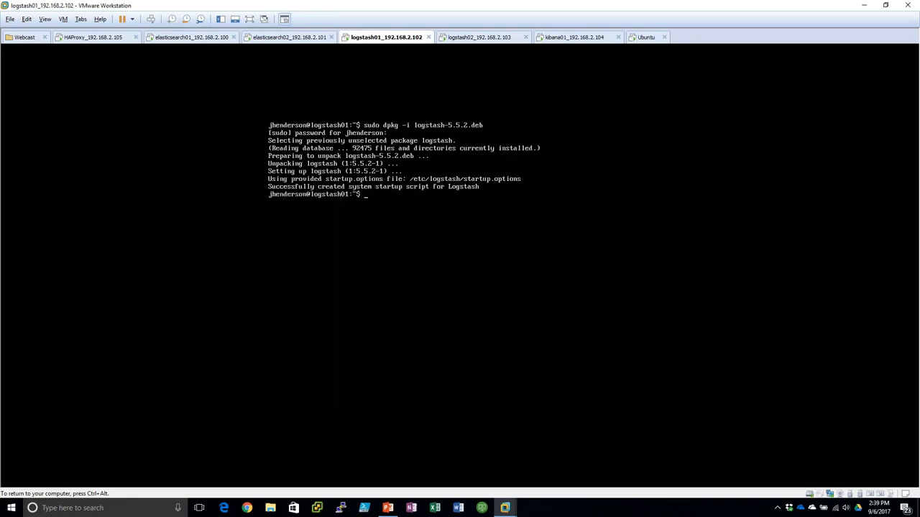
- Enter the logstash-plugin install command for x-pack-5.5.2.zip, then switch to logstash02
text(udo /usr/share/logstash/bin/logstash-plugin )
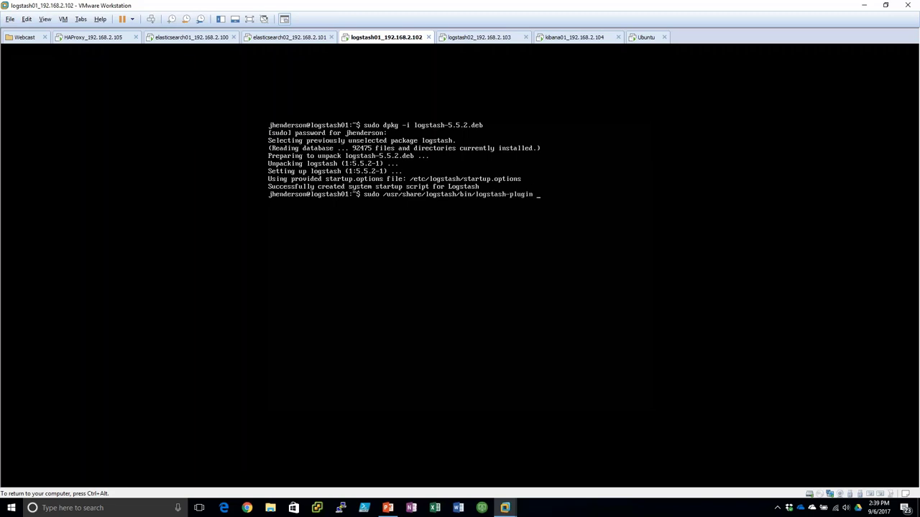
text(install file:///home/jhenderson/x-)
key(Tab)
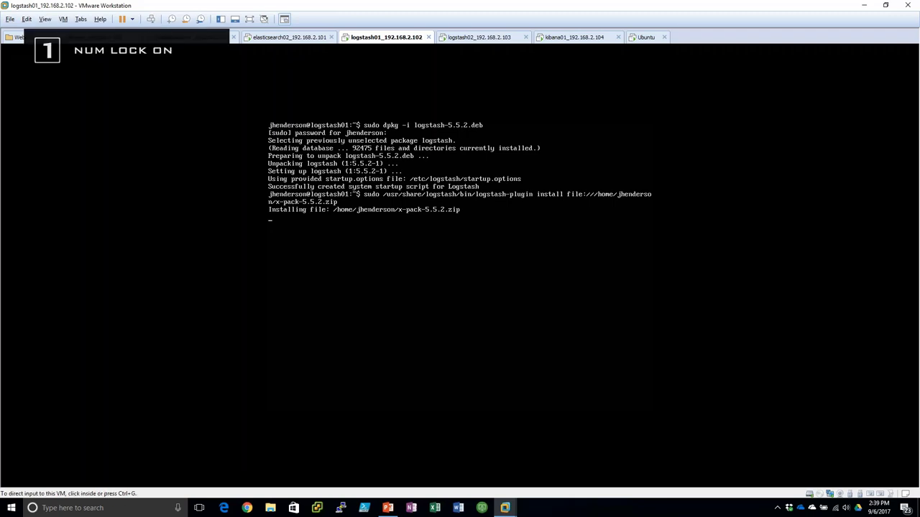
key(ctrl+Tab)
- Install logstash-5.5.2.deb on logstash02 with sudo dpkg -i, supplying the sudo password
text(suod)
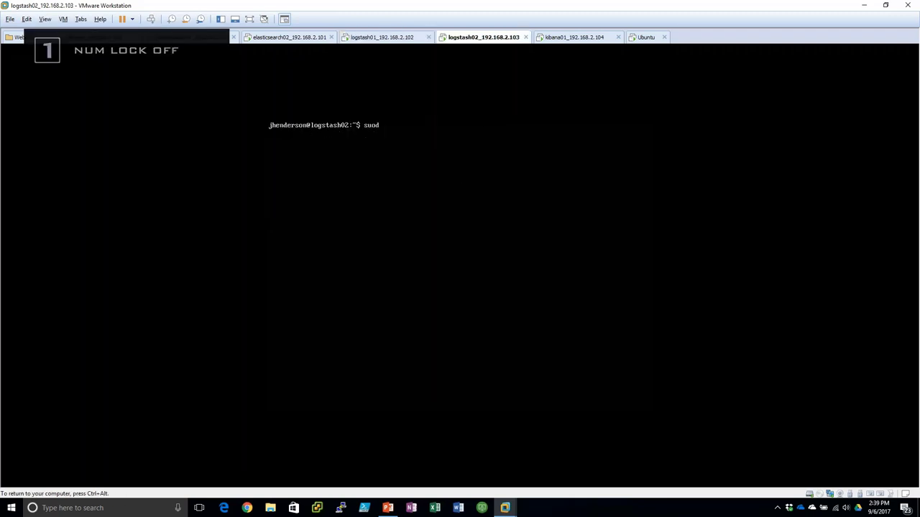
text( k)
key(BackSpace)
key(BackSpace)
key(BackSpace)
key(BackSpace)
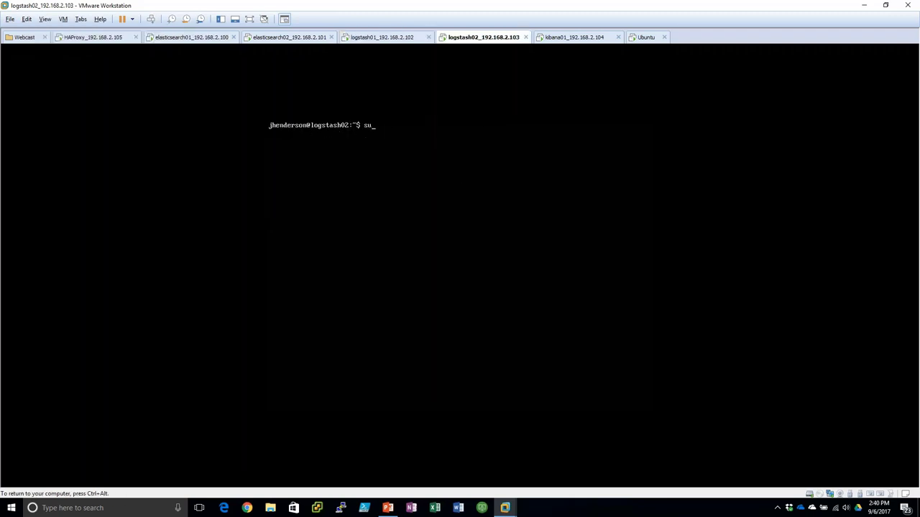
text(do dpkg -i l)
key(Tab)
key(Return)
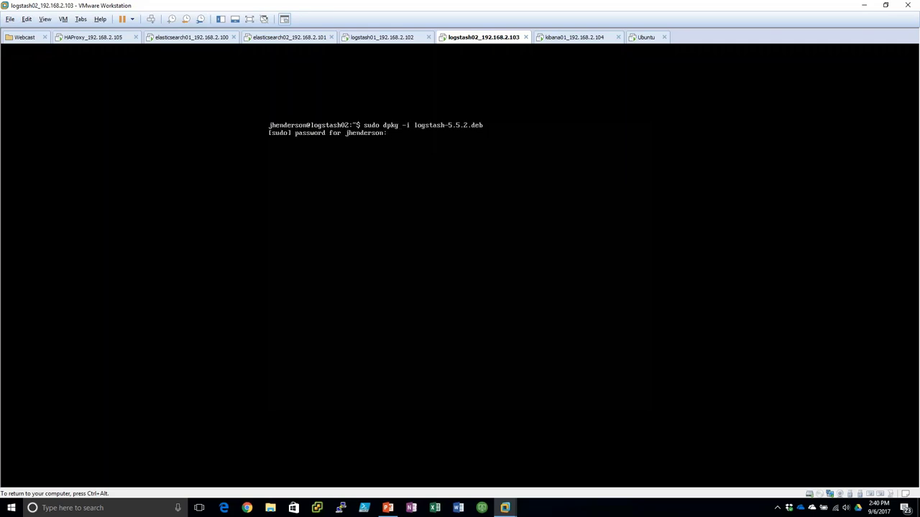
key(Return)
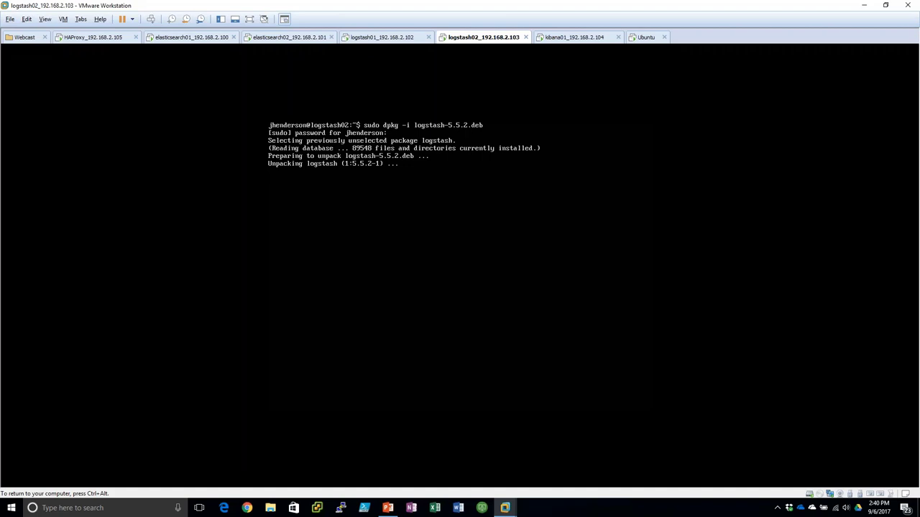
key(ctrl+alt)
- On logstash01, open /etc/logstash/logstash.yml in vi and set node.name to logstash01
click(381, 37)
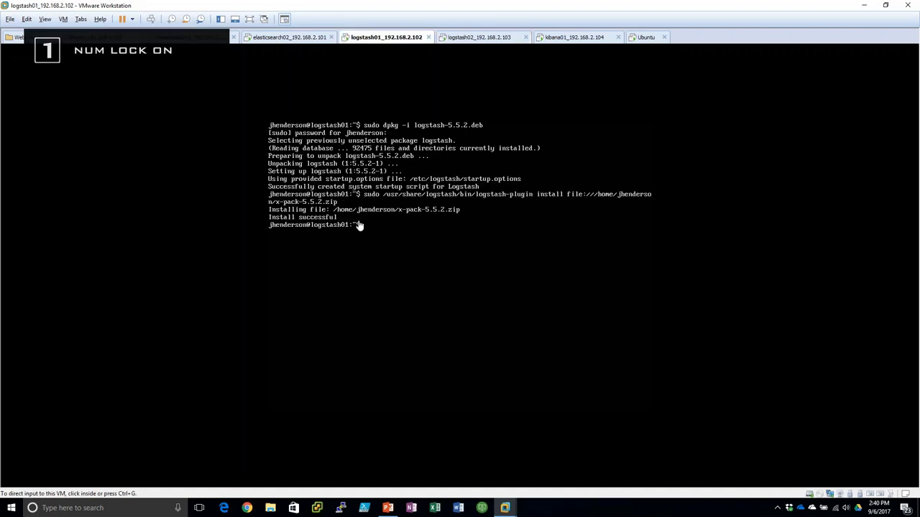
click(357, 222)
text(s)
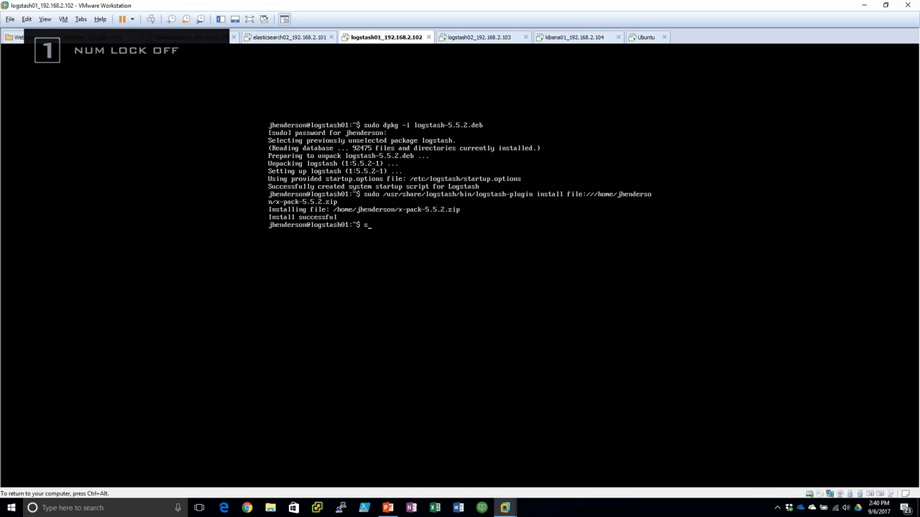
text(udo vi /etc/logstash/logstash.yml)
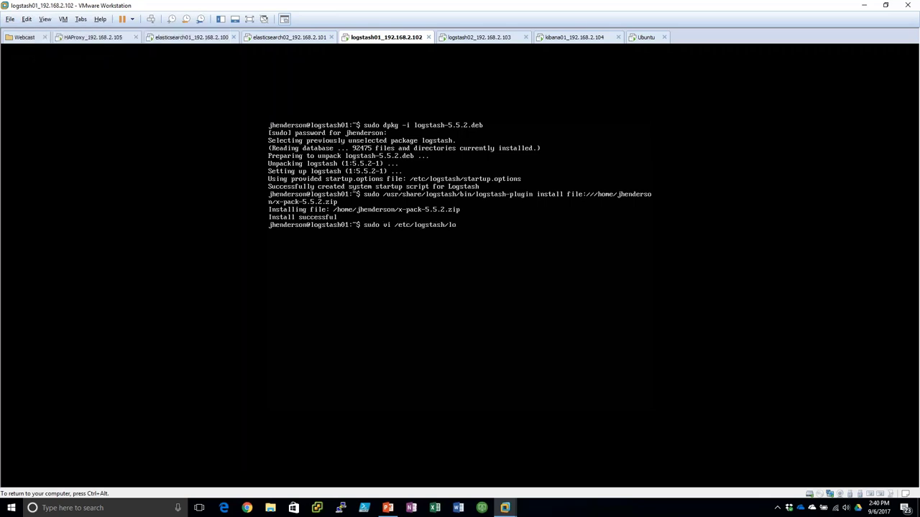
key(Return)
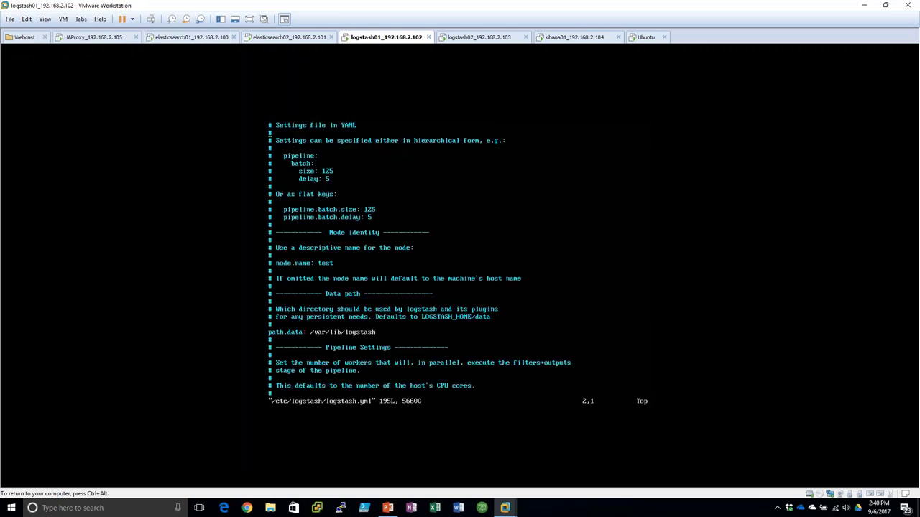
key(Down)
key(Down)
key(Down)
key(Down)
key(Down)
key(Down)
key(Down)
key(Down)
key(Down)
key(Down)
key(Down)
key(Down)
key(Down)
key(Down)
key(Down)
key(Down)
key(Down)
key(x)
key(x)
key(dollar)
key(a)
key(BackSpace)
key(BackSpace)
key(BackSpace)
key(BackSpace)
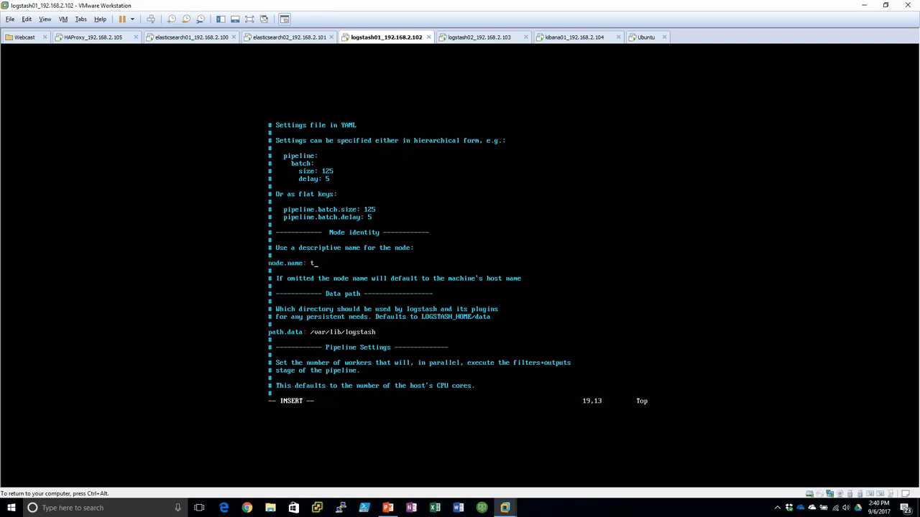
text(logstash01)
key(Page_Down)
key(Page_Down)
key(Page_Down)
key(Page_Down)
key(Page_Down)
key(Page_Down)
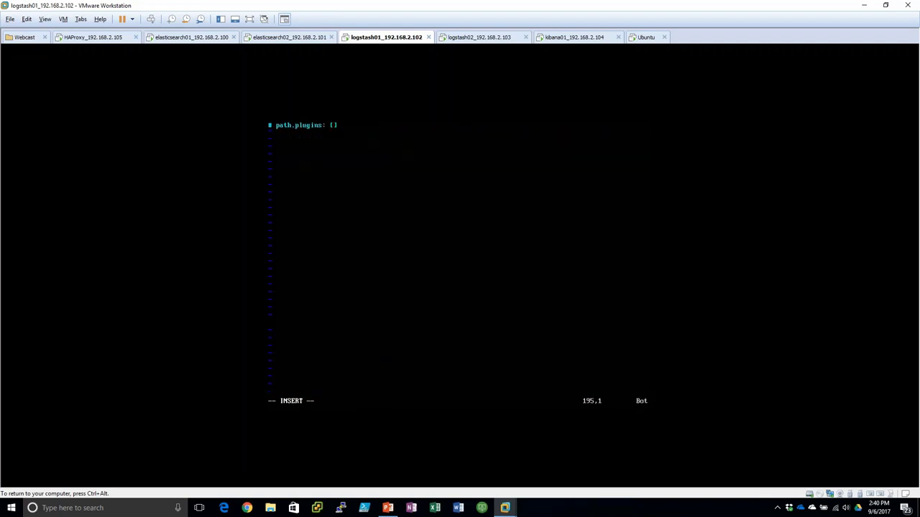
key(End)
key(Return)
text(xpack.monitoring.enable: true)
key(Return)
text(xpack.monti)
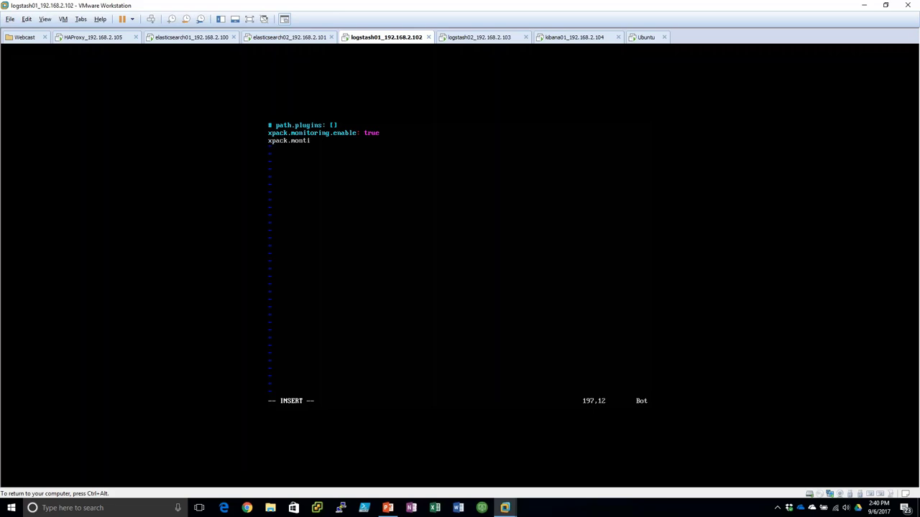
text(roi ng)
key(BackSpace)
key(BackSpace)
key(BackSpace)
key(BackSpace)
text(itoring.)
text(elasticsearch)
text(.ru)
key(BackSpace)
text(url: [ "http)
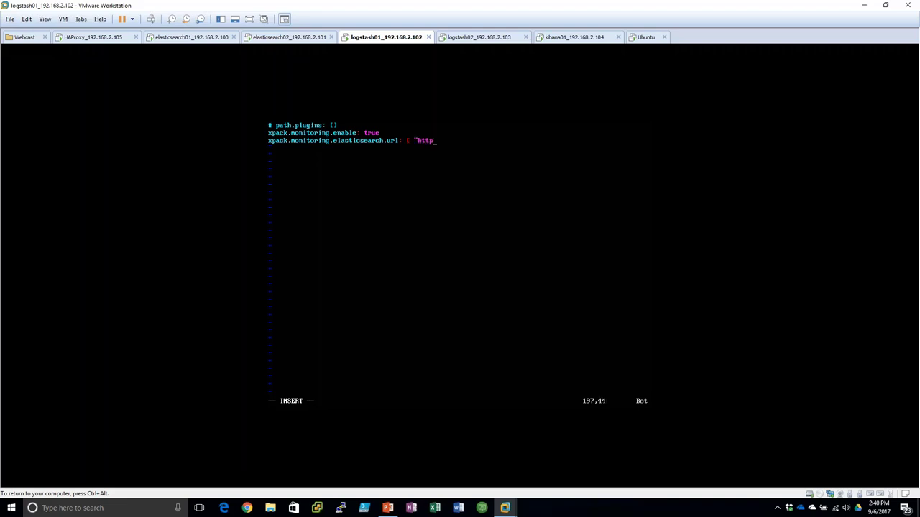
text(://192.168.2.100", ")
key(BackSpace)
text(http://192.168.2.1)
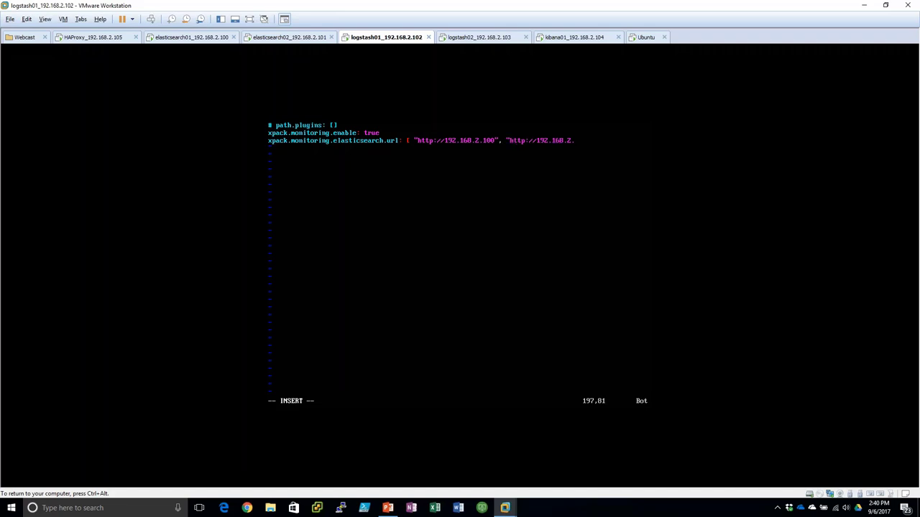
text(02:9200" ])
- Save logstash.yml and quit vi with :wq
key(Escape)
text(:wq)
key(Return)
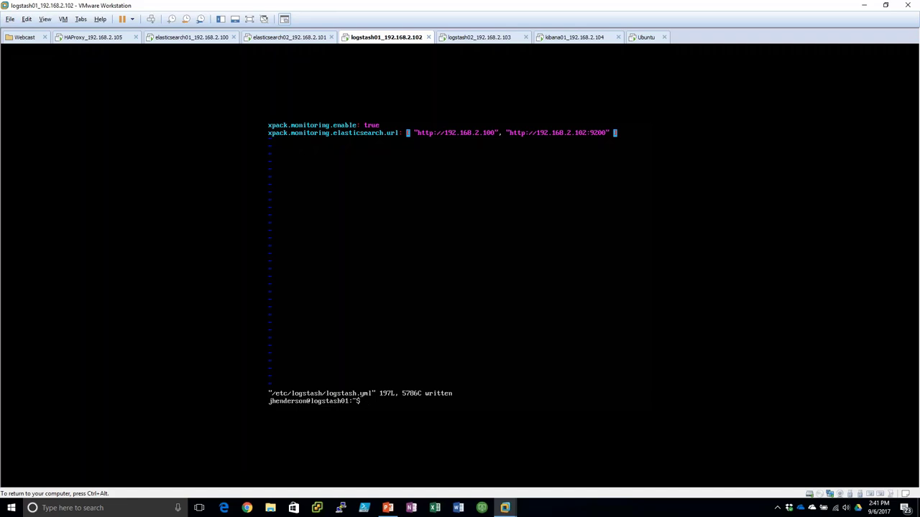
text(sudo)
key(BackSpace)
key(BackSpace)
key(BackSpace)
key(BackSpace)
key(ctrl+alt)
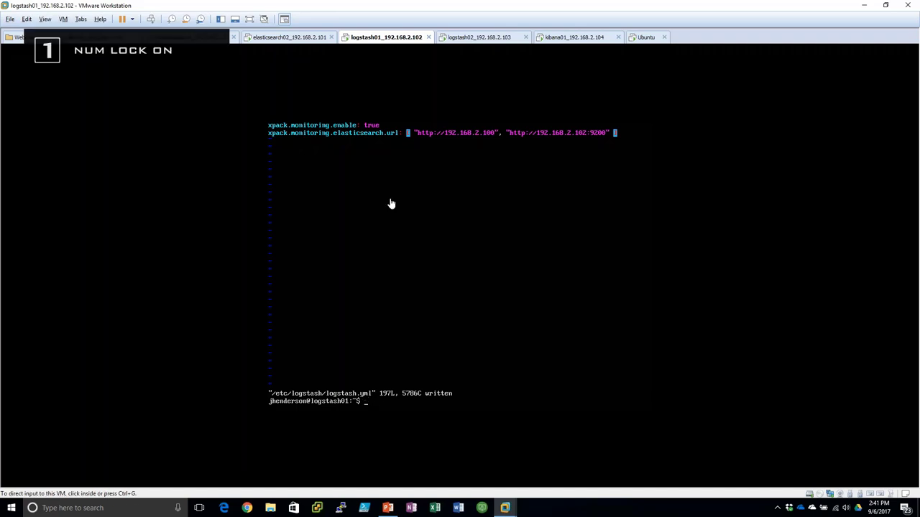
- On logstash02, run logstash-plugin install for the local x-pack-5.5.2.zip file
click(479, 36)
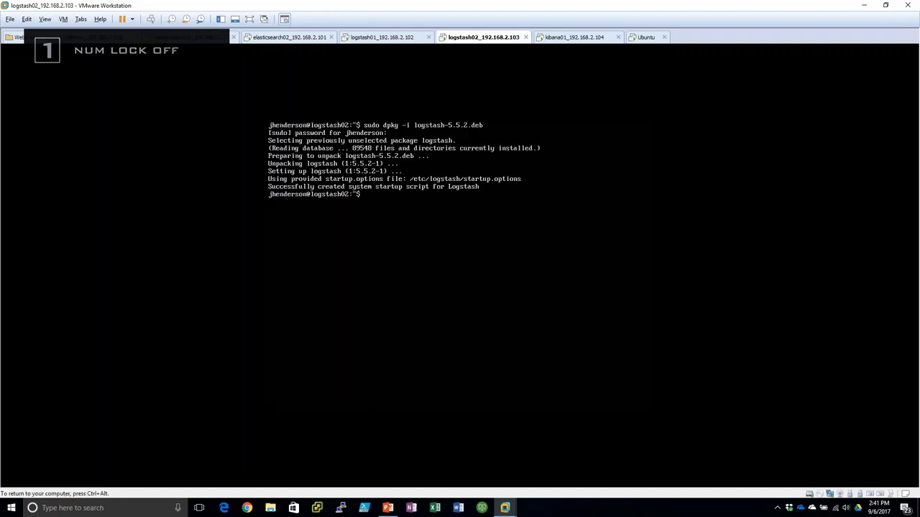
text(sudo)
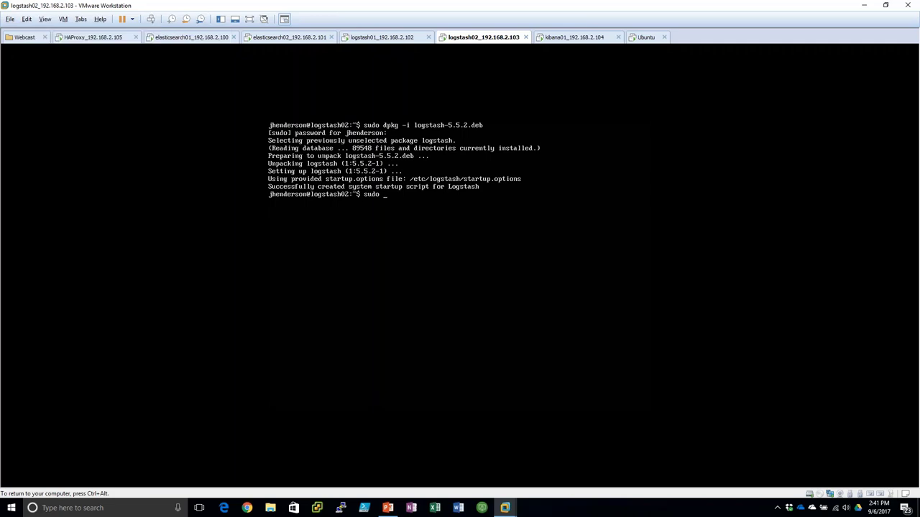
text( /usr/share/logstash/bin/logstash-p)
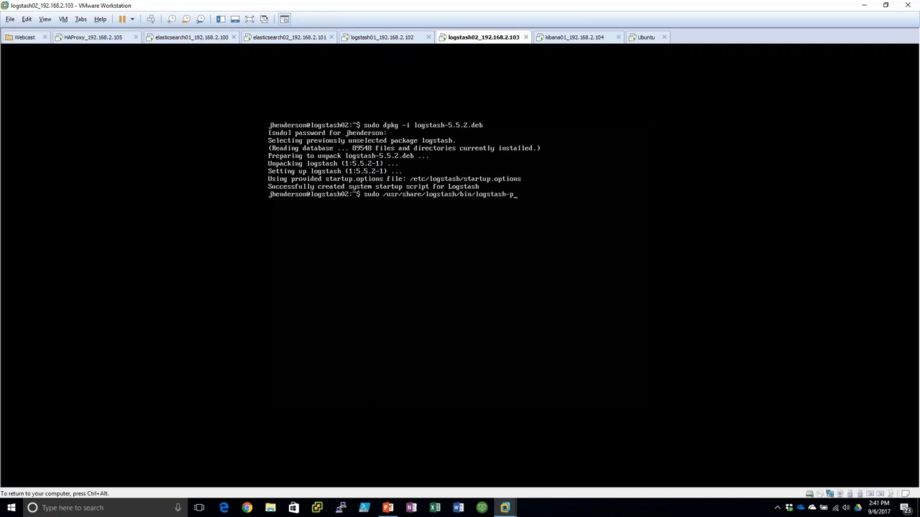
text(lugin install xfile:///home/j)
key(Tab)
text(x)
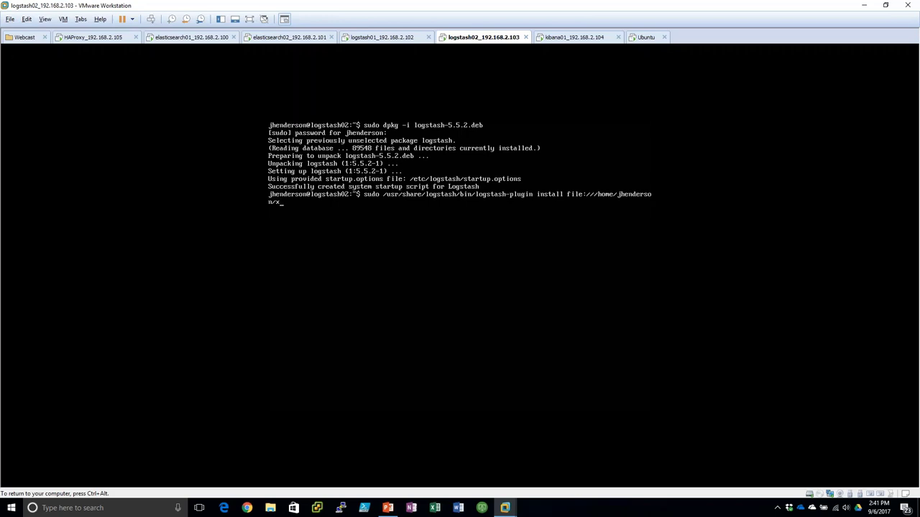
key(Tab)
key(Return)
- Check the kibana01, elasticsearch01, elasticsearch02 and logstash01 machines, then return to logstash02's console
click(579, 37)
click(483, 37)
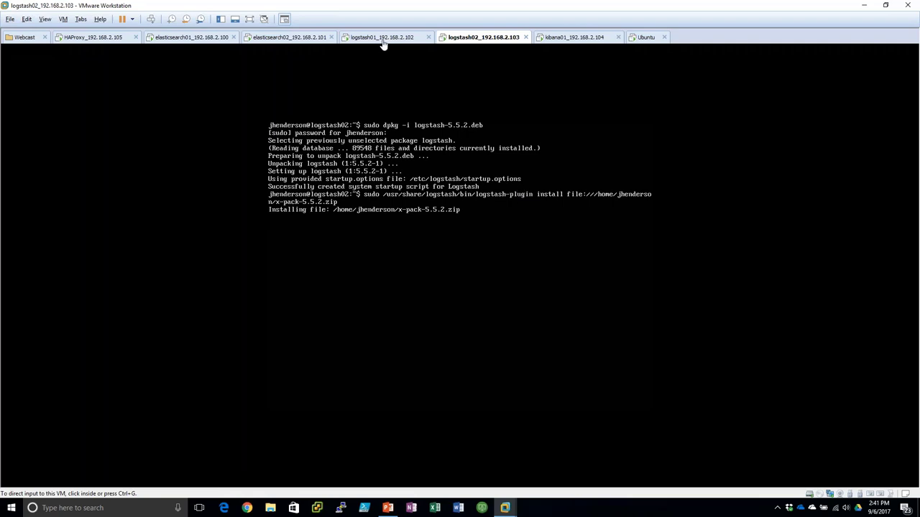
click(176, 37)
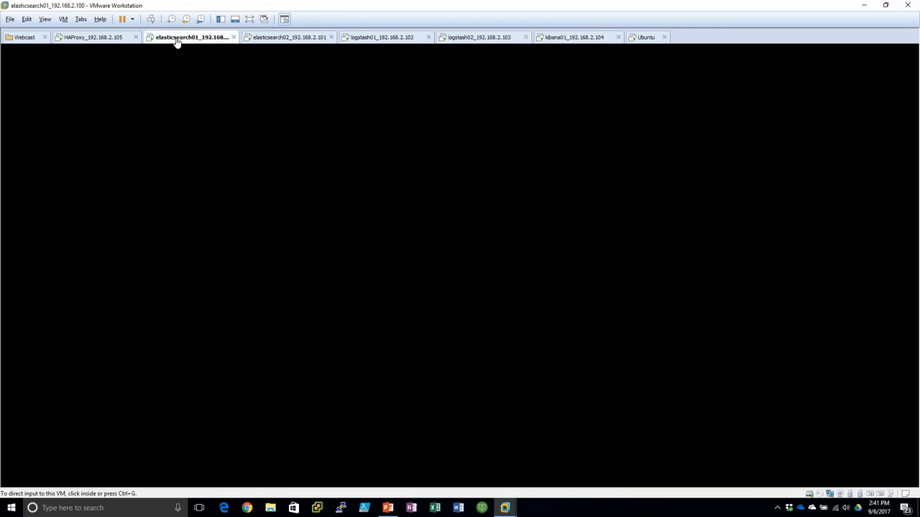
click(288, 37)
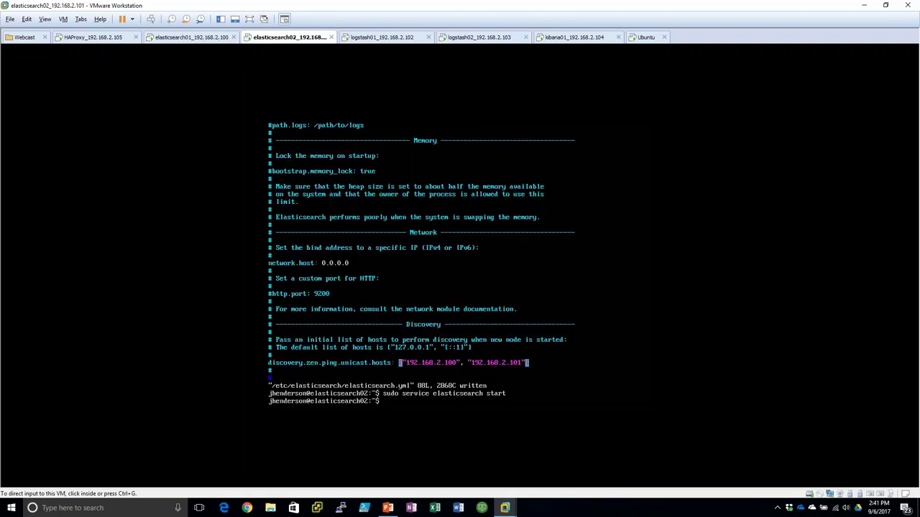
click(381, 38)
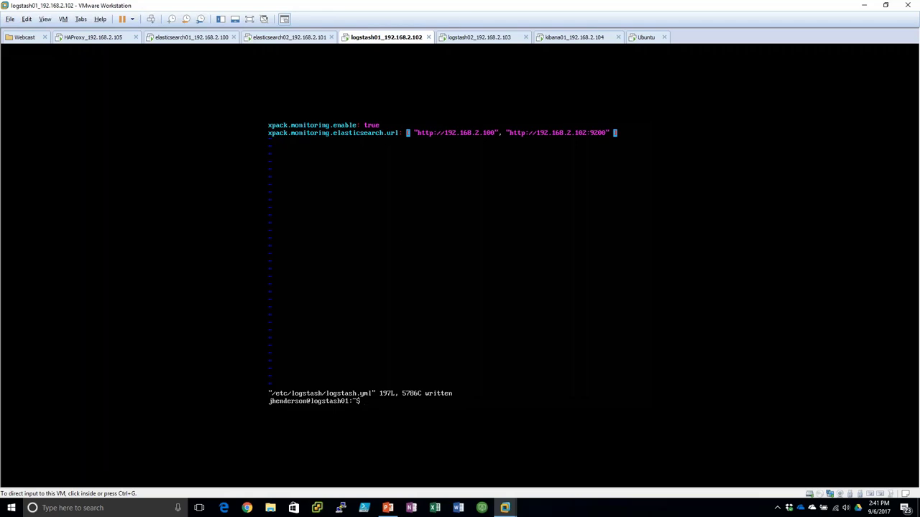
click(471, 37)
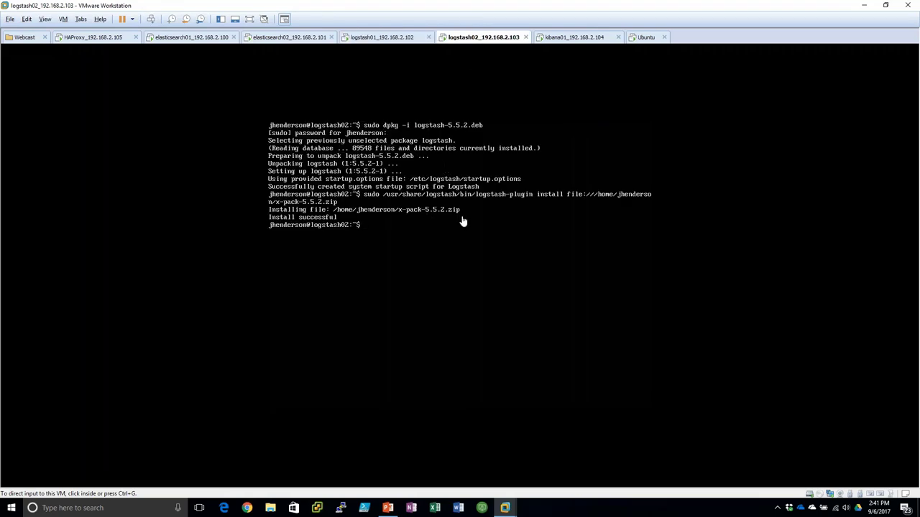
click(462, 222)
- Open /etc/logstash/logstash.yml in vi on logstash02 and set node.name to logstash02
text(sudo)
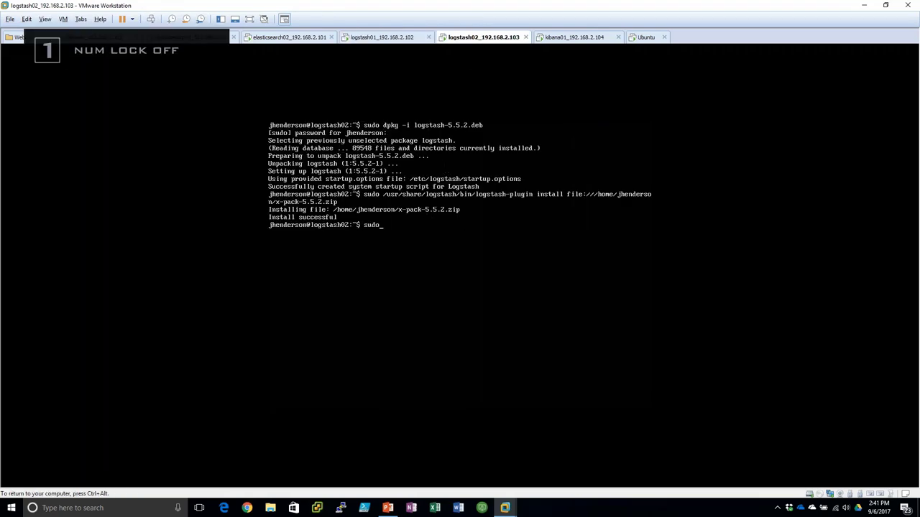
text( vi /etc/logstash/logstash.yml)
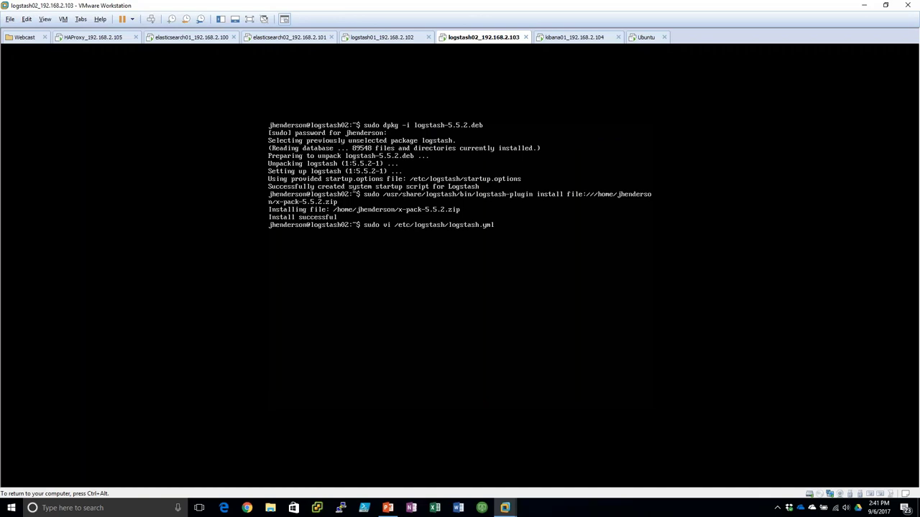
key(Return)
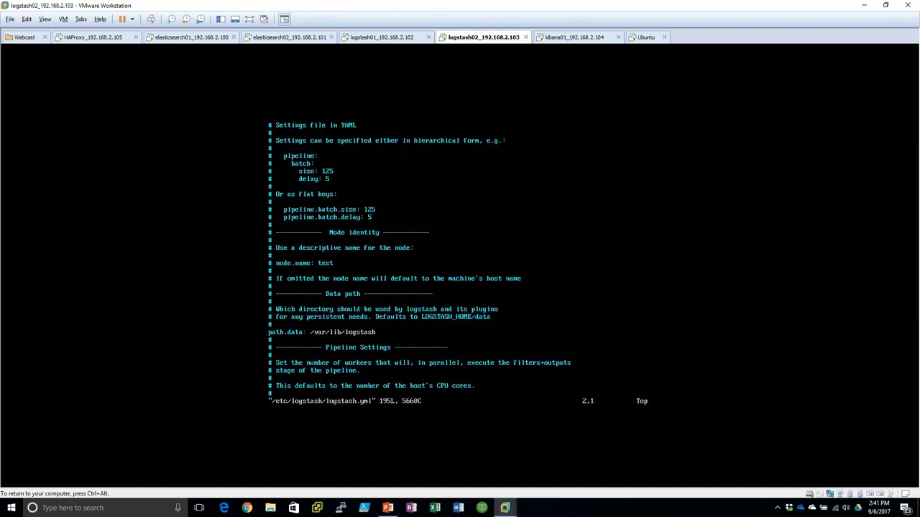
key(Down)
key(Down)
key(Down)
key(Down)
key(Down)
key(Down)
key(Down)
key(Down)
key(Down)
key(Down)
key(Down)
key(Down)
key(Down)
key(Down)
key(Down)
key(Down)
key(Down)
key(x)
key(x)
key(a)
key(BackSpace)
key(BackSpace)
key(BackSpace)
key(BackSpace)
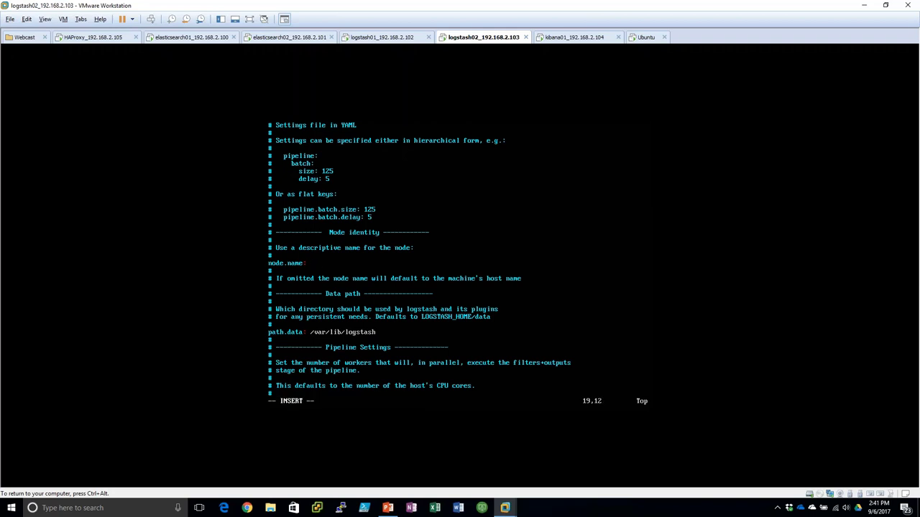
text(logstash02)
- Paste the x-pack monitoring settings (192.168.2.100, 192.168.2.101:9200) at the file's end and save
key(ctrl+End)
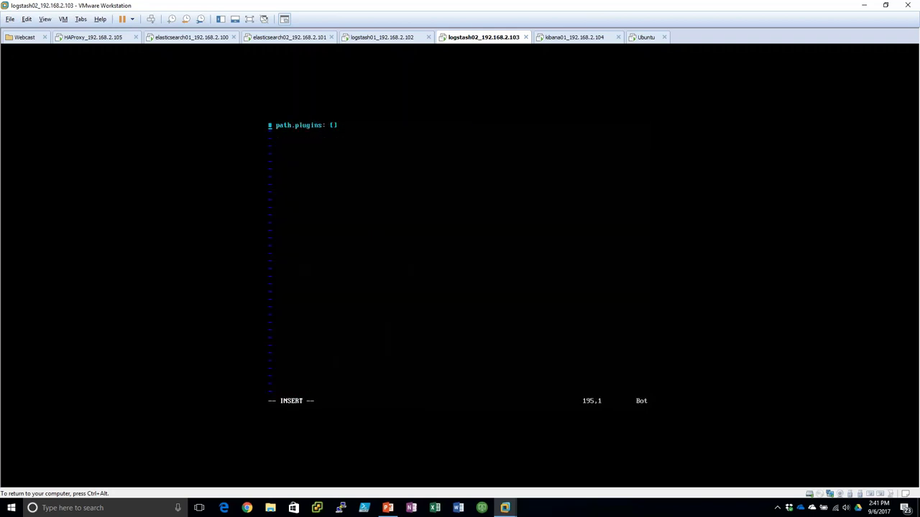
text([])
key(Return)
key(ctrl+alt)
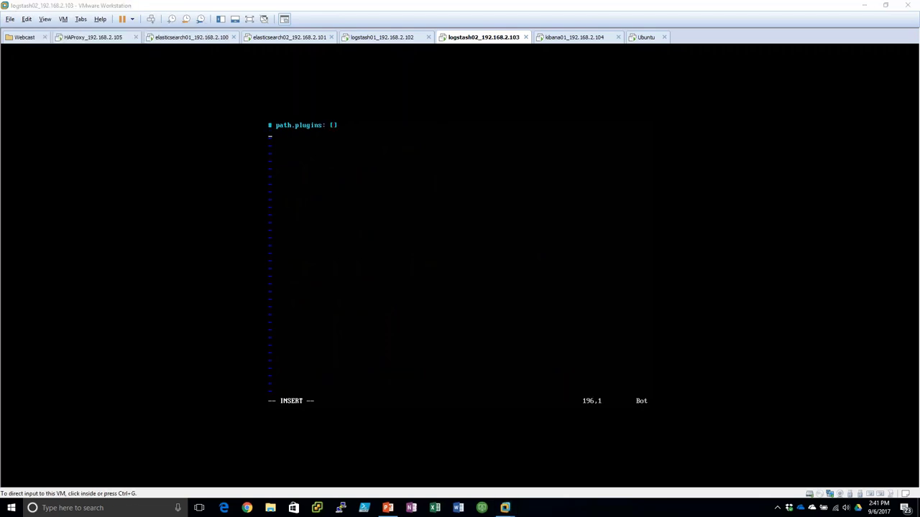
click(578, 19)
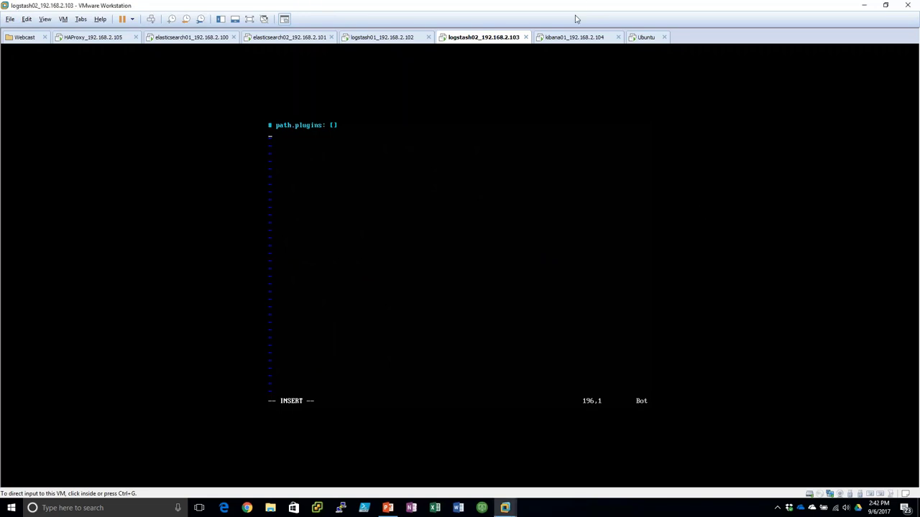
text(xpack.monitoring.enabled: true  xpack.montioring.elasticsearch.url: [ "http://192.168.2.100:9200", "http://192.168.2.101:9200" ])
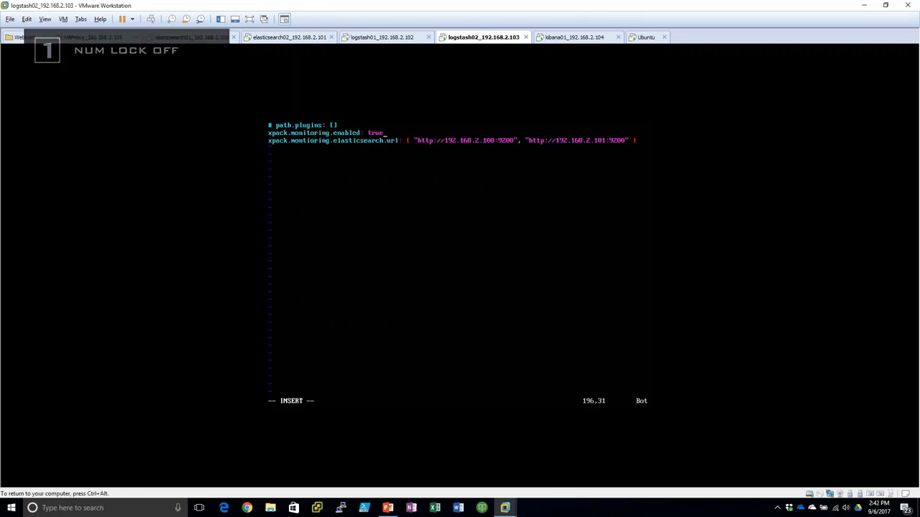
key(Escape)
text(:wq)
key(Return)
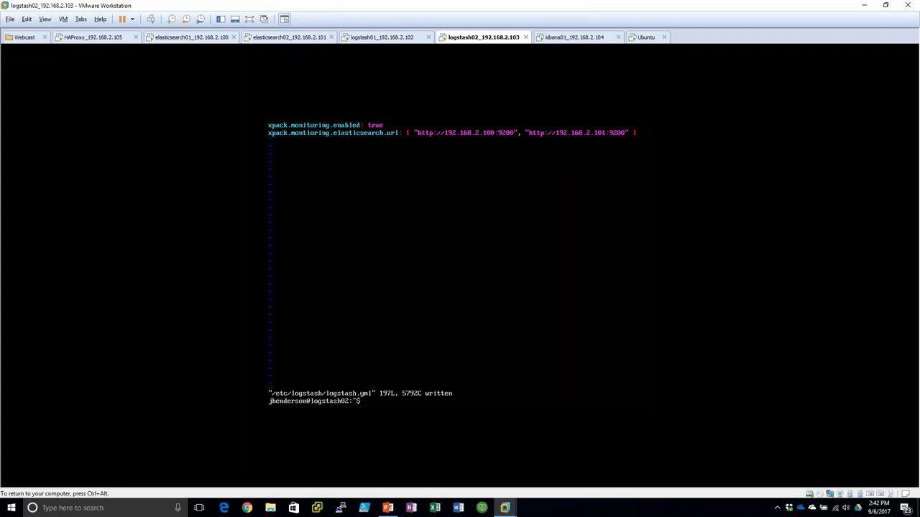
key(ctrl+alt)
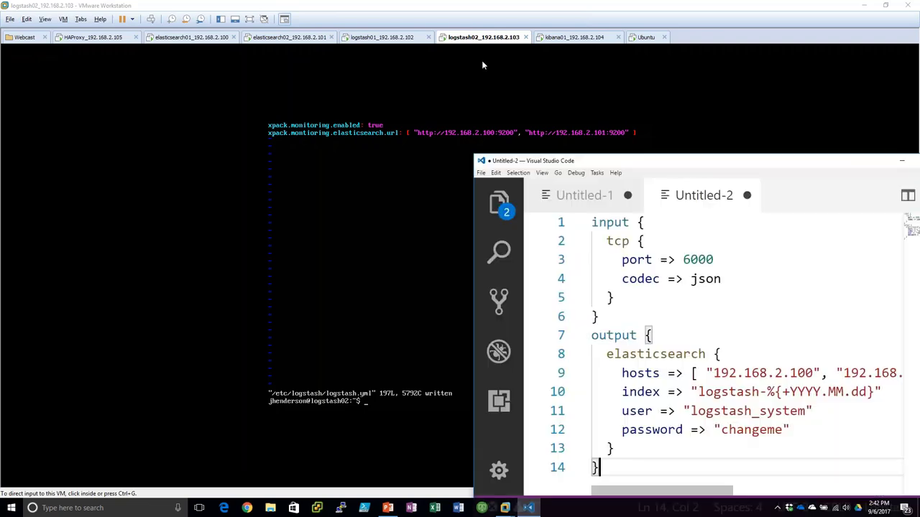
- Review the VS Code pipeline (tcp port 6000, json codec, Elasticsearch hosts), select it all, return to logstash01
key(super+Up)
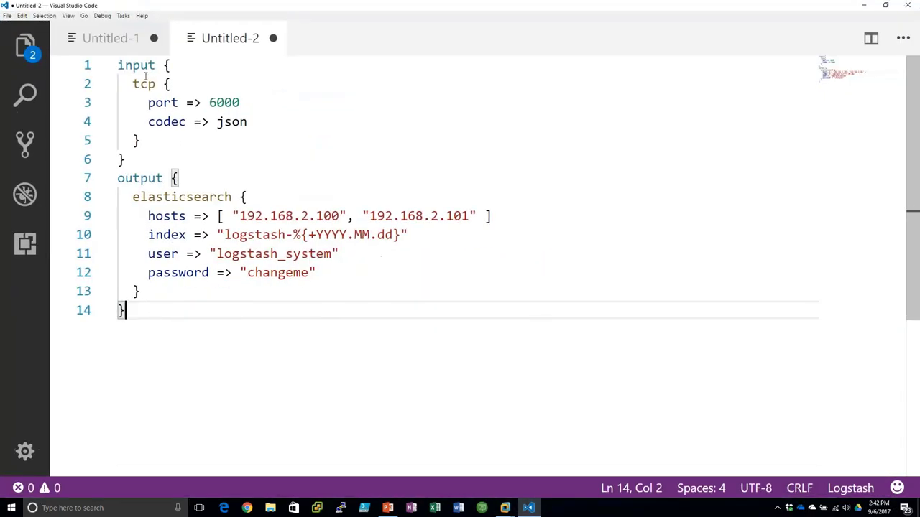
double_click(222, 102)
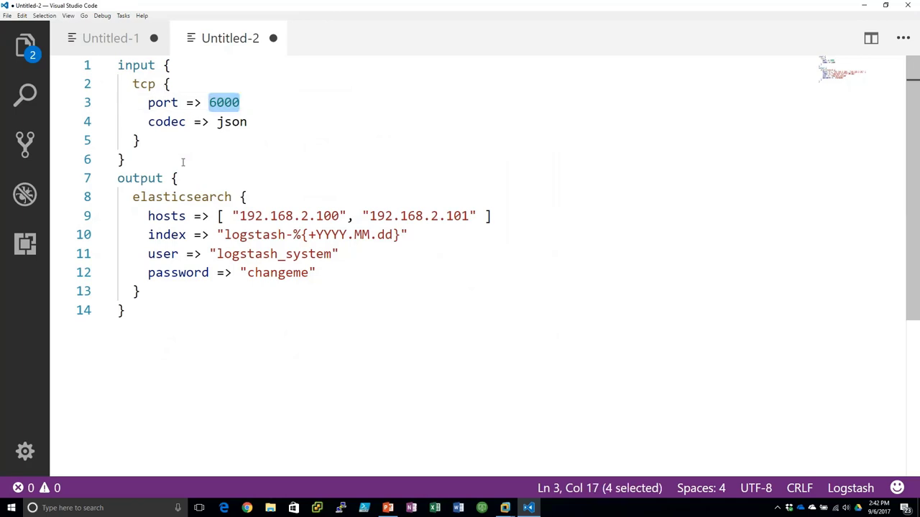
click(233, 123)
double_click(233, 122)
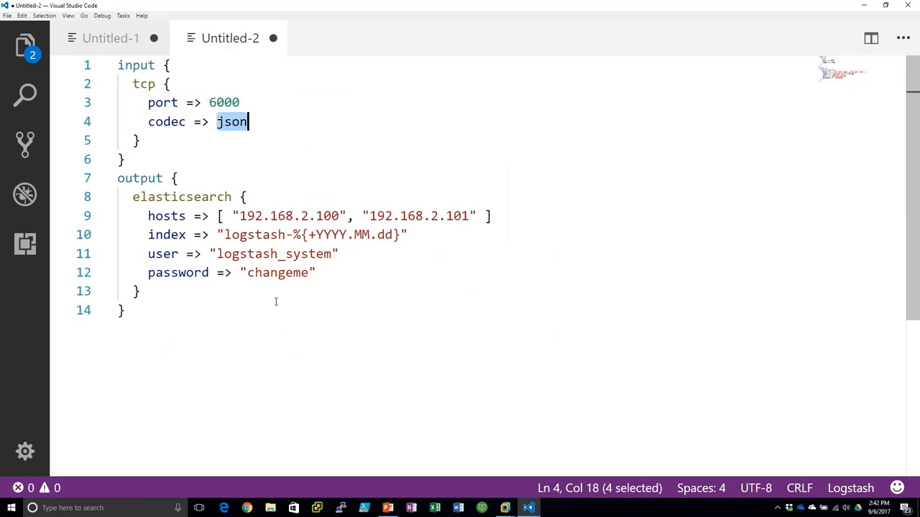
click(233, 215)
drag(232, 215, 475, 216)
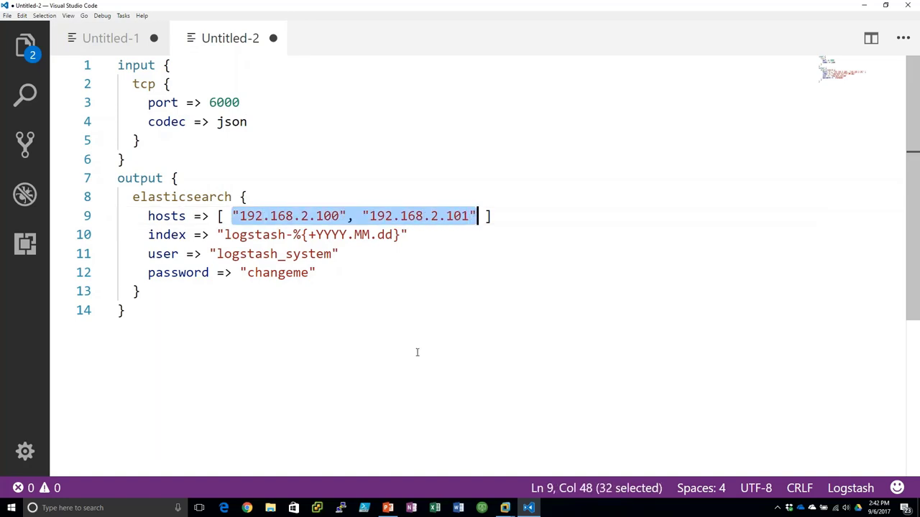
click(261, 344)
key(ctrl+a)
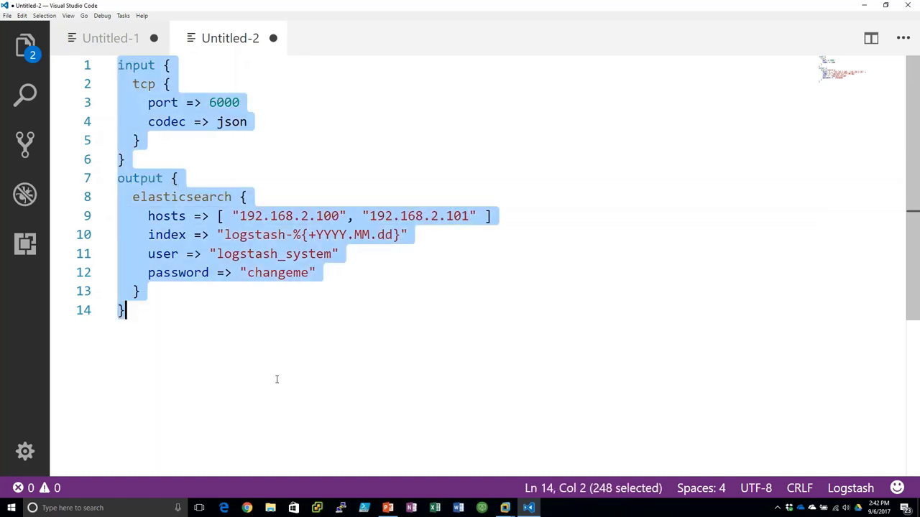
mouse_move(505, 508)
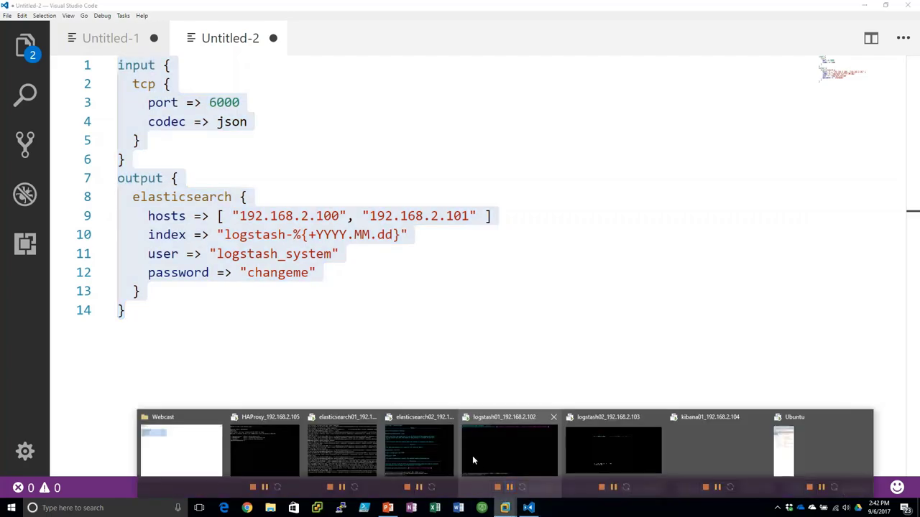
click(497, 449)
- Create /etc/logstash/conf.d/sample.conf on logstash01 with the pasted pipeline config and save it
click(413, 219)
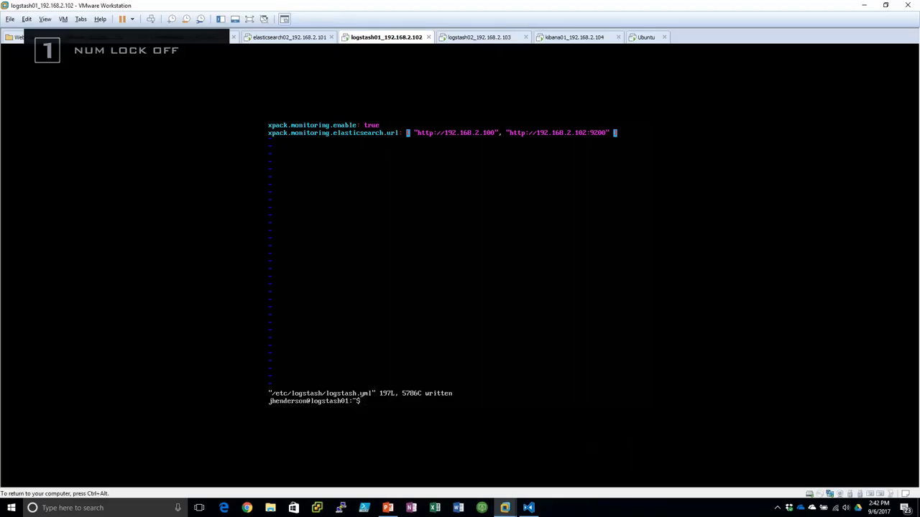
text(sudo vi /etc/)
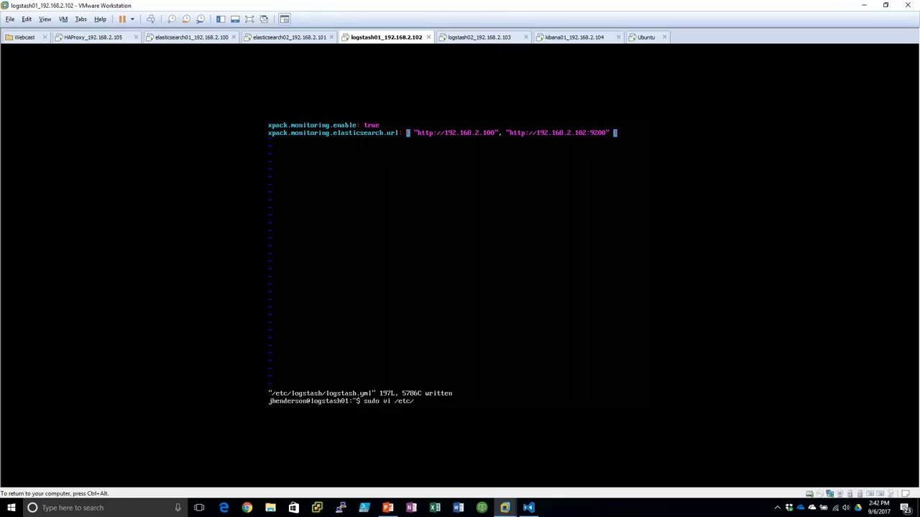
text(logstash/conf.d/sample.conf)
key(Return)
key(i)
key(Num_Lock)
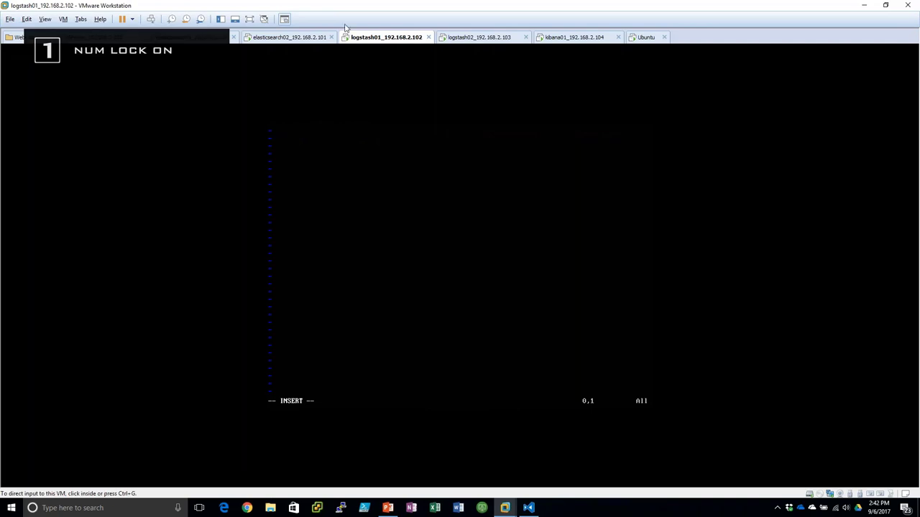
key(Escape)
text(:wq)
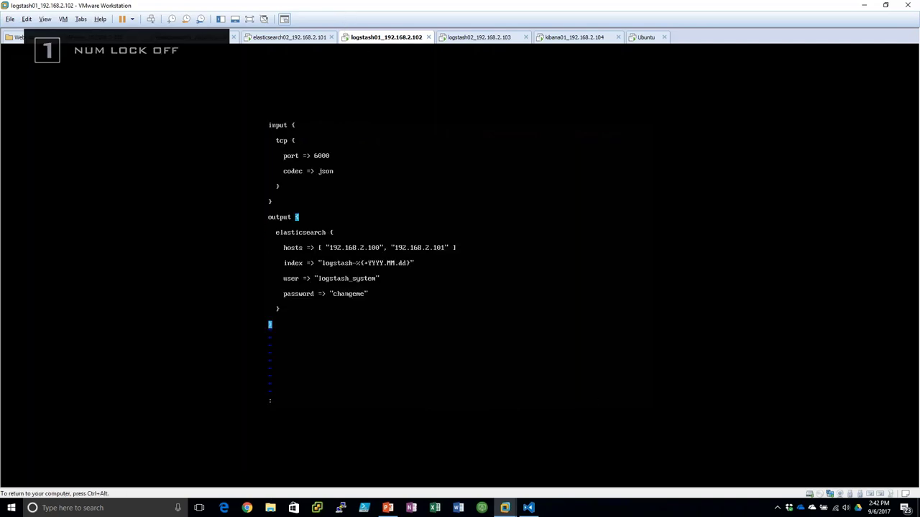
key(Return)
- Start the logstash service on logstash01 with sudo service logstash start
text(serv)
key(BackSpace)
key(BackSpace)
key(BackSpace)
text(ud)
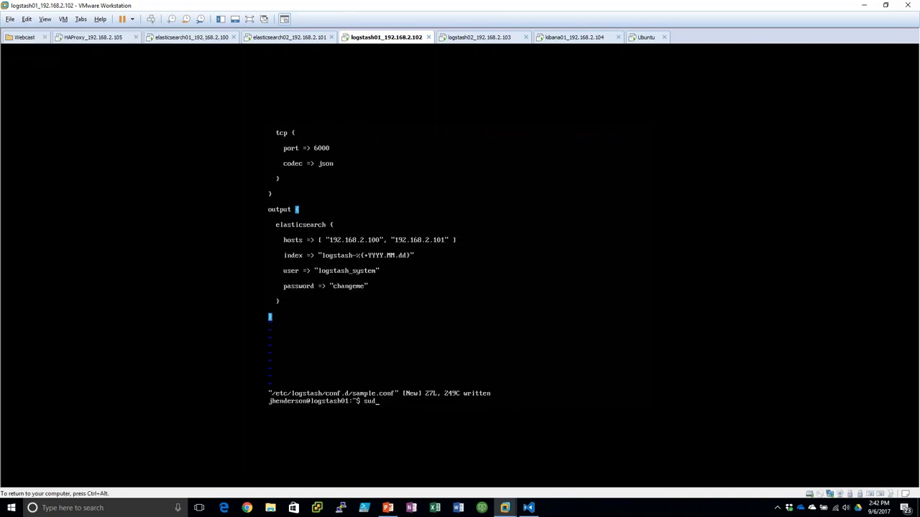
text(o service logstash start)
key(Return)
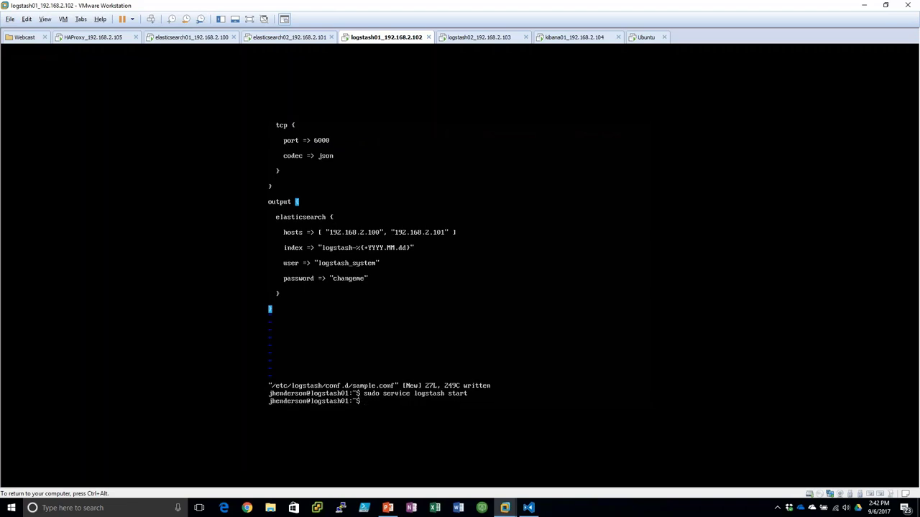
key(ctrl+Tab)
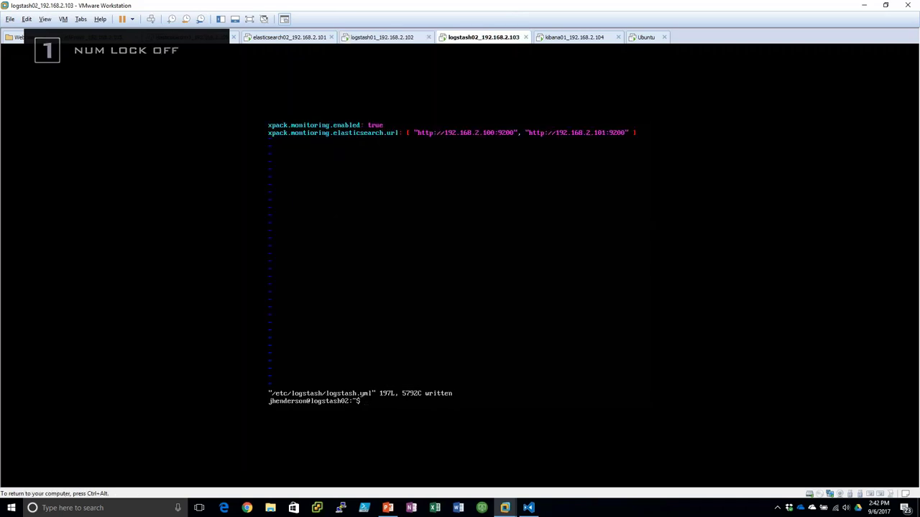
- Create /etc/logstash/conf.d/example.conf on logstash02 with the tcp 6000 json-to-Elasticsearch pipeline and save
text(sudo vi /etc/logstash/con)
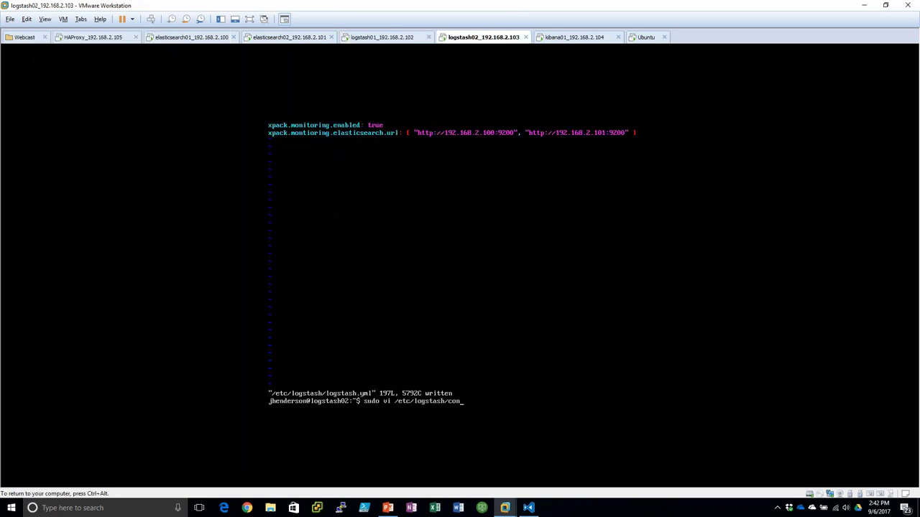
key(Tab)
text(example.conf)
key(Return)
text(i)
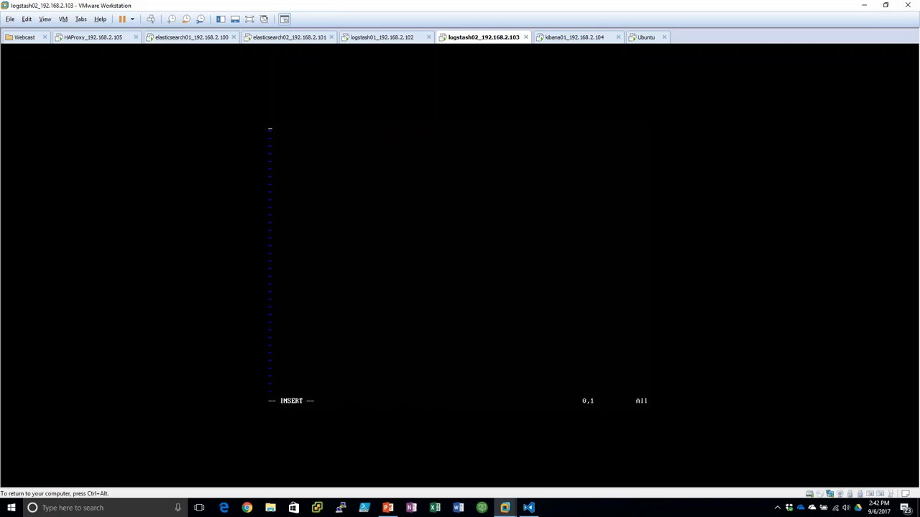
text(input {    tcp {      port => 6000      codec => json    }  }  output {    elasticsearch {      hosts => [ "192.168.2.100", "192.168.2.101" ]      index => "logstash-%{+YYYY.MM.dd}"      user => "logstash_system"      password => "changeme"    }  })
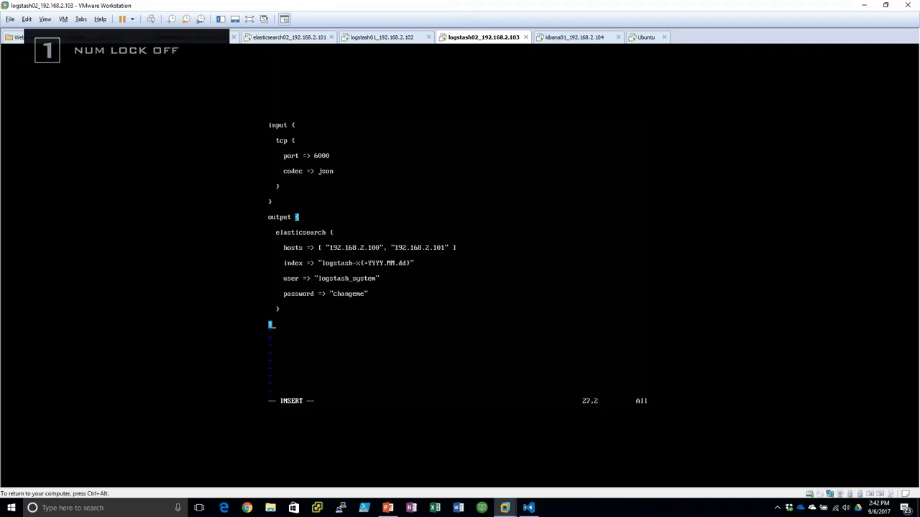
key(Escape)
key(q)
key(colon)
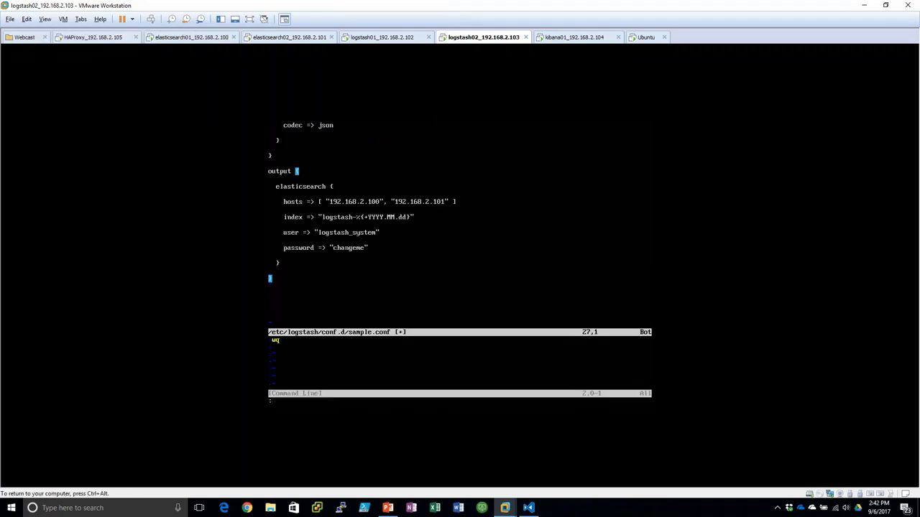
key(ctrl+c)
key(ctrl+c)
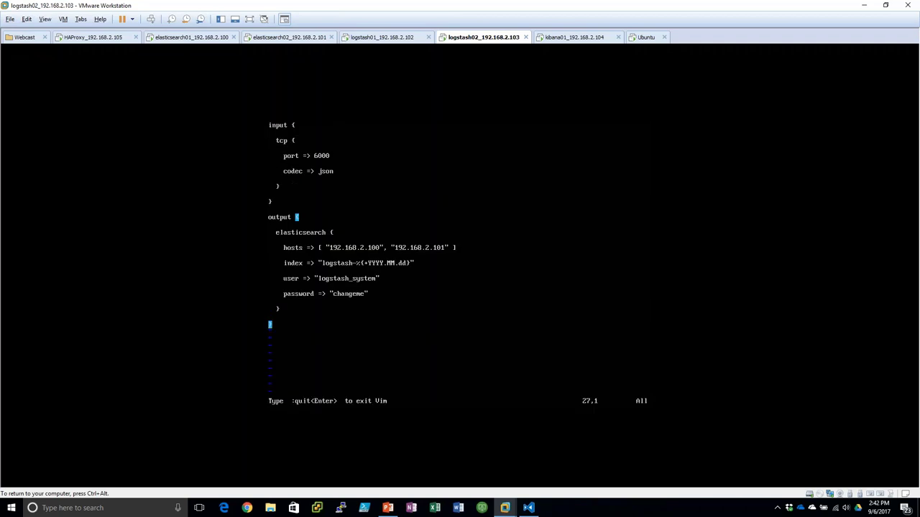
text(:wq)
key(Return)
- Run sudo service logstash start on logstash02, then bring up the kibana01 console
text(sudo l)
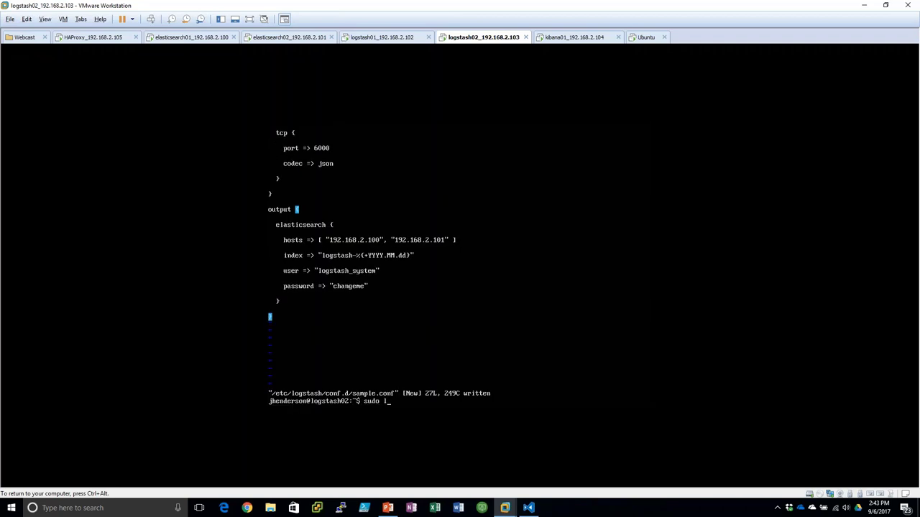
text(ogsta)
key(BackSpace)
key(BackSpace)
key(BackSpace)
text(service logstash star)
key(Return)
key(ctrl+alt)
key(ctrl+Tab)
key(ctrl+g)
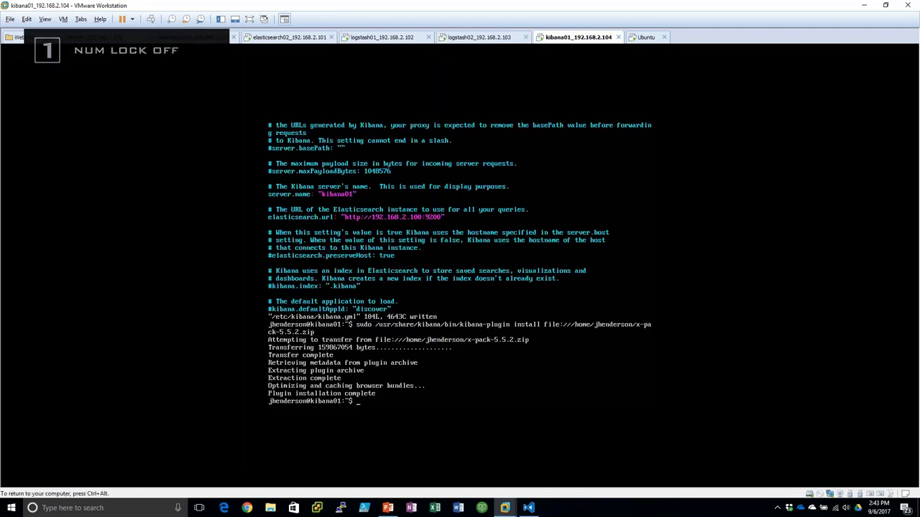
- Start the Kibana service on kibana01 with sudo service kibana start
text(sudo service k)
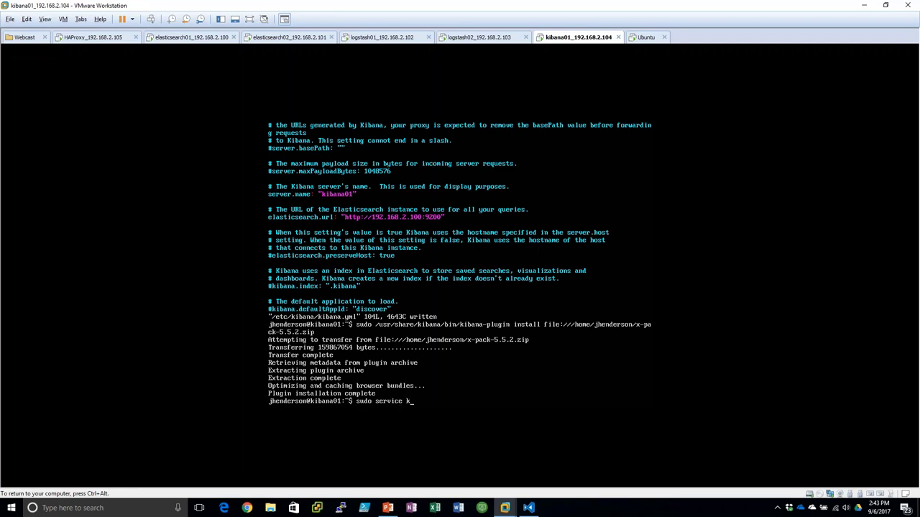
text(ibana start)
key(Return)
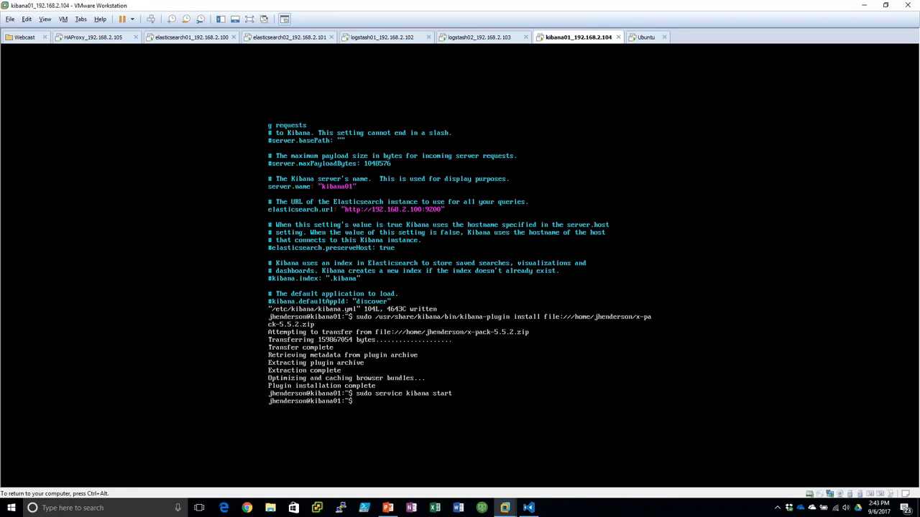
key(ctrl+alt)
- In Firefox, point the address to 192.168.2.104:5601 and retry the connection
click(646, 36)
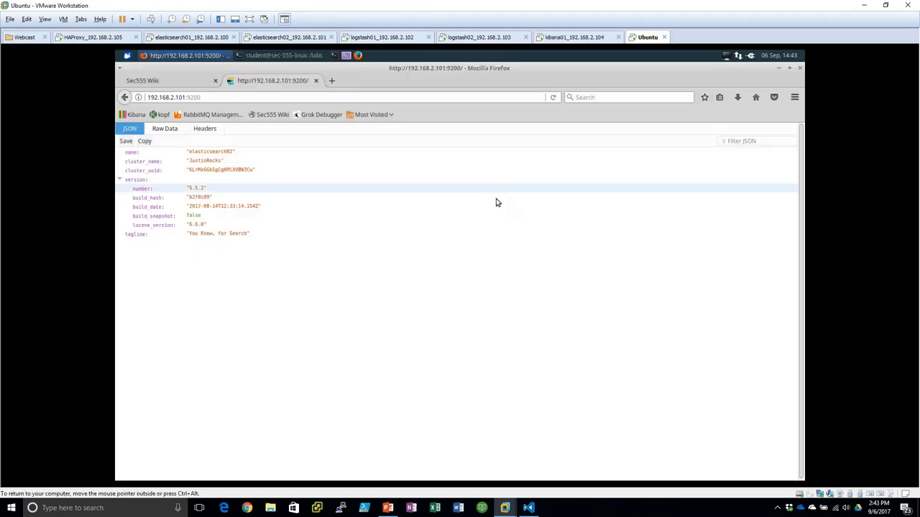
double_click(186, 99)
key(shift+Home)
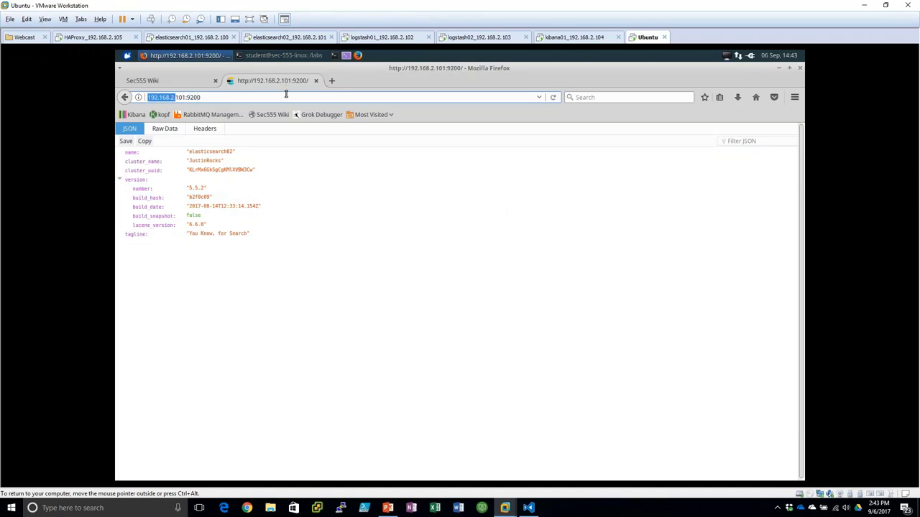
key(Right)
key(shift+End)
text(104)
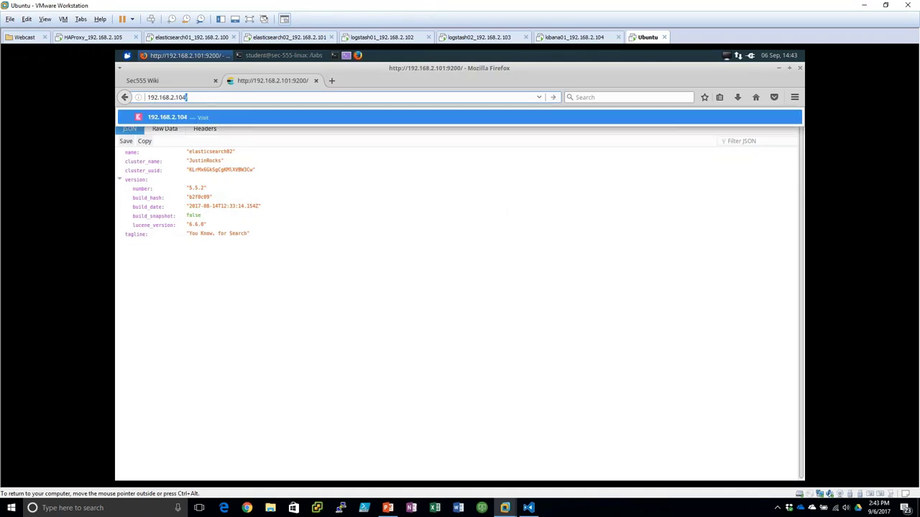
text(:5601)
key(Return)
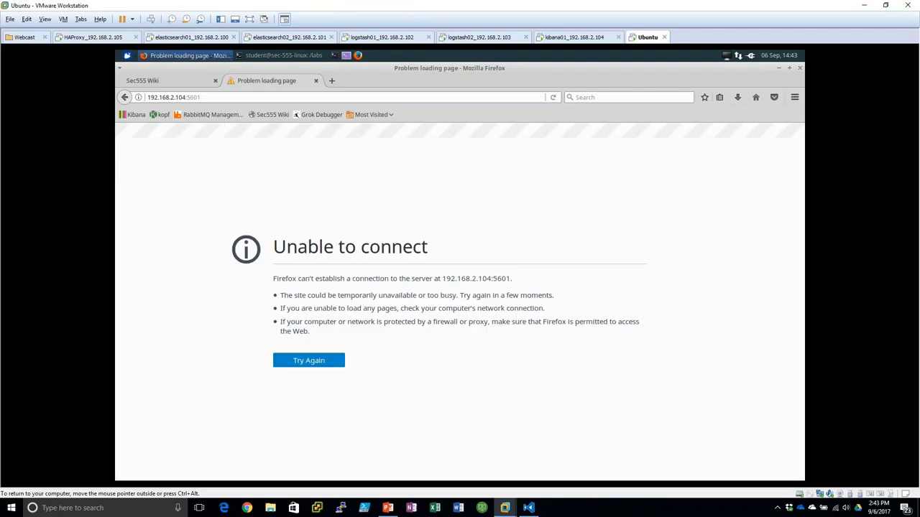
click(322, 363)
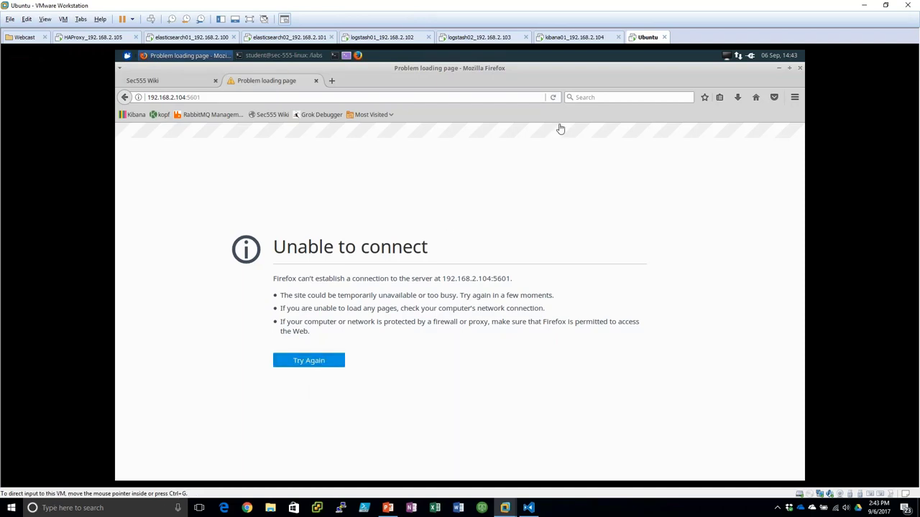
- Check the Kibana service status on kibana01 with sudo service kibana status
click(574, 37)
key(Up)
key(BackSpace)
key(BackSpace)
text(tus)
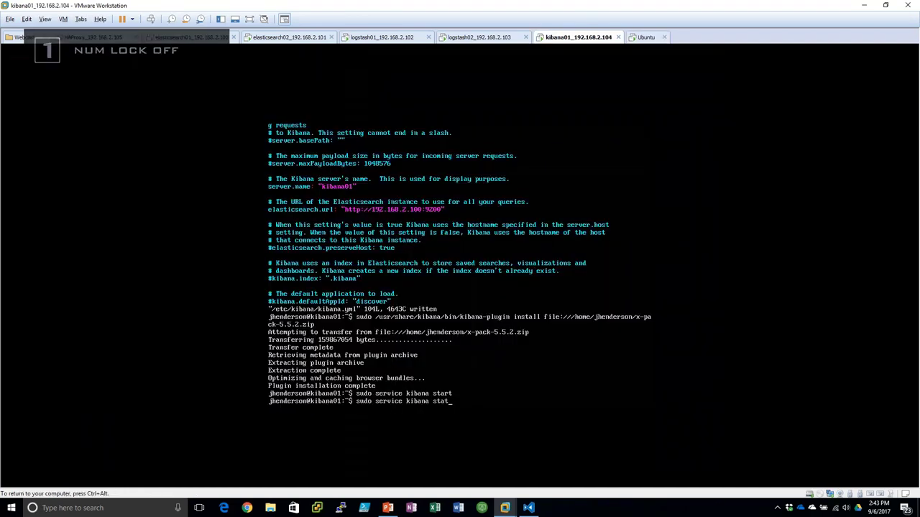
key(Return)
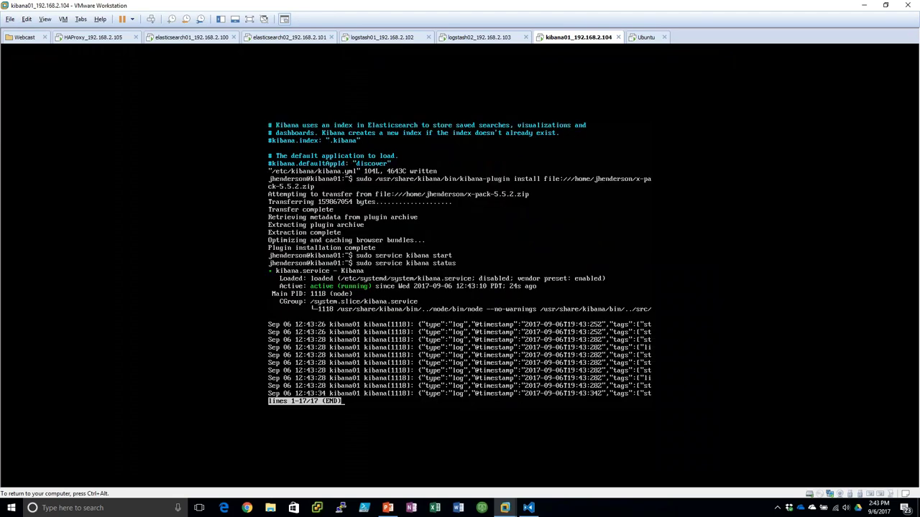
- Reload the Kibana address 192.168.2.104:5601 in Firefox
key(Num_Lock)
key(ctrl+Tab)
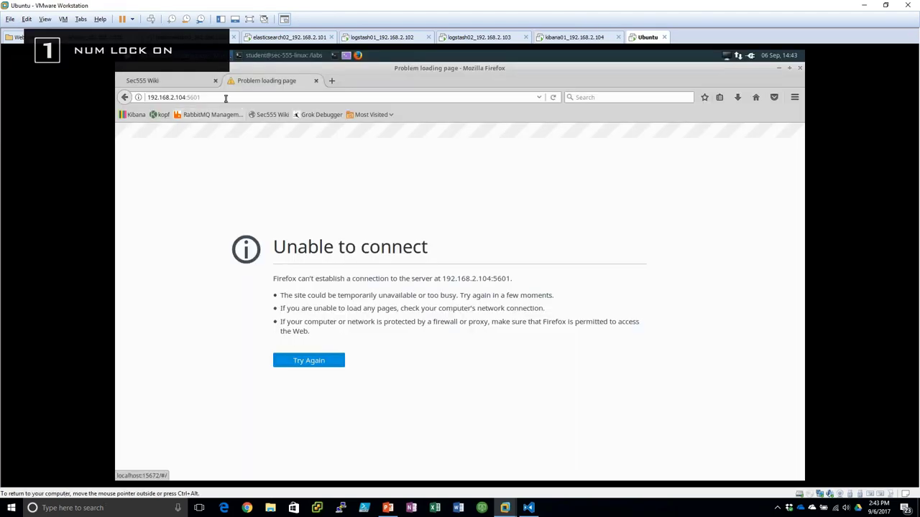
click(226, 98)
key(Return)
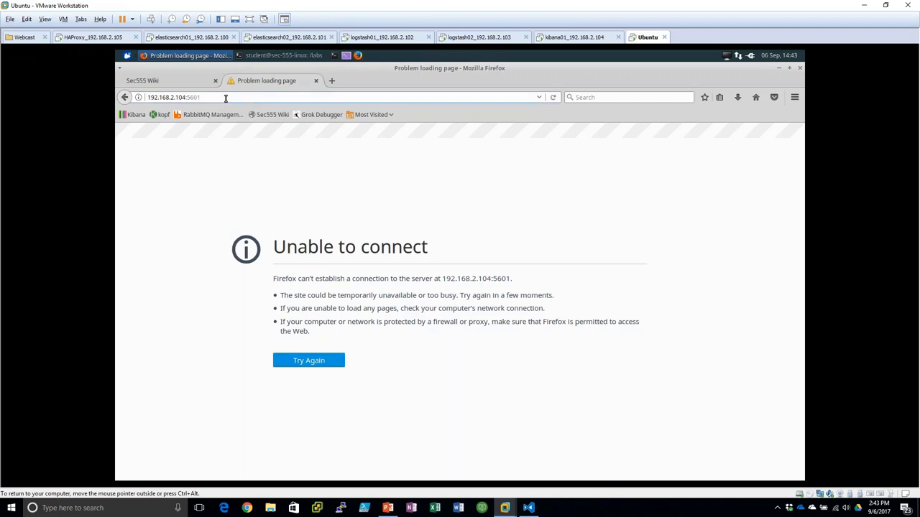
click(226, 97)
key(Return)
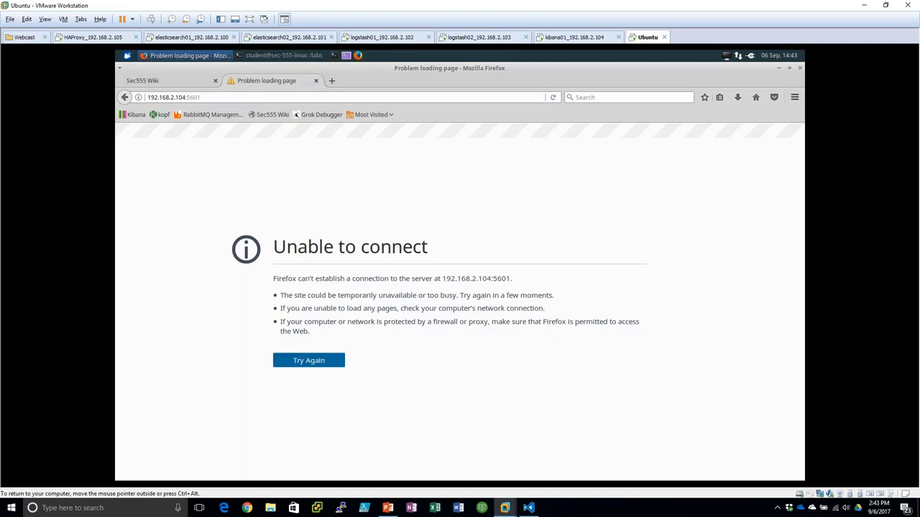
- Recheck the Kibana service status on kibana01 a couple more times
click(574, 37)
key(q)
key(Up)
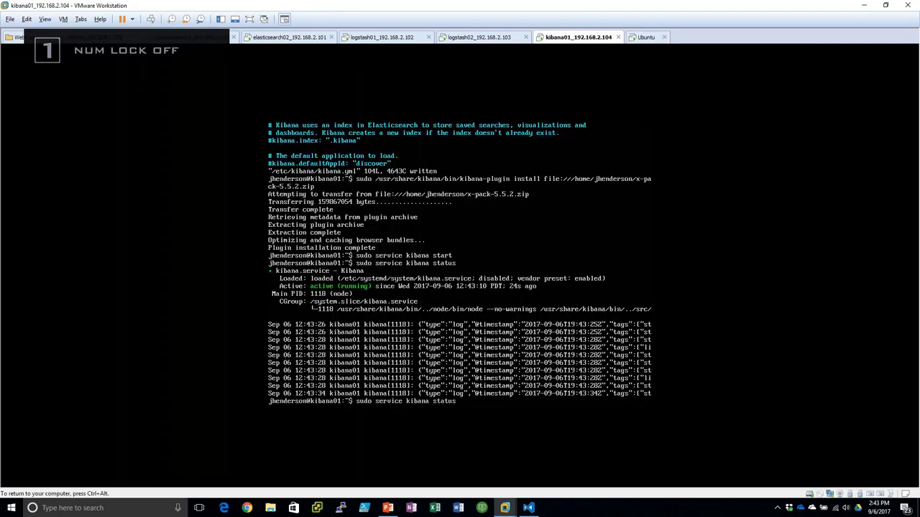
key(Return)
key(q)
key(Up)
key(Return)
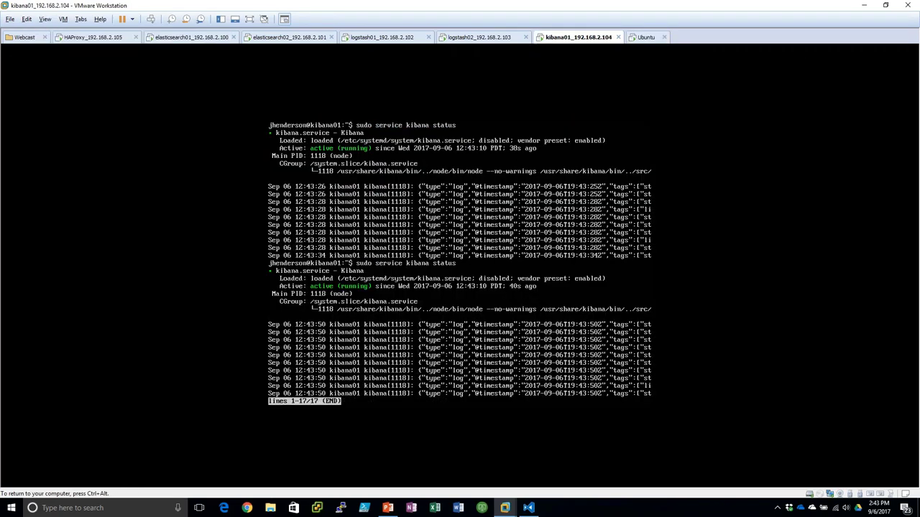
- Run ifconfig, the status check again, and netstat -nat | grep 5601 to confirm port 5601 listening
text(qifconfig)
key(Return)
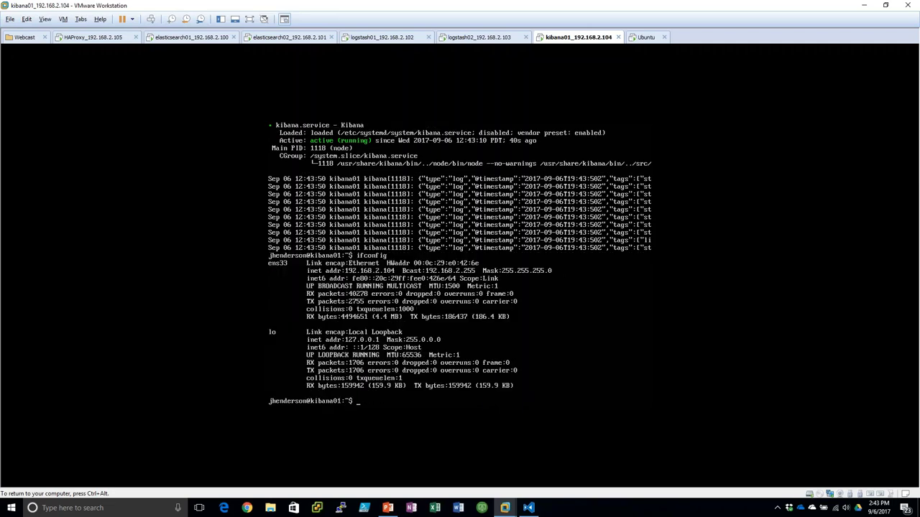
key(Up)
key(Up)
key(Return)
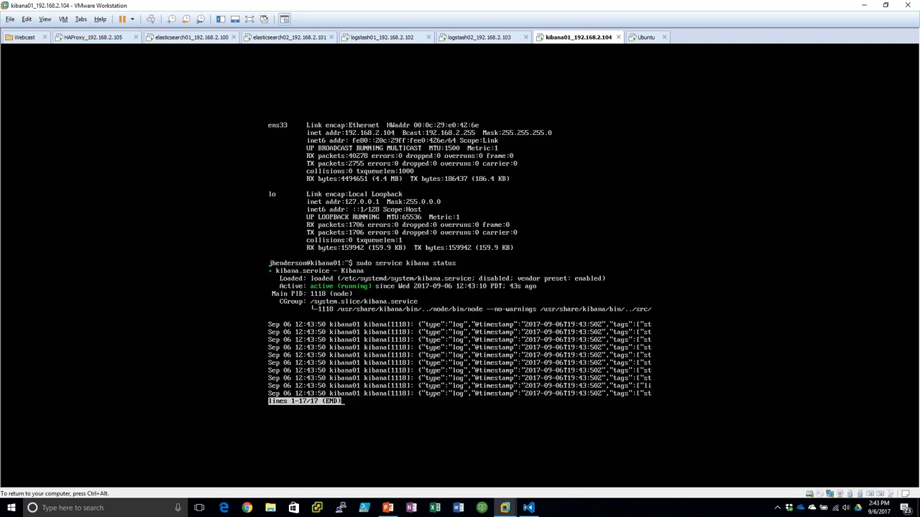
text(qnetstat -nat )
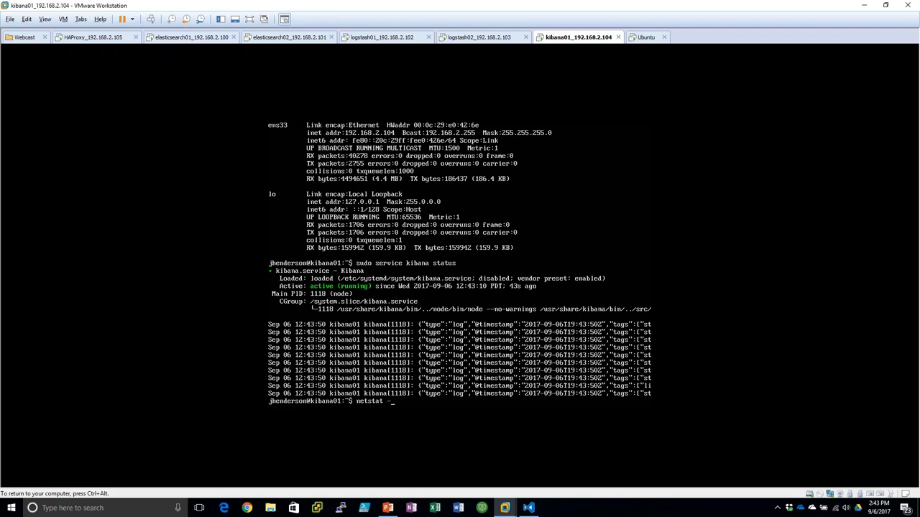
text(| grep 5601)
key(Return)
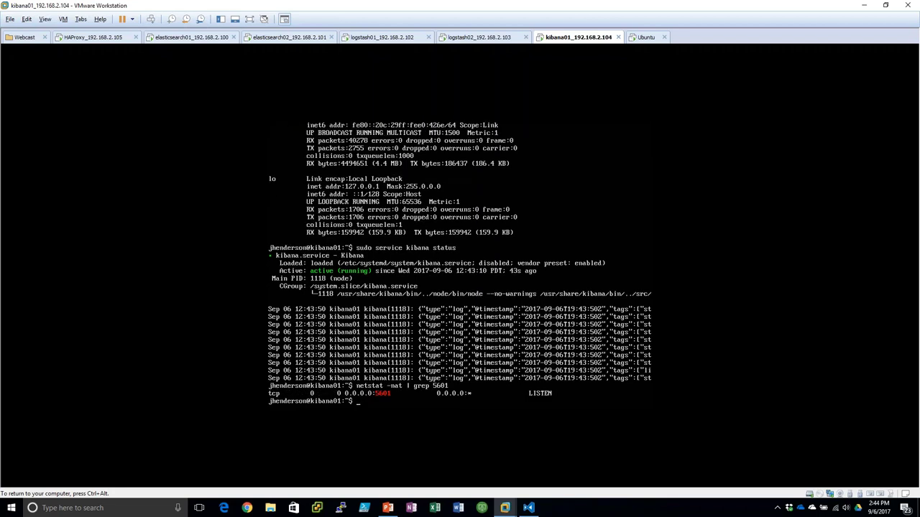
- Log in to Kibana at 192.168.2.104:5601 as elastic, decline saving the password, and dismiss the X-Pack banner
click(647, 37)
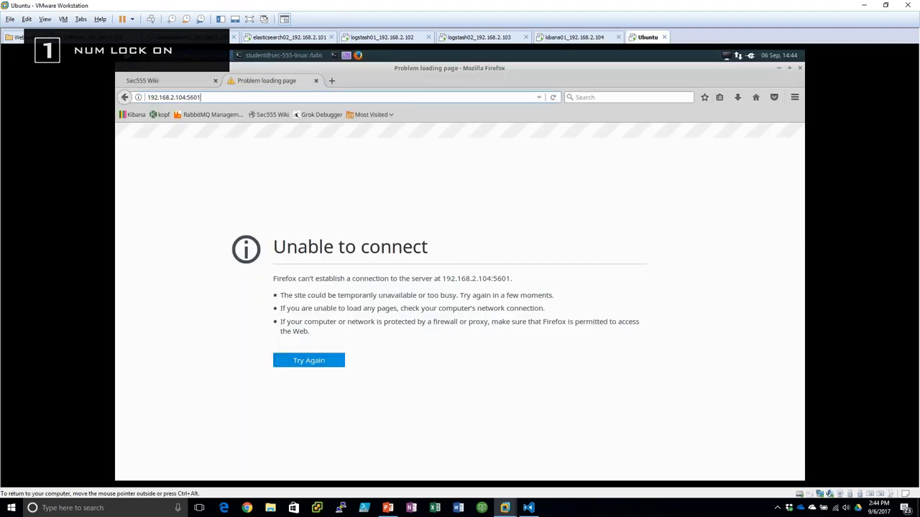
key(Return)
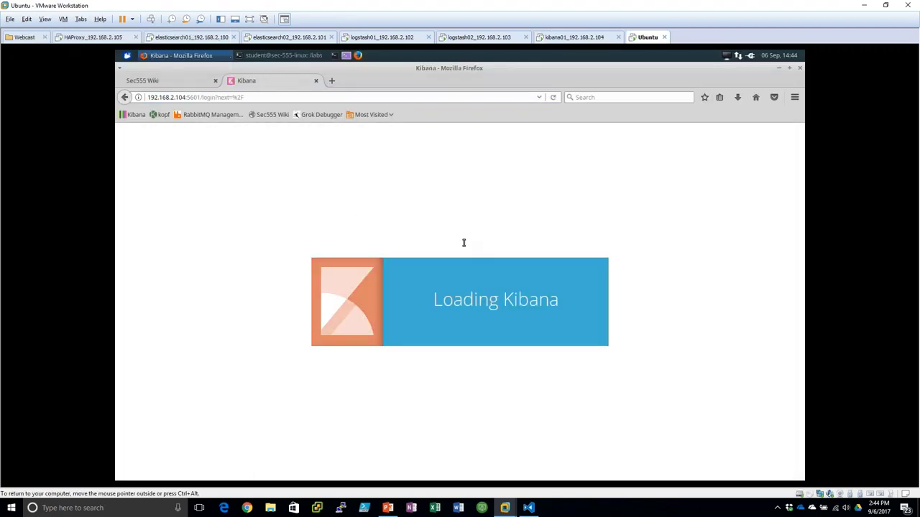
text(e)
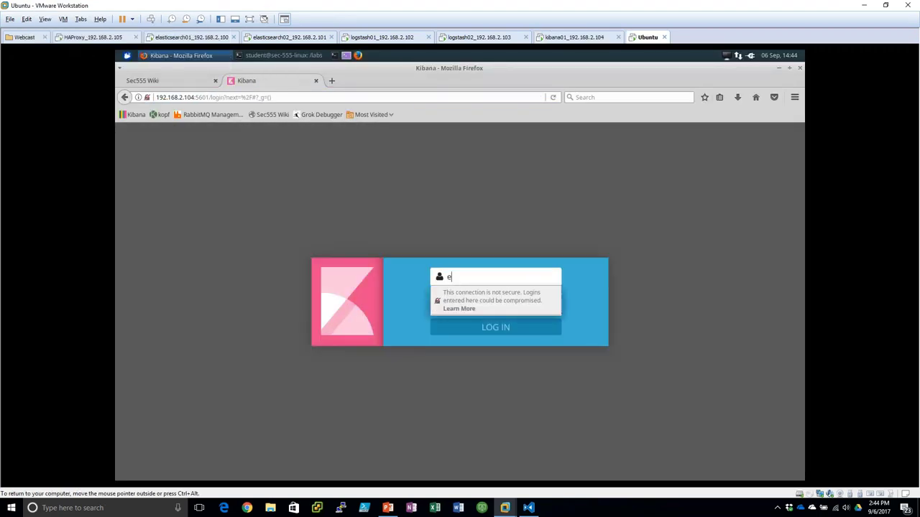
text(lastic)
key(Tab)
text(changeme)
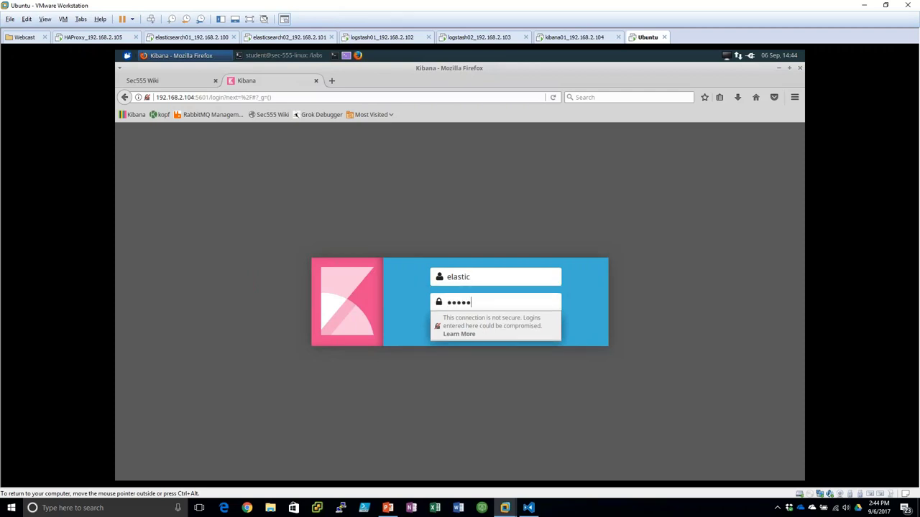
key(Return)
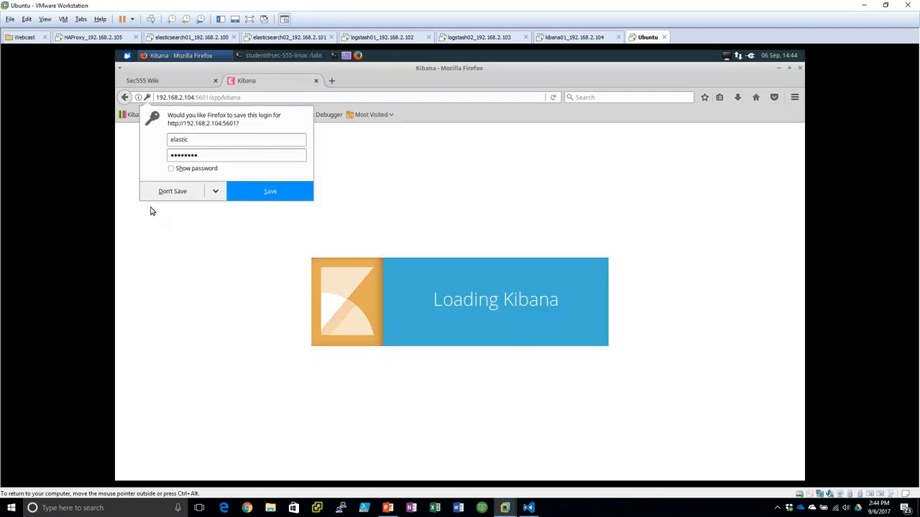
click(173, 191)
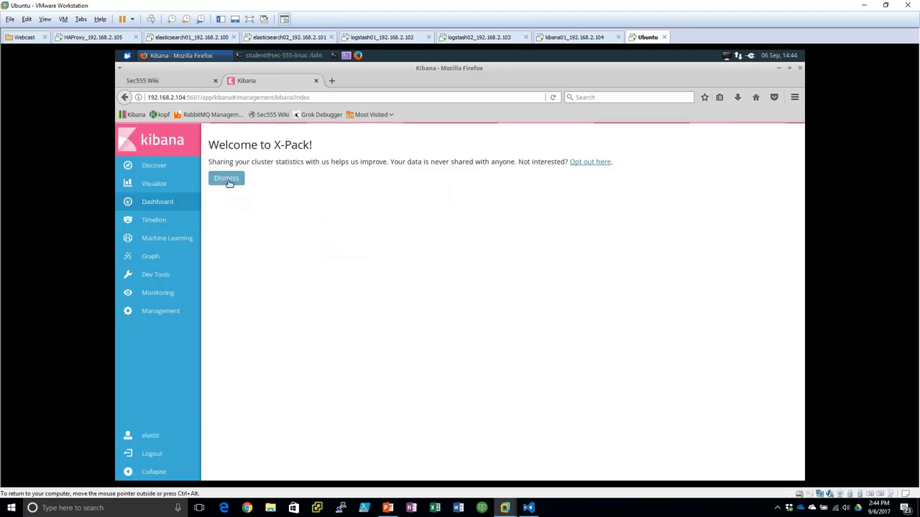
click(227, 179)
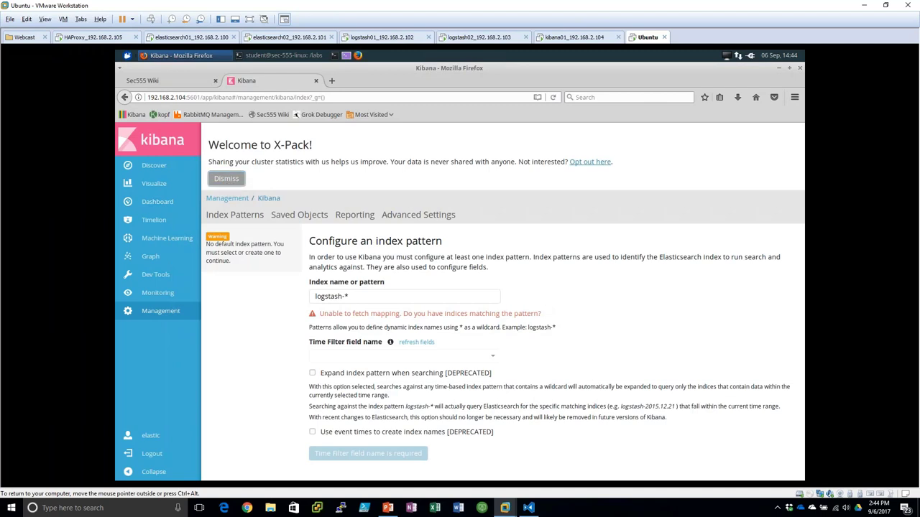
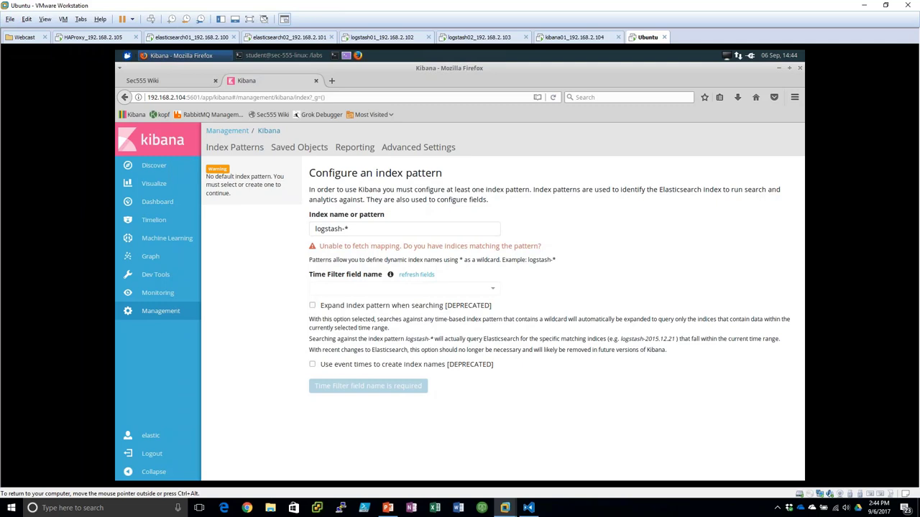
- In the terminal, change into the bootcamp/day5 lab folder
click(285, 56)
text(cd bot)
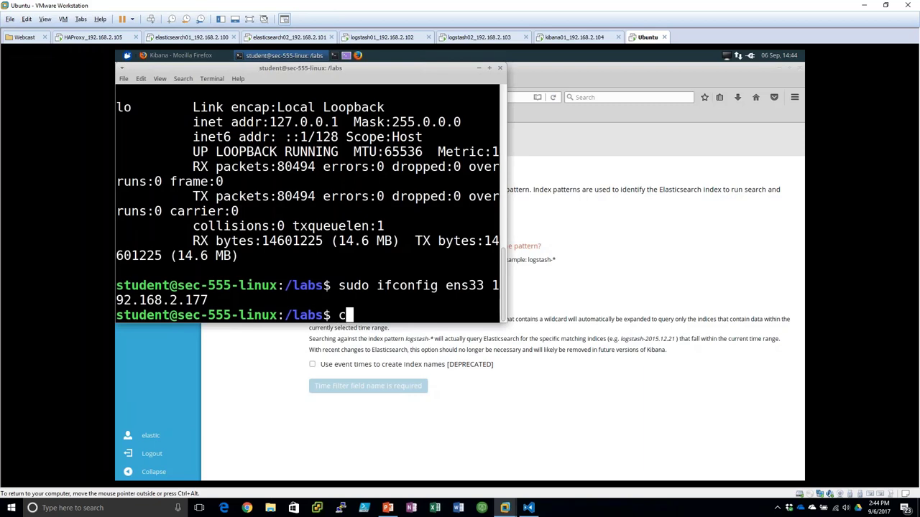
key(BackSpace)
key(BackSpace)
text(oot)
key(Tab)
text(day5/)
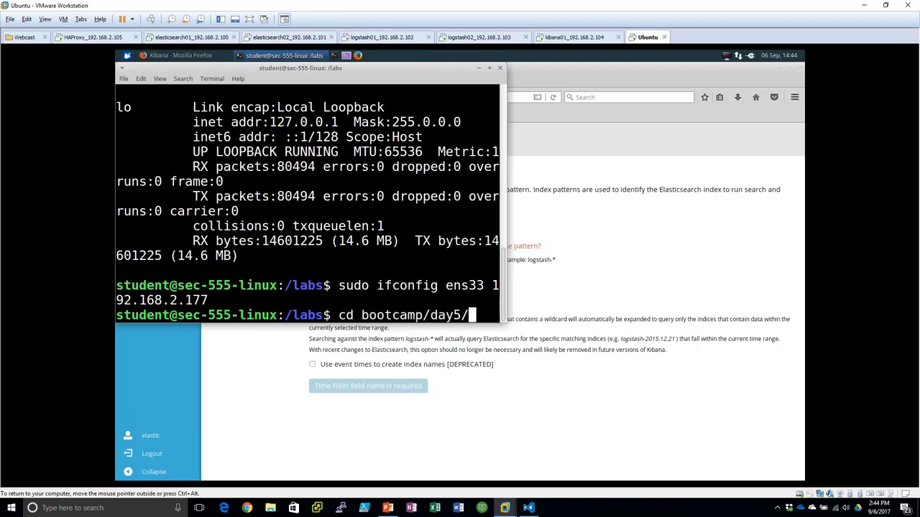
key(Return)
- List day5 and rerun the loop sending suricata_flow_eve.json to 192.168.2.105 port 6000
text(ls)
key(Return)
key(Up)
key(Up)
key(Up)
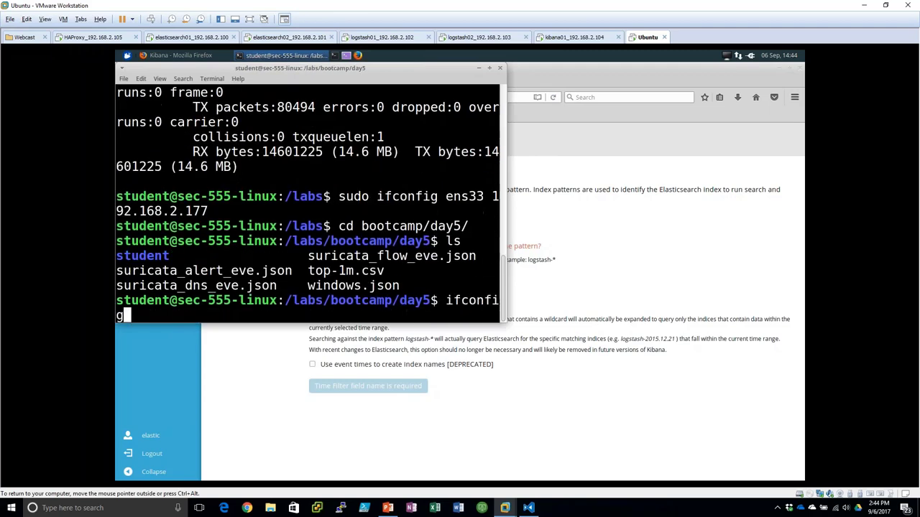
key(Up)
key(Up)
key(Up)
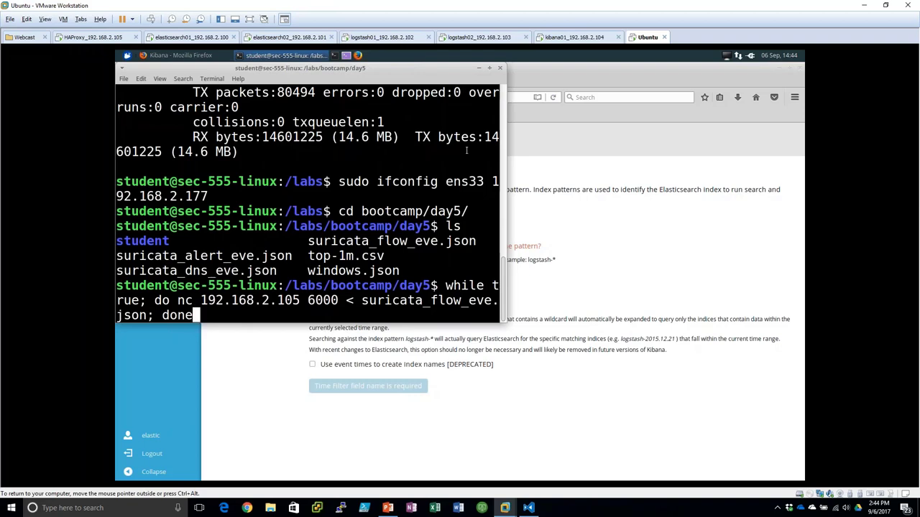
key(Return)
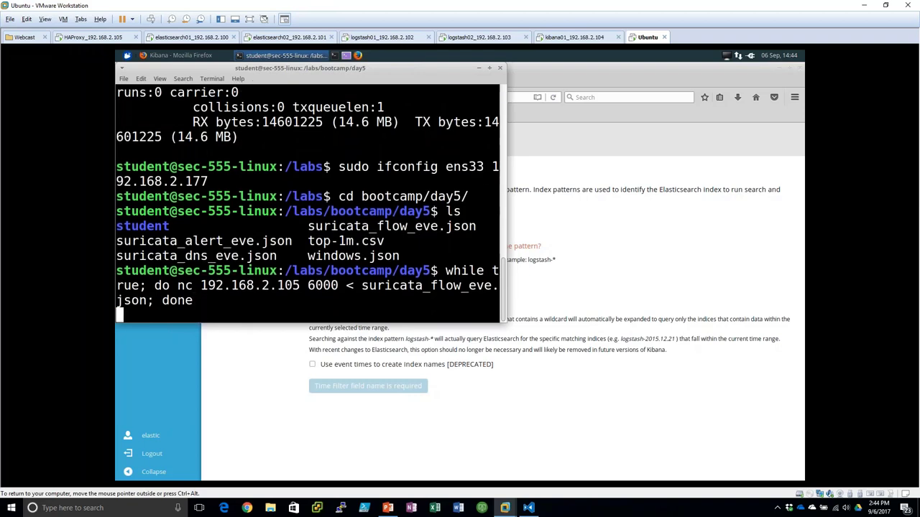
- Pass through the kibana01 console and return to the Kibana browser on Ubuntu
click(567, 37)
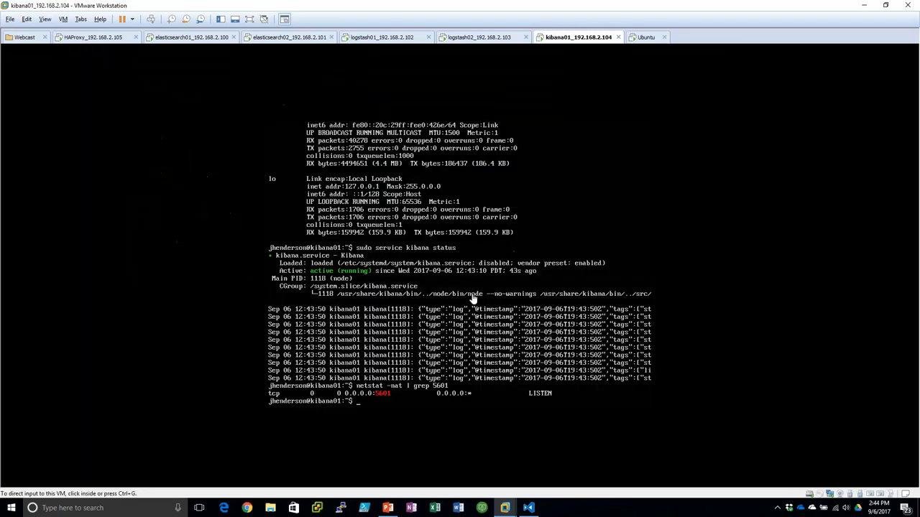
key(ctrl+Tab)
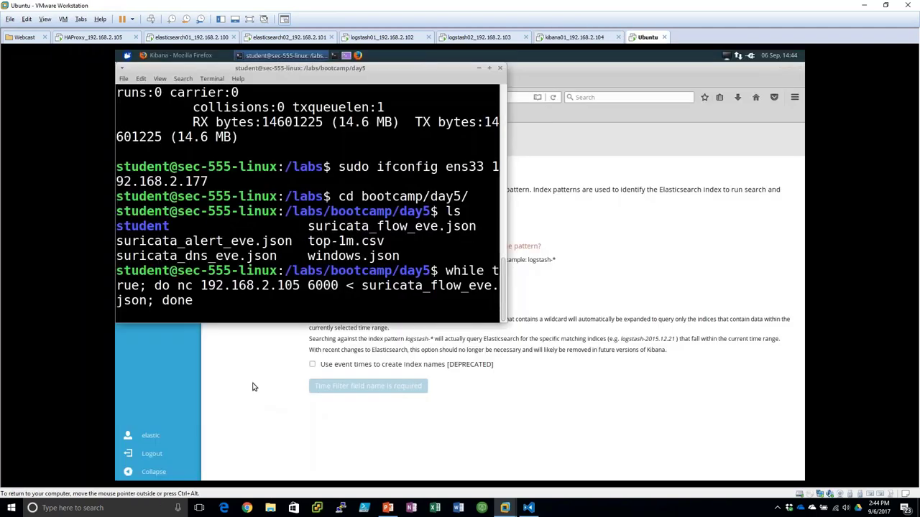
click(253, 386)
- Open Monitoring, reload it, and check cluster health and the Indices document count
click(152, 299)
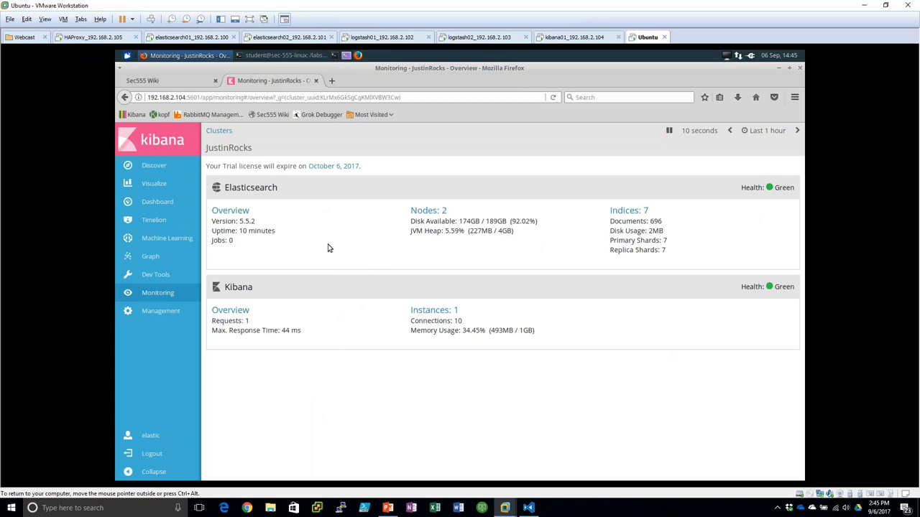
key(F5)
drag(657, 221, 610, 221)
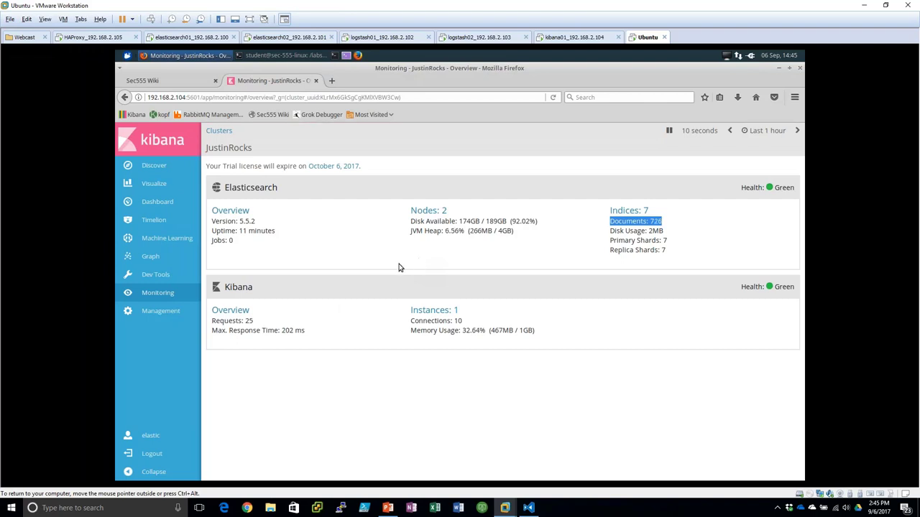
click(195, 293)
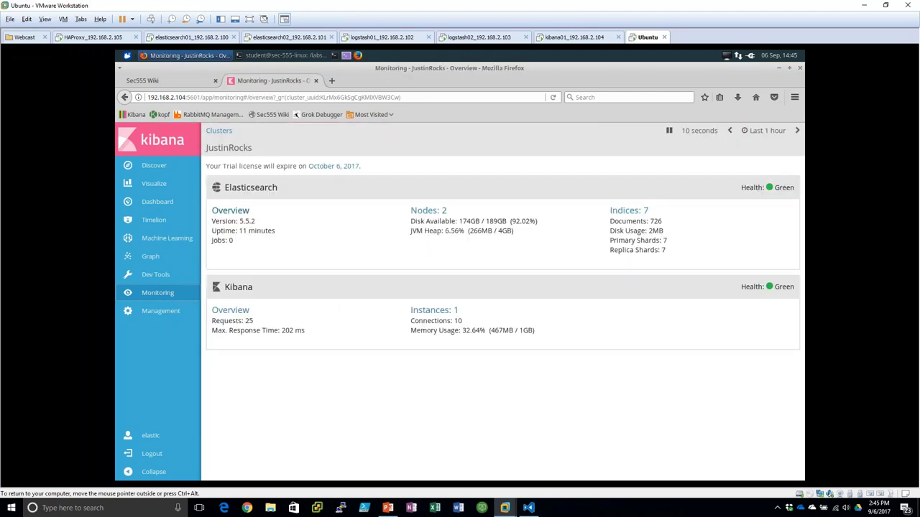
- Review the Elasticsearch cluster overview, then go to Management > Index Patterns
click(230, 211)
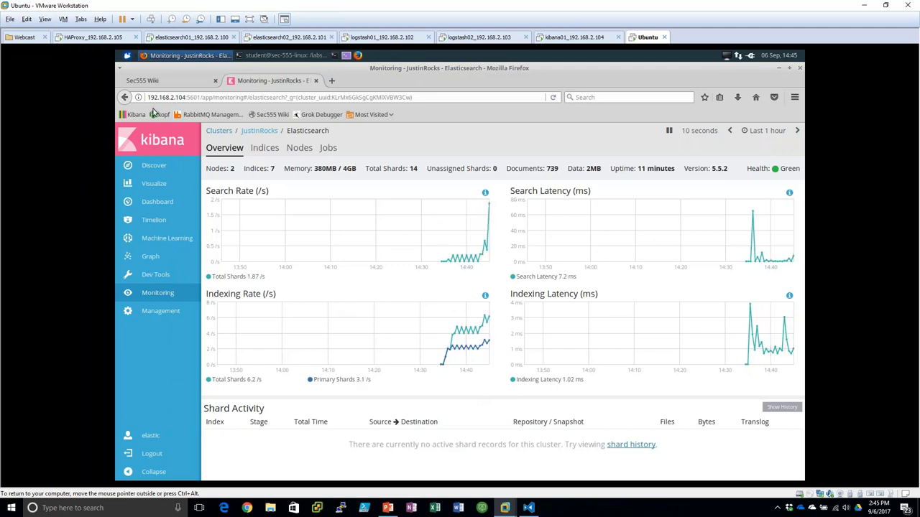
click(165, 312)
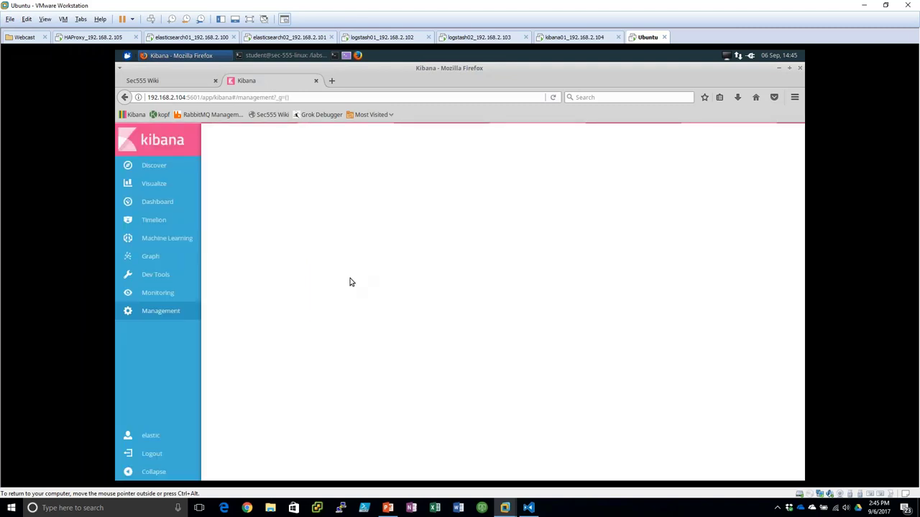
click(245, 342)
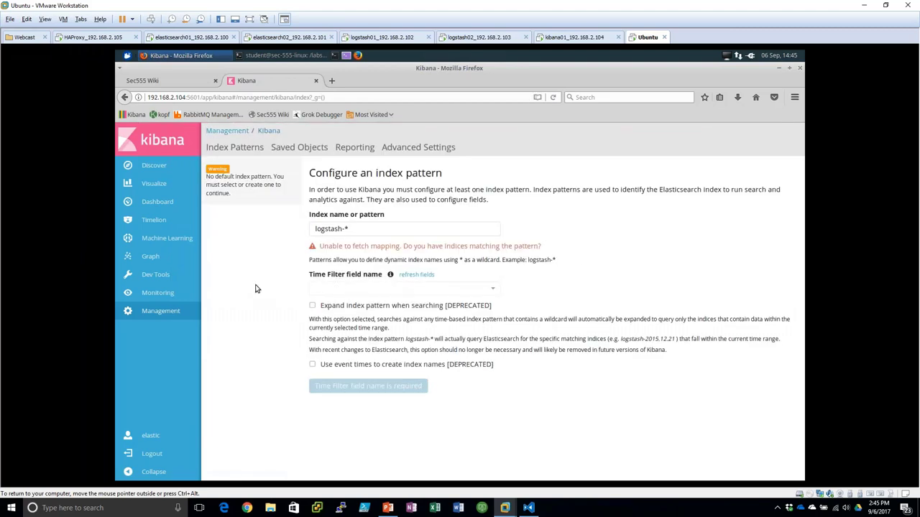
- On logstash01, change sample.conf's output user from logstash_system to elastic and save
click(381, 37)
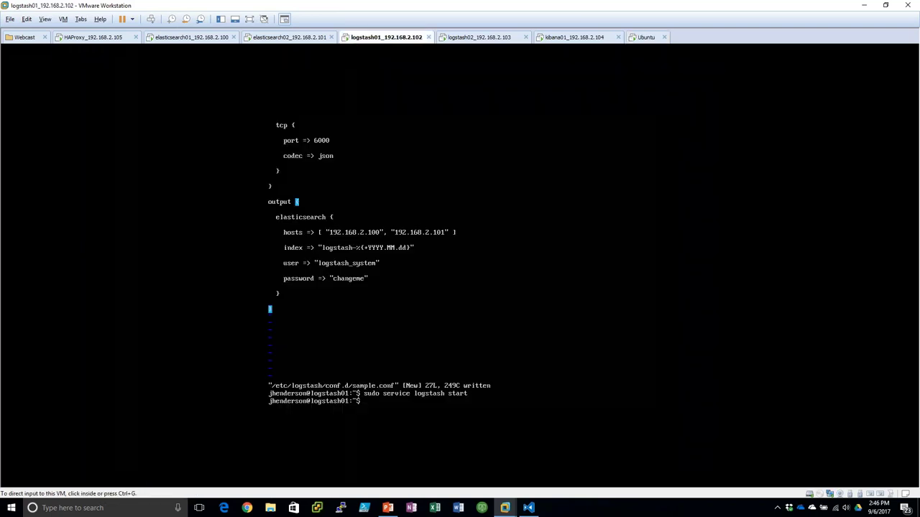
key(Up)
key(Up)
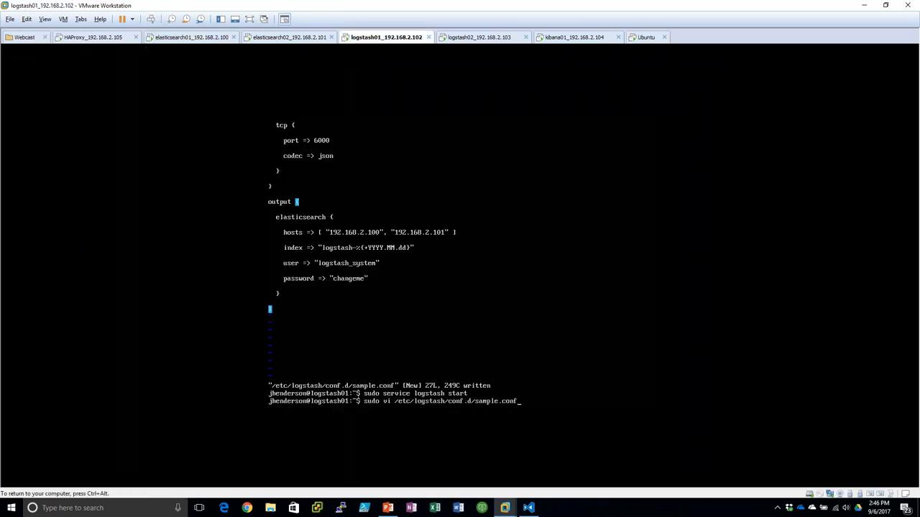
key(Return)
key(Down)
key(Down)
key(Down)
key(Down)
key(Down)
key(Down)
key(Down)
key(Down)
key(Down)
key(Down)
key(Down)
key(Down)
key(Down)
key(Down)
key(Down)
key(Down)
key(Down)
key(Down)
key(Down)
key(Down)
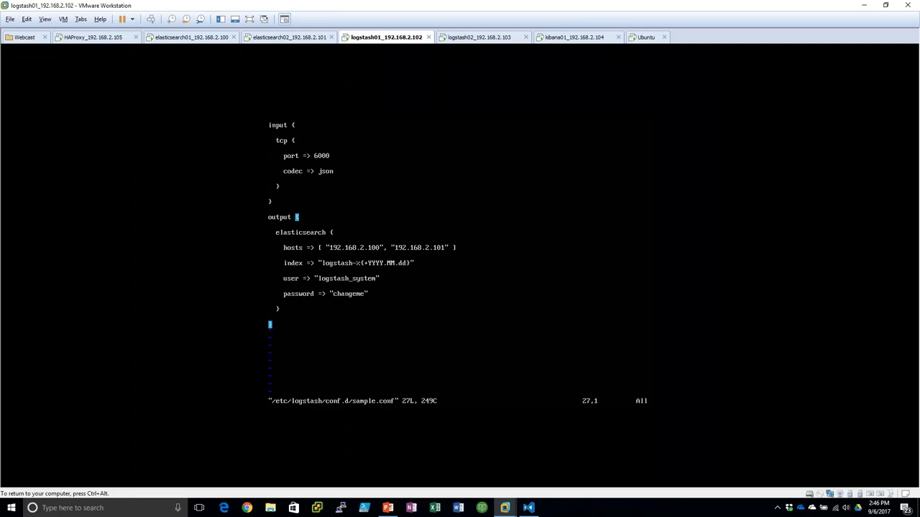
key(Up)
key(Up)
key(Up)
key(Up)
key(Up)
key(Up)
key(End)
key(i)
key(BackSpace)
key(BackSpace)
key(BackSpace)
key(BackSpace)
key(BackSpace)
key(BackSpace)
key(BackSpace)
key(BackSpace)
key(BackSpace)
key(BackSpace)
key(BackSpace)
key(BackSpace)
key(BackSpace)
key(BackSpace)
key(BackSpace)
text(e)
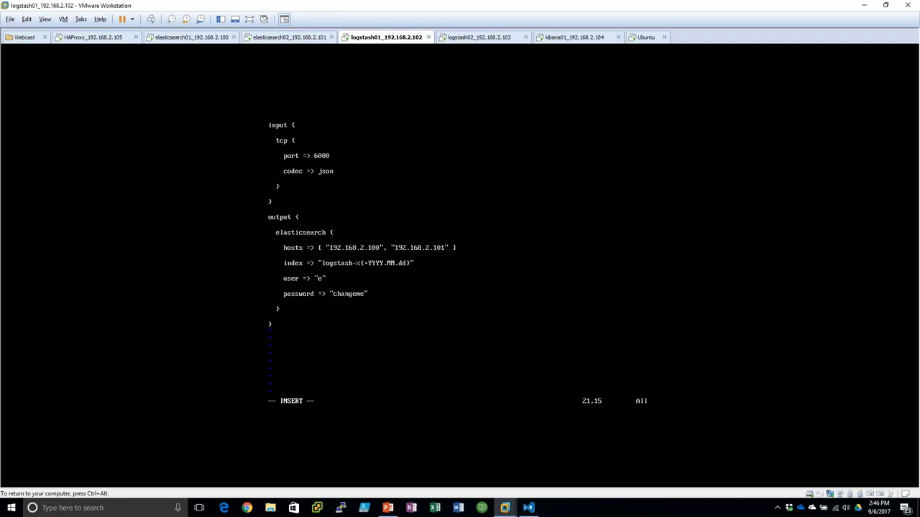
text(lastic)
key(Escape)
text(:wq)
key(Return)
- Restart Logstash with sudo service logstash restart, then move to the logstash02 console
text(sudo service log)
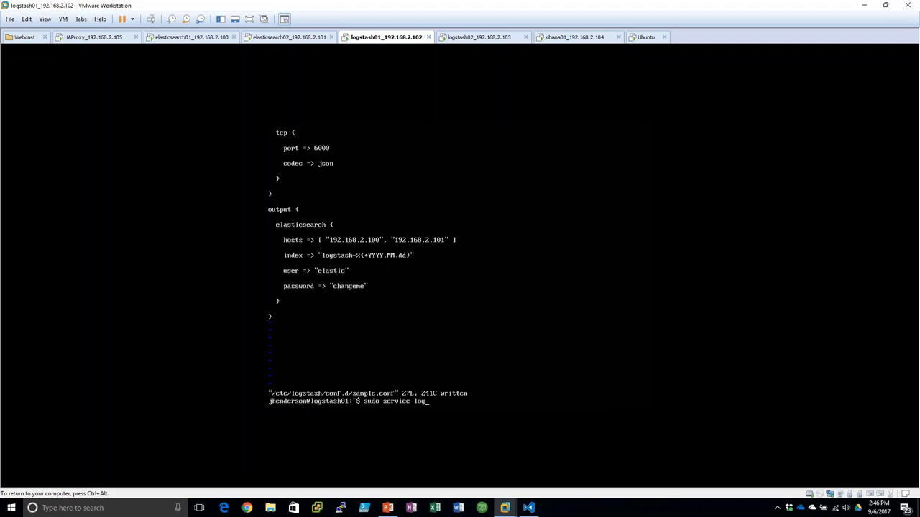
text(stash restart)
key(Return)
key(Num_Lock)
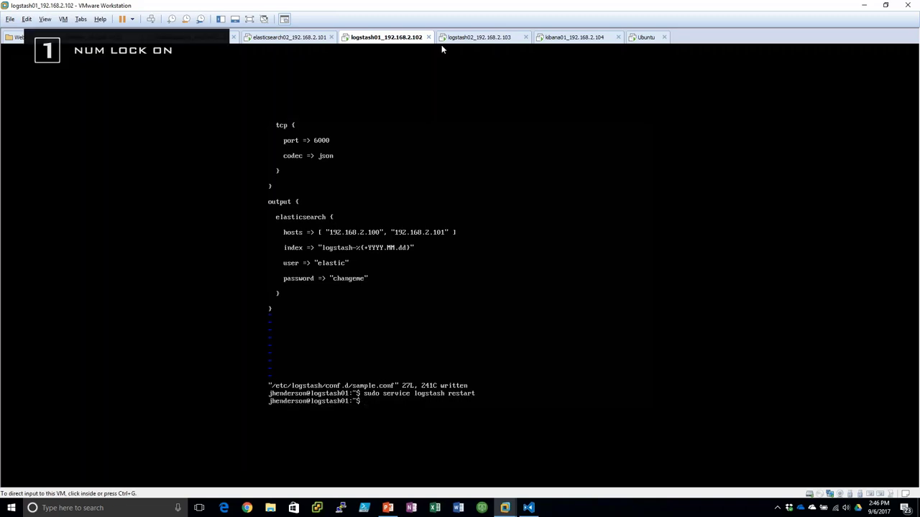
click(454, 38)
- On logstash02, replace the sample.conf user logstash_system with elastic and save
key(Up)
key(Up)
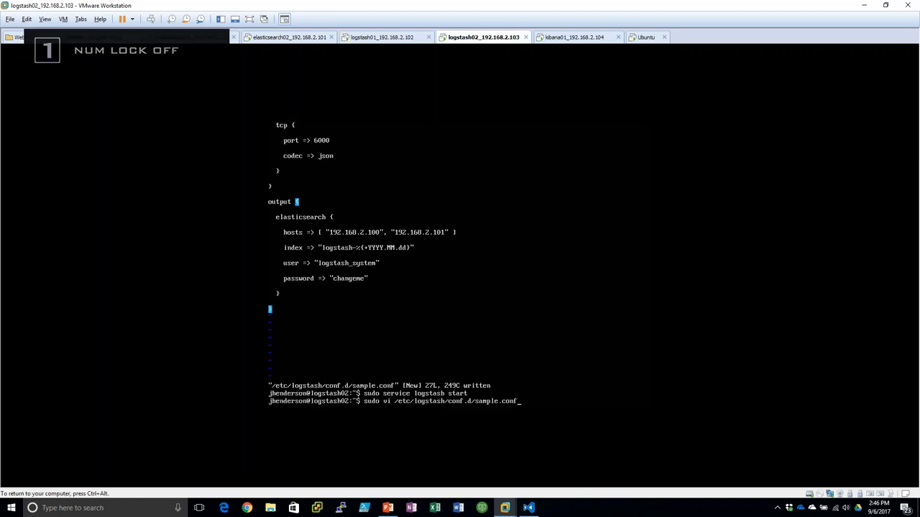
key(Up)
key(Down)
key(Up)
key(Down)
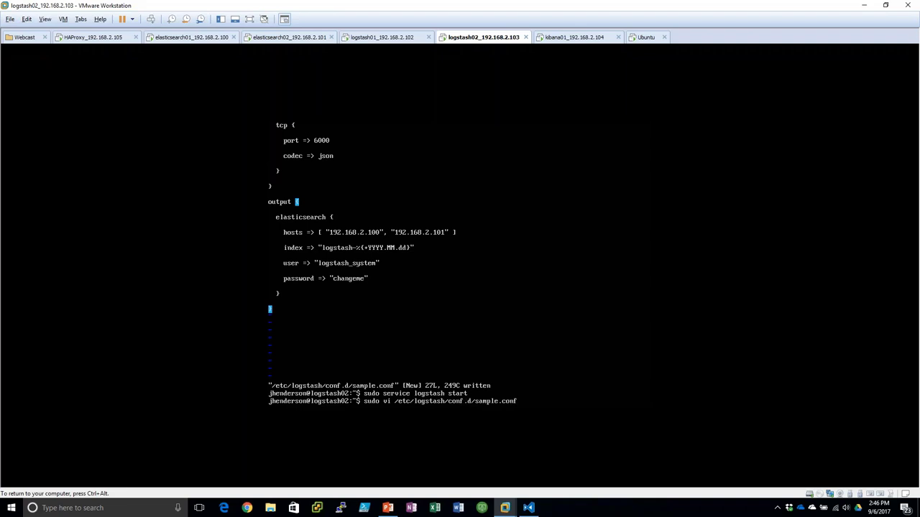
key(Return)
key(Down)
key(Down)
key(Down)
key(Down)
key(Down)
key(Down)
key(Down)
key(Down)
key(Down)
key(Down)
key(Down)
key(Down)
key(Down)
key(Down)
key(Down)
key(Down)
key(Down)
key(Down)
key(Down)
key(Down)
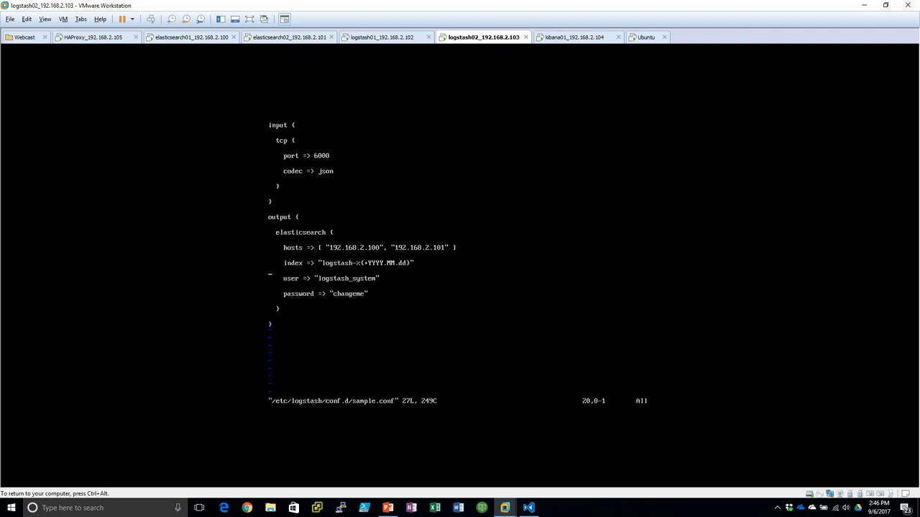
key(End)
key(i)
key(BackSpace)
key(BackSpace)
key(BackSpace)
key(BackSpace)
key(BackSpace)
key(BackSpace)
key(BackSpace)
key(BackSpace)
key(BackSpace)
key(BackSpace)
key(BackSpace)
key(BackSpace)
key(BackSpace)
key(BackSpace)
key(BackSpace)
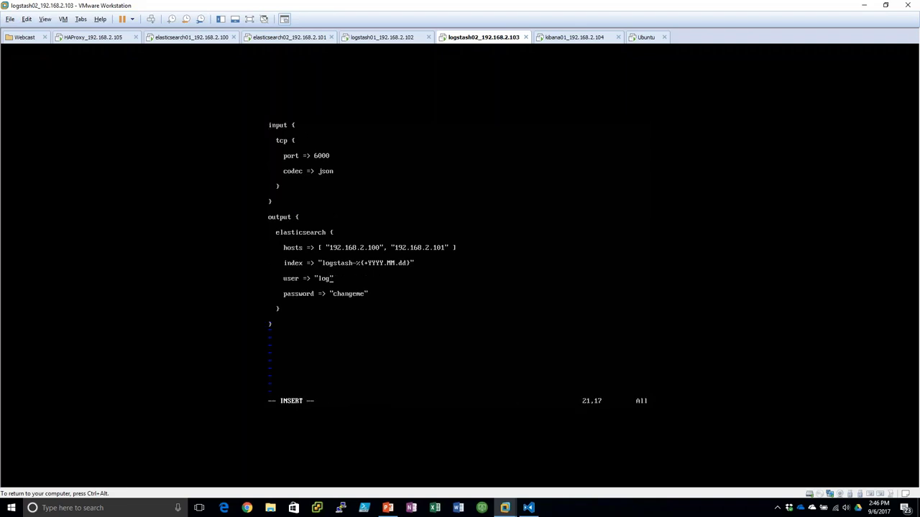
text(elastic)
key(Escape)
text(:wq)
key(Return)
- Restart Logstash on logstash02, then cycle through kibana01 to the Ubuntu Kibana VM
text(sud)
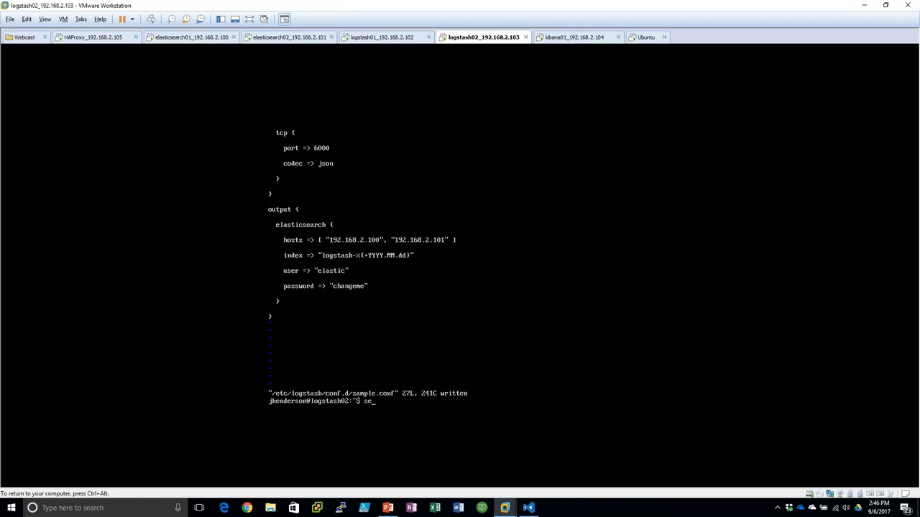
text(o service logstash restart)
key(Return)
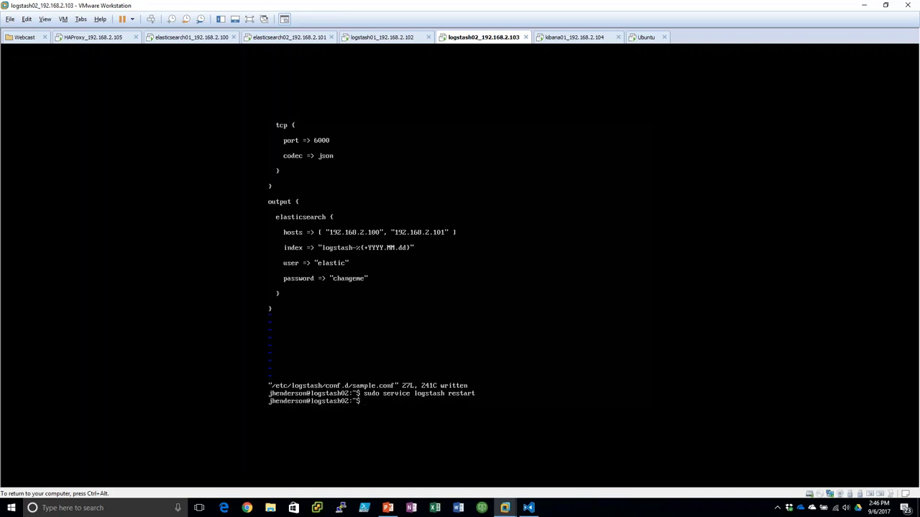
key(Num_Lock)
key(Num_Lock)
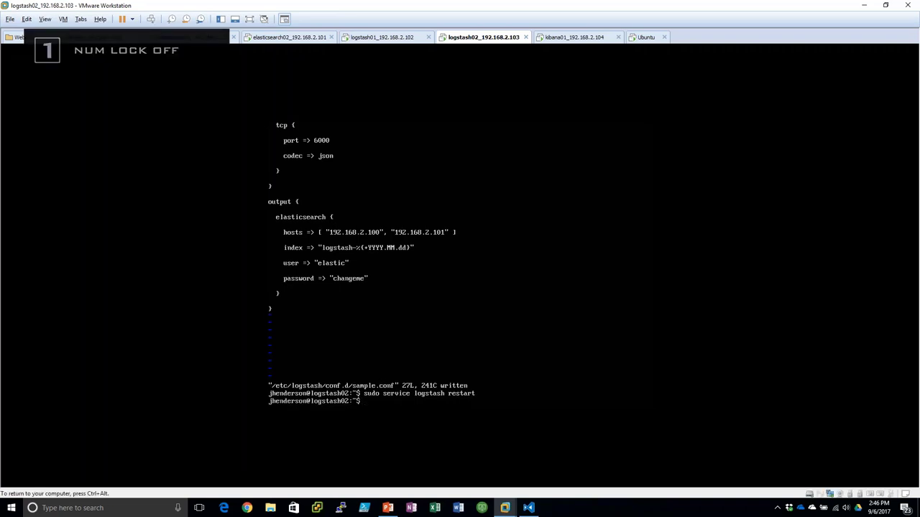
key(Num_Lock)
key(ctrl+Tab)
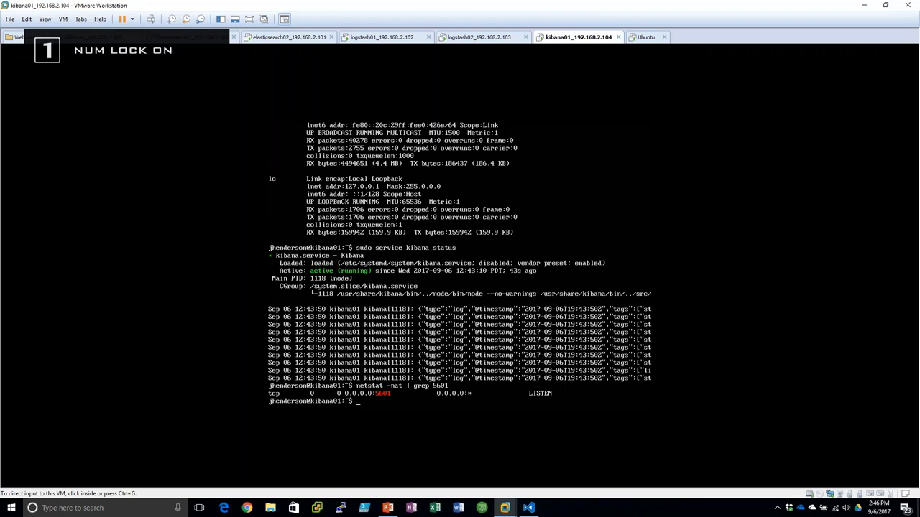
key(ctrl+Tab)
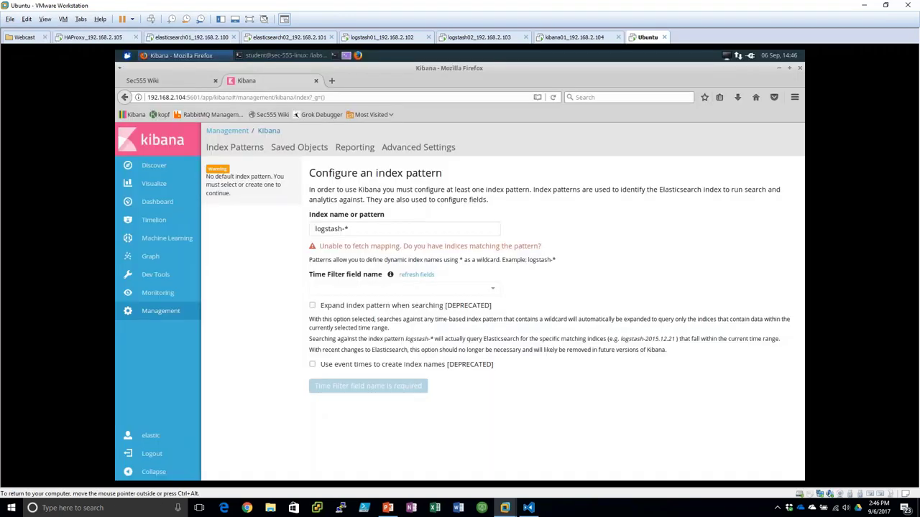
- On logstash01, follow /var/log/logstash/logstash-plain.log with sudo tail -f
click(385, 37)
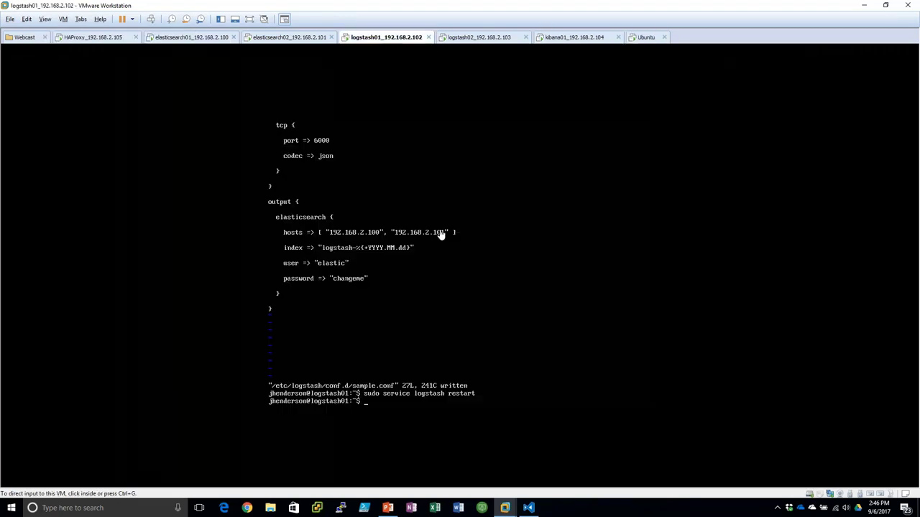
click(441, 235)
key(ctrl+r)
text(tail)
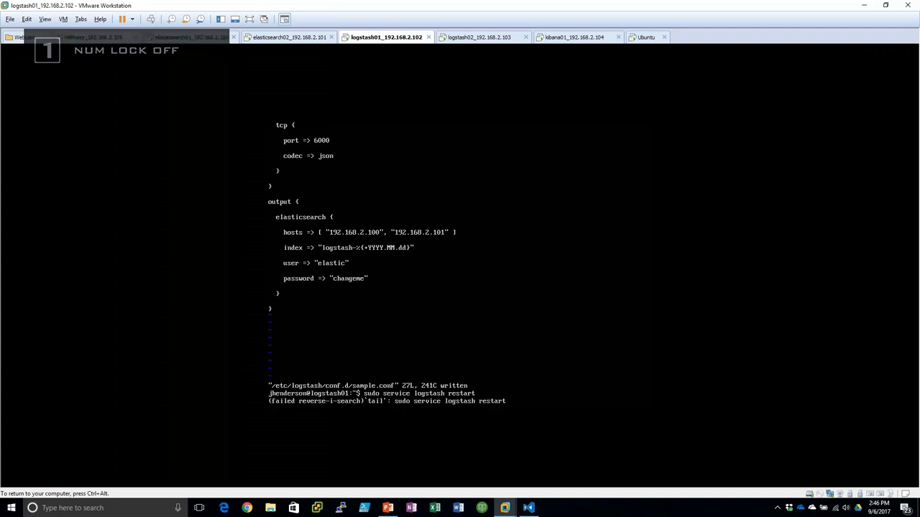
text( -f)
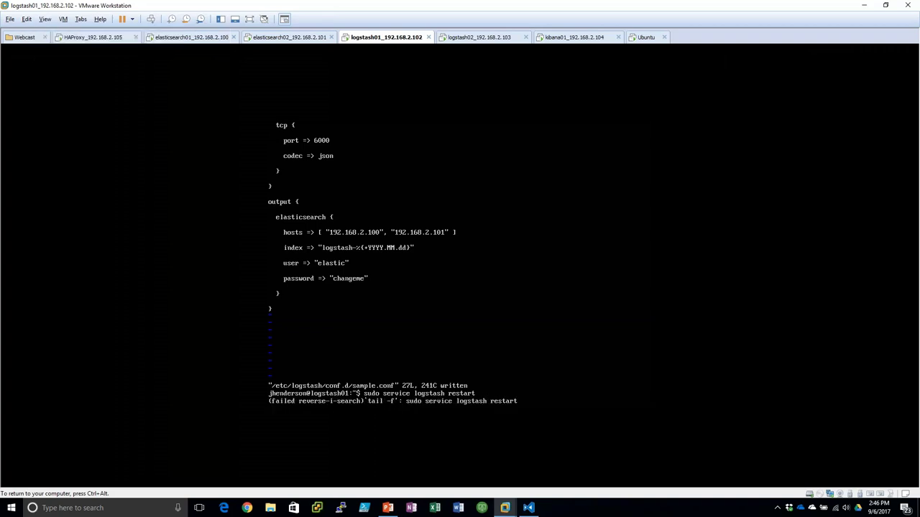
key(ctrl+c)
text(sudo tail 0-f)
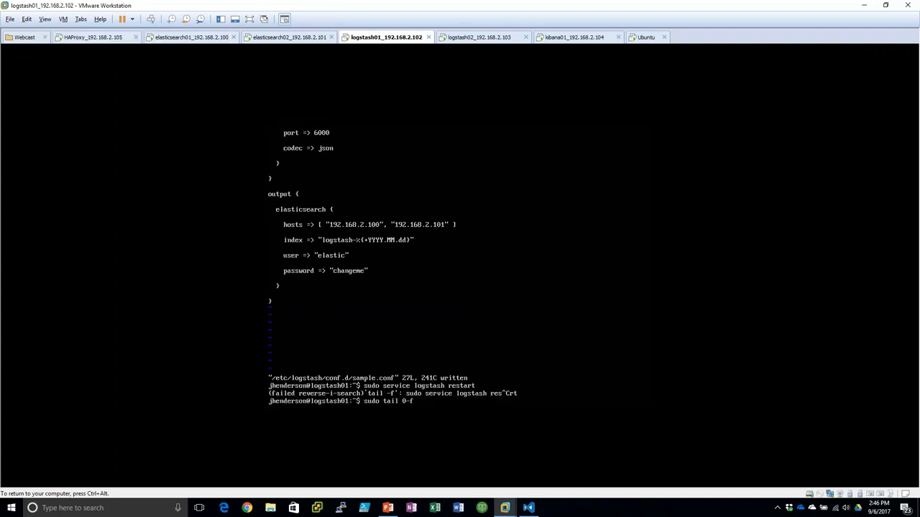
key(BackSpace)
key(BackSpace)
text(-f /var/log/logstash/logstash-plain.log)
key(Return)
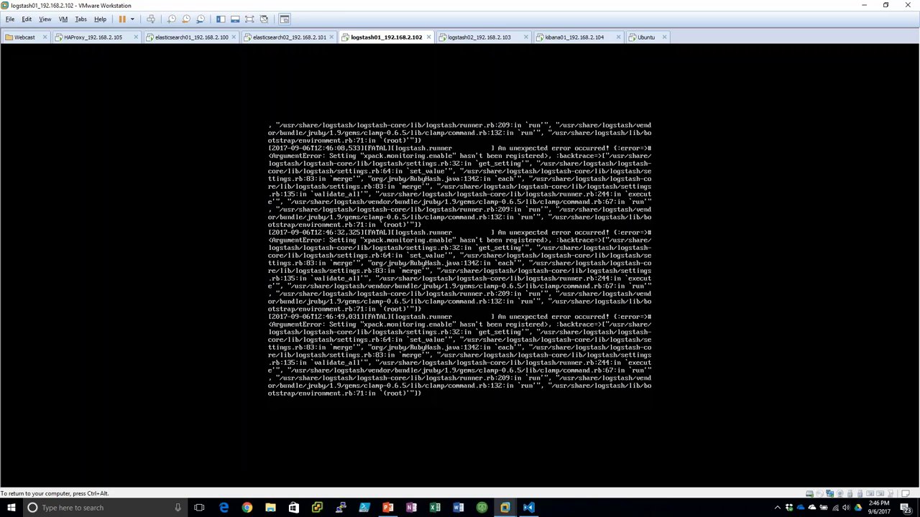
- Watch the repeated FATAL xpack.monitoring.enable errors, then go to the kibana01 console
key(Return)
key(Return)
key(Return)
key(Return)
key(Return)
key(Return)
key(Return)
key(Return)
key(Return)
key(Return)
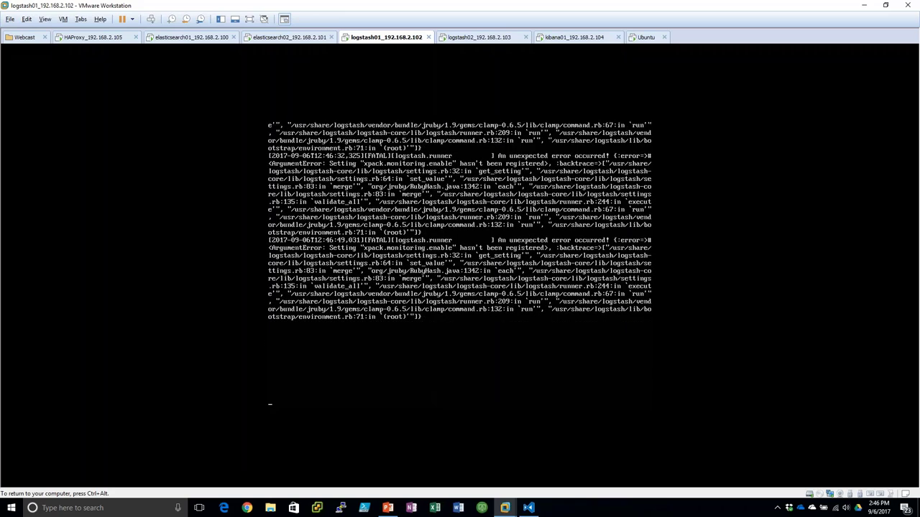
key(Return)
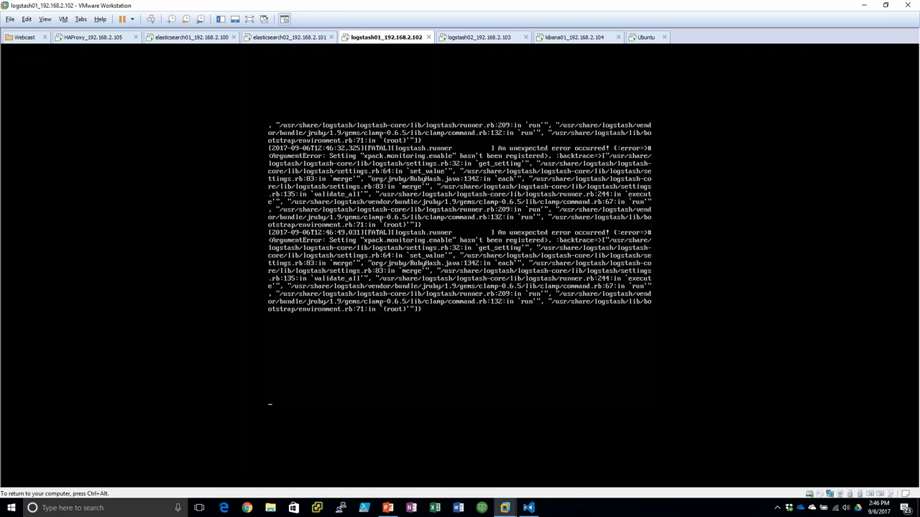
key(Return)
key(Return)
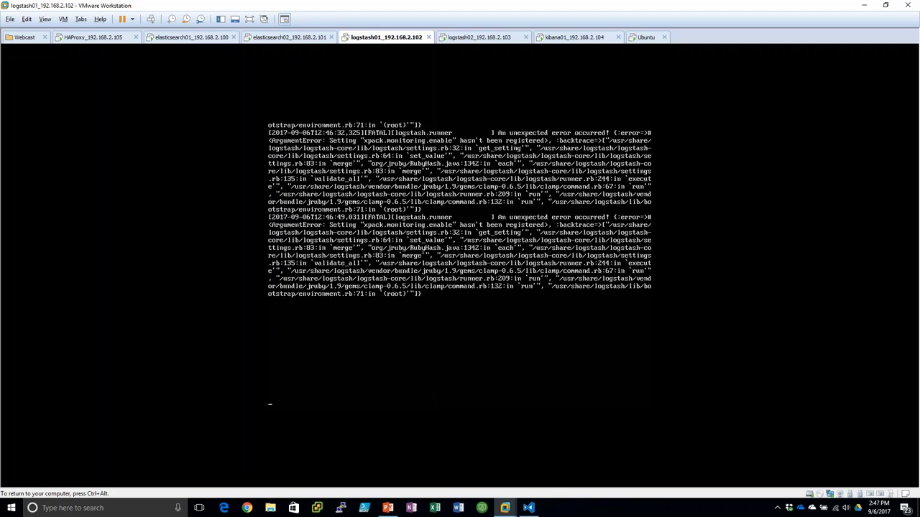
key(ctrl+alt)
click(583, 36)
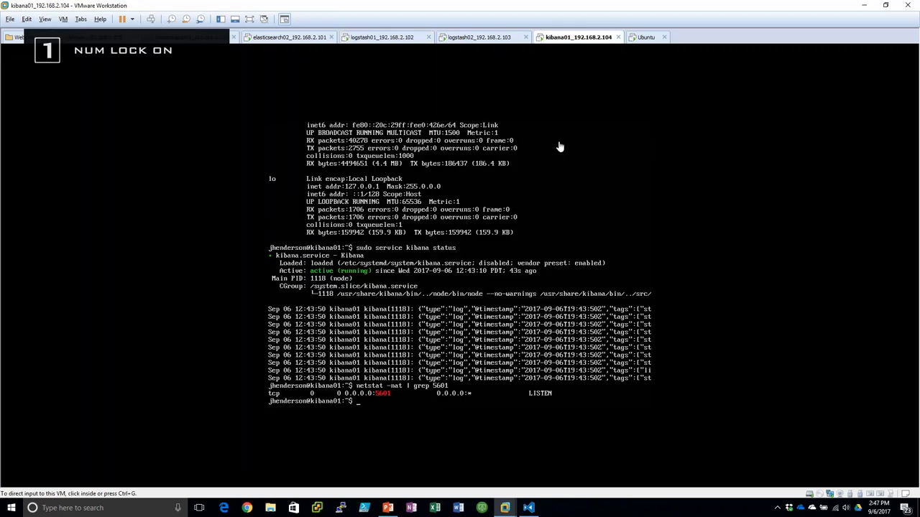
- Reload the Kibana index pattern page and check the logstash01 and logstash02 consoles
click(645, 37)
key(F5)
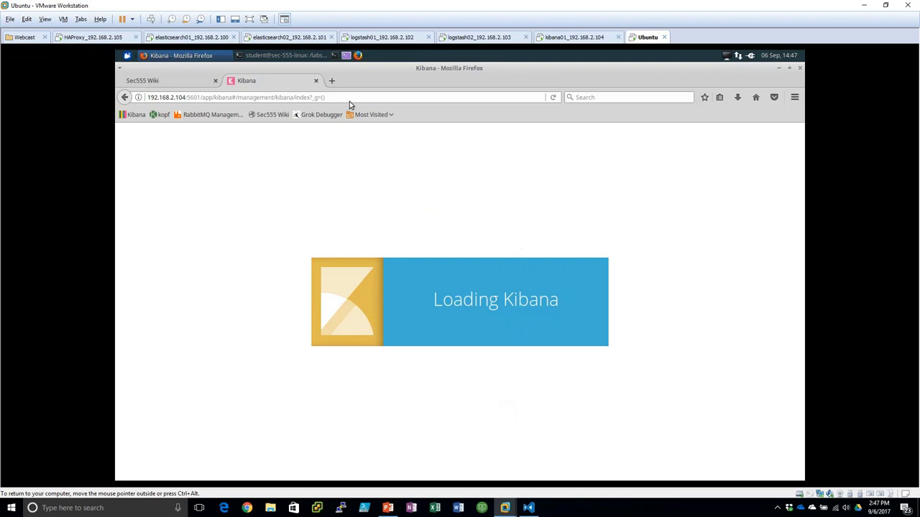
click(381, 37)
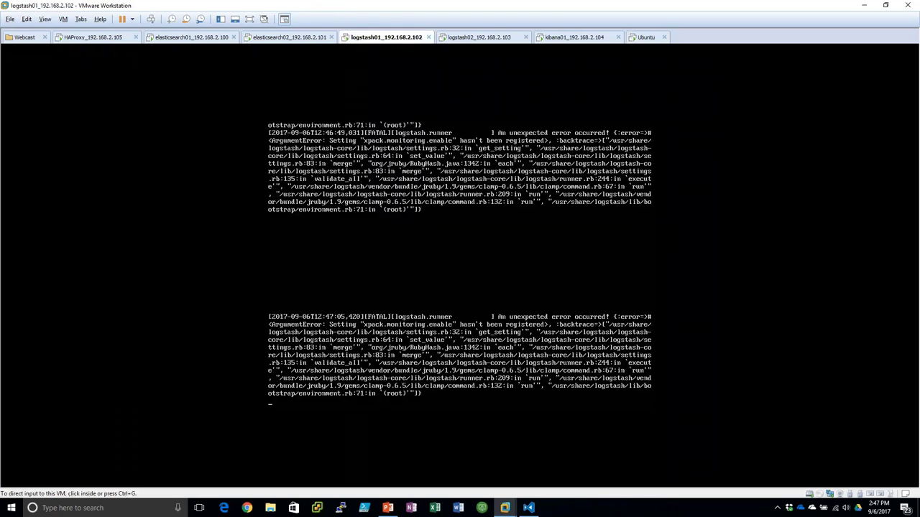
click(474, 37)
click(646, 36)
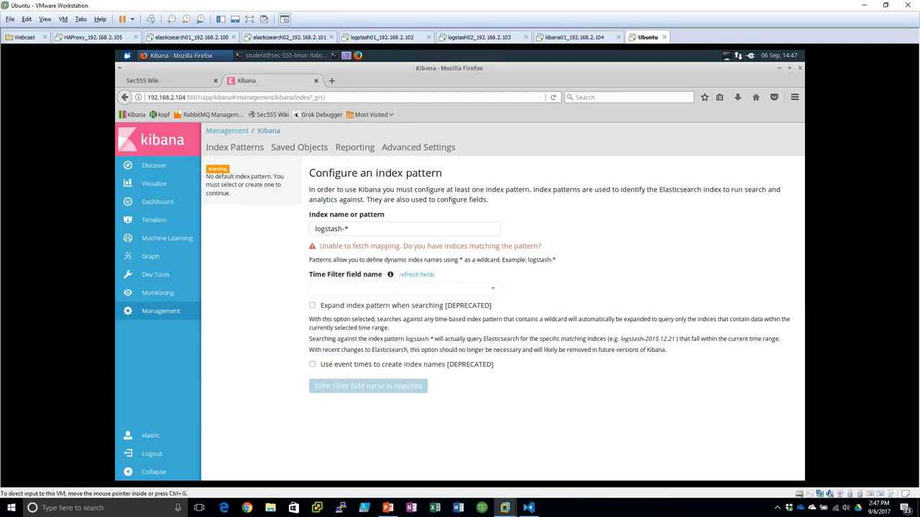
click(385, 36)
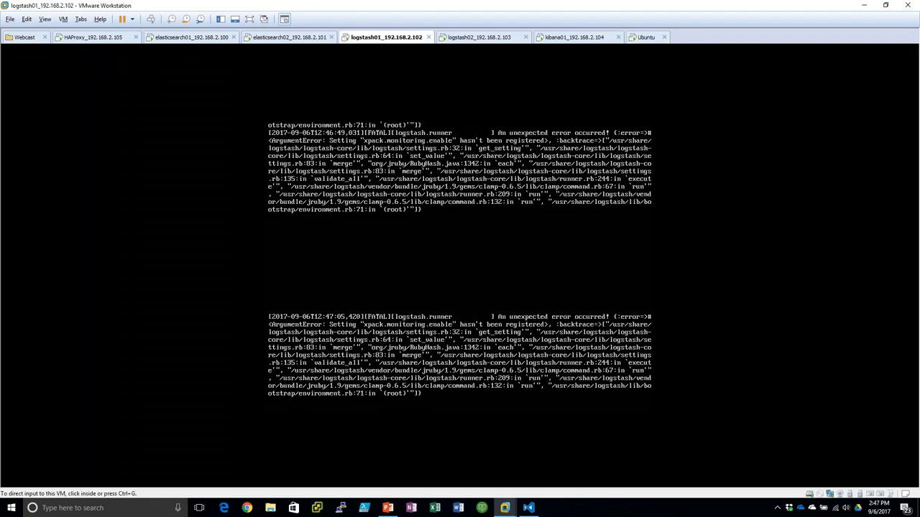
click(488, 39)
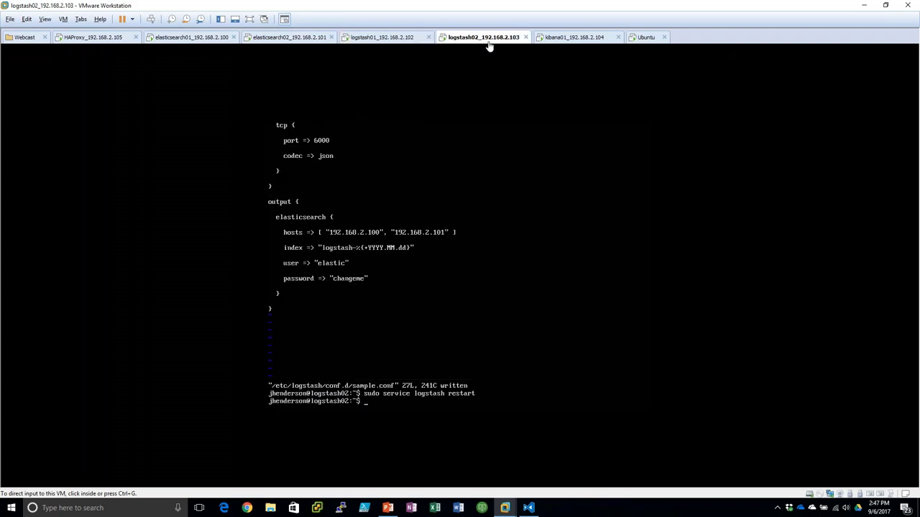
click(640, 38)
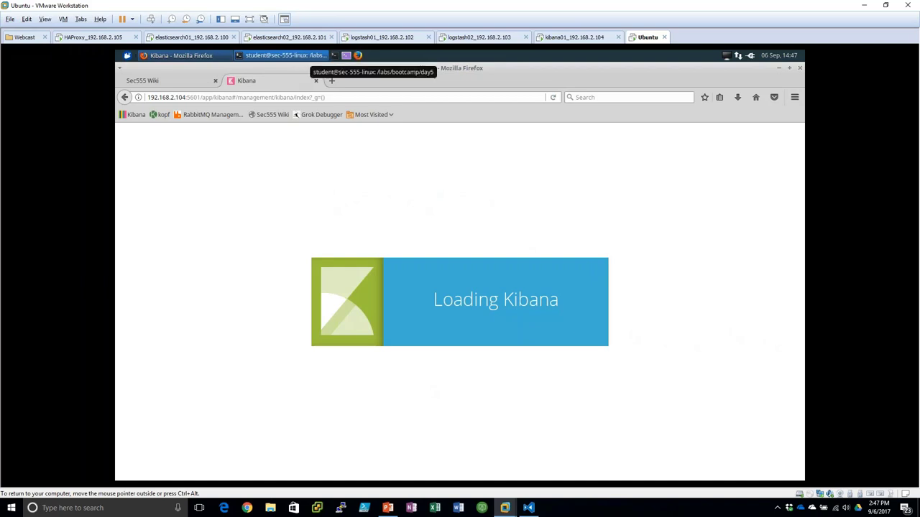
- On elasticsearch02, reopen elasticsearch.yml in vi and jump to its discovery settings
click(288, 37)
key(Up)
key(Up)
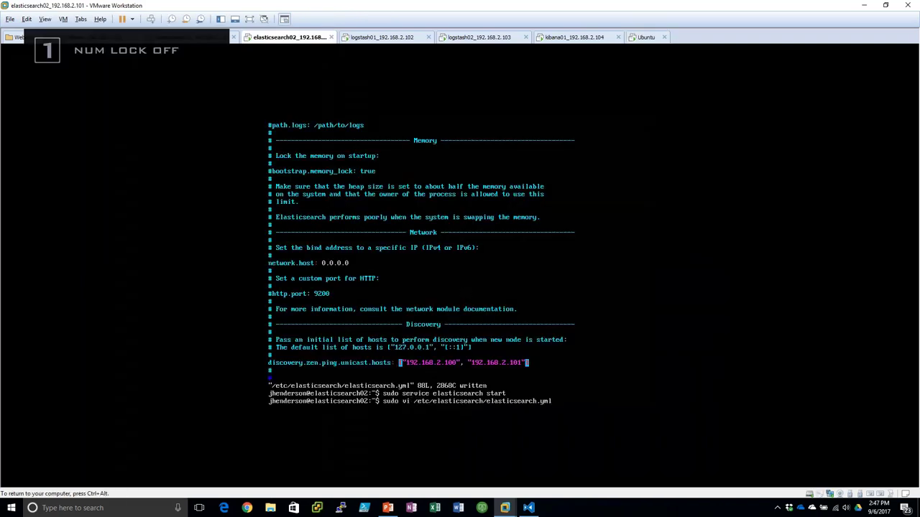
key(Return)
key(Page_Down)
key(Page_Down)
key(Page_Down)
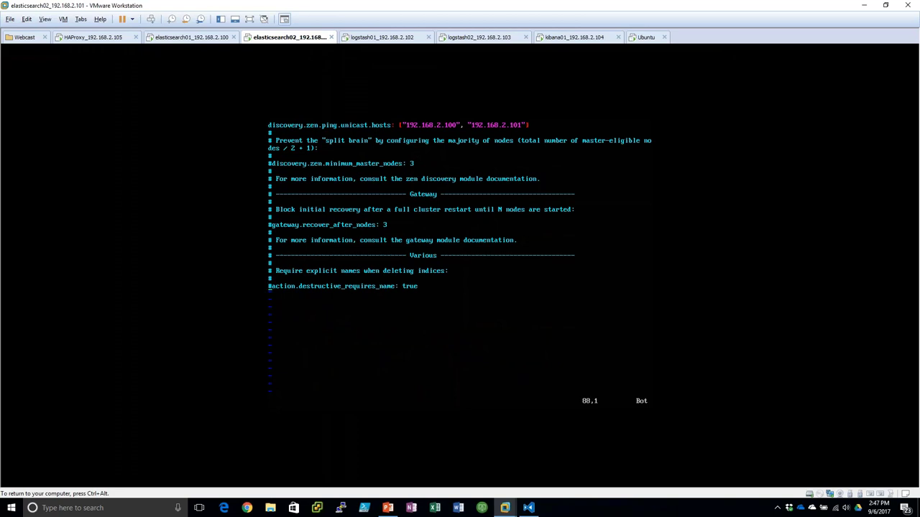
- Quit elasticsearch.yml unsaved, then stop the log tail on logstash01 for a fresh prompt
text(:q)
key(Return)
key(Num_Lock)
key(ctrl+Tab)
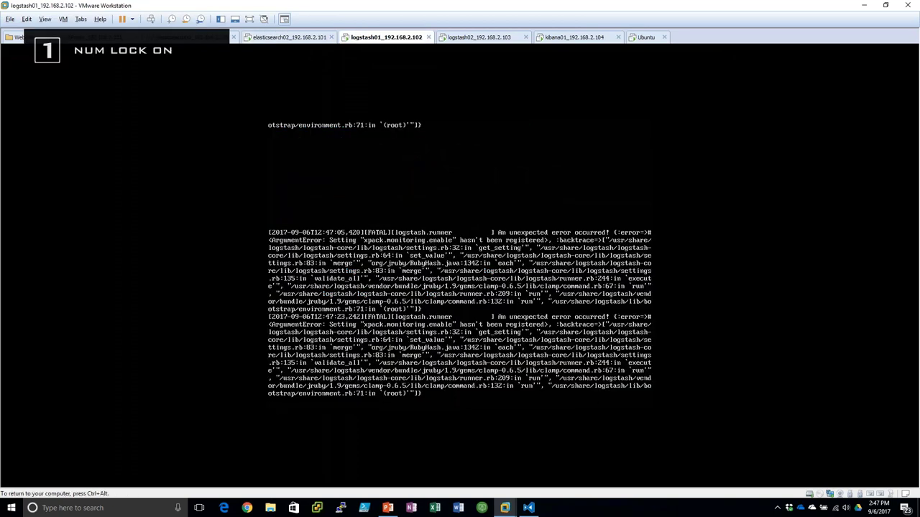
key(Num_Lock)
key(ctrl+c)
key(Up)
key(Up)
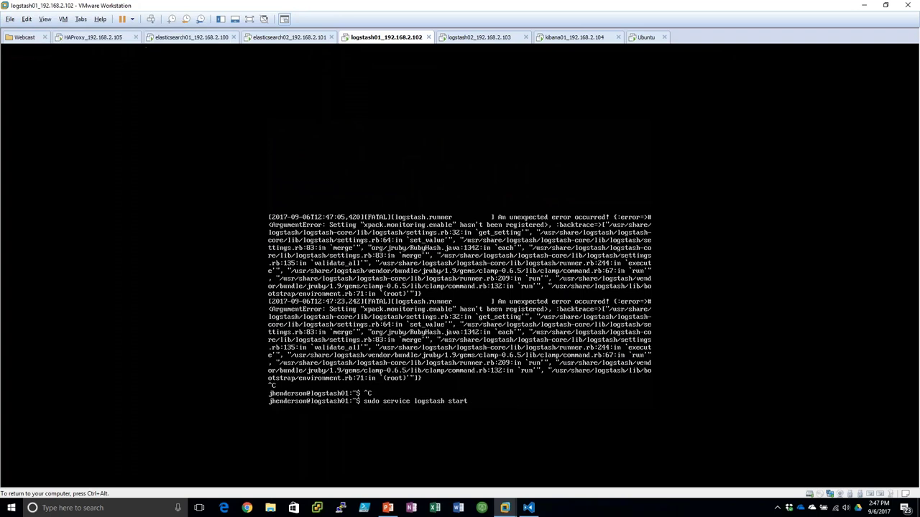
key(Up)
key(Down)
key(Up)
key(Up)
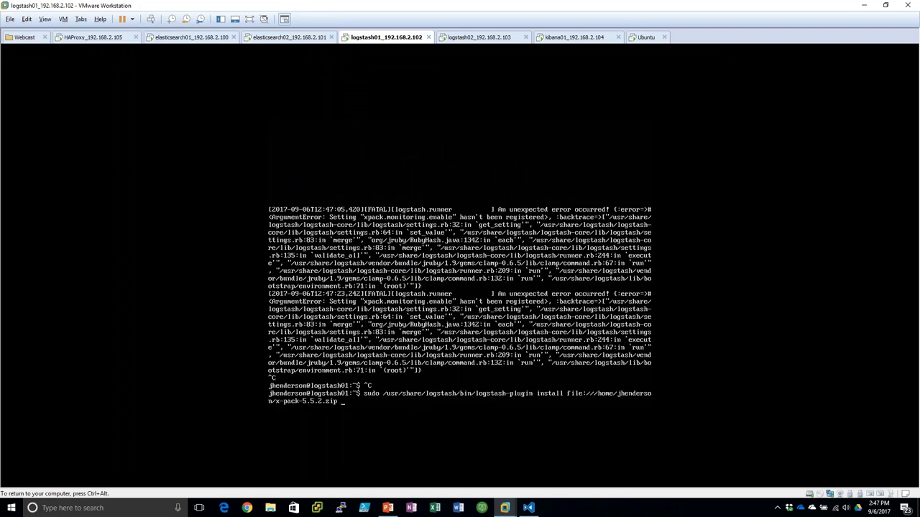
key(Up)
key(ctrl+c)
- Correct logstash.yml's setting to xpack.monitoring.enabled: true and save it
text(sudo)
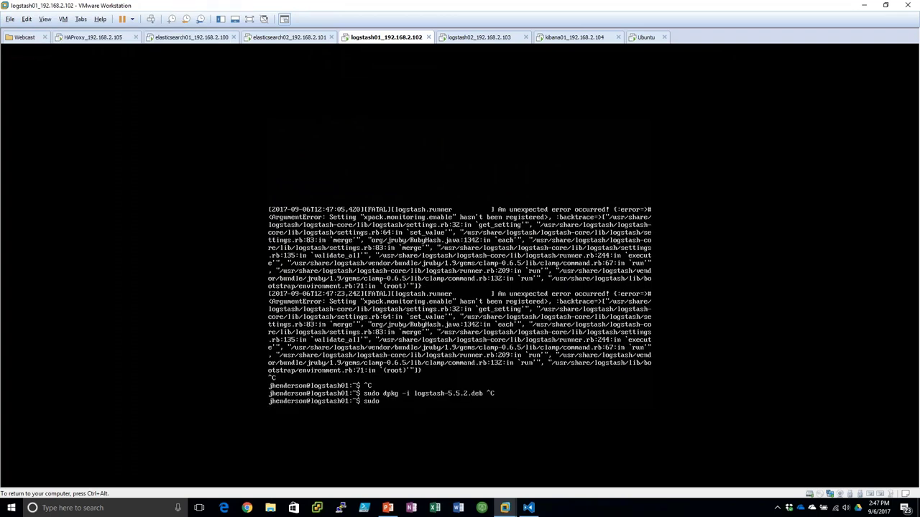
text( vi /etc/logstash/logstash.yml)
key(Return)
key(ctrl+f)
key(ctrl+f)
key(ctrl+f)
key(ctrl+f)
key(ctrl+f)
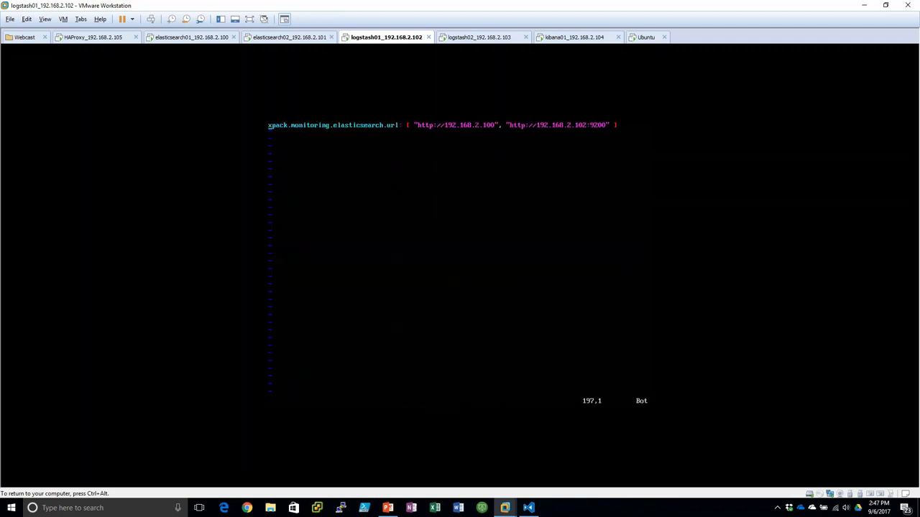
key(Up)
key(End)
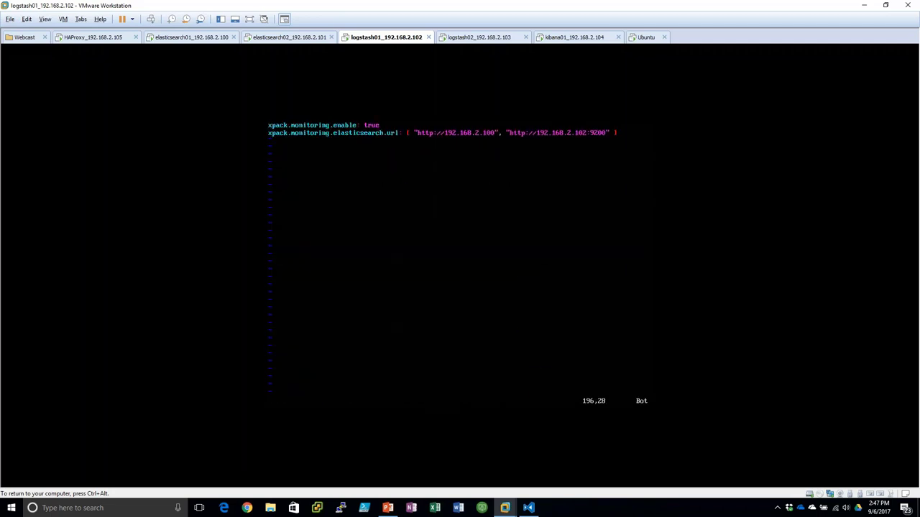
text(id)
key(Escape)
text(:wq)
key(Return)
- Restart Logstash on logstash01, then move to the logstash02 console
text(sudo servi)
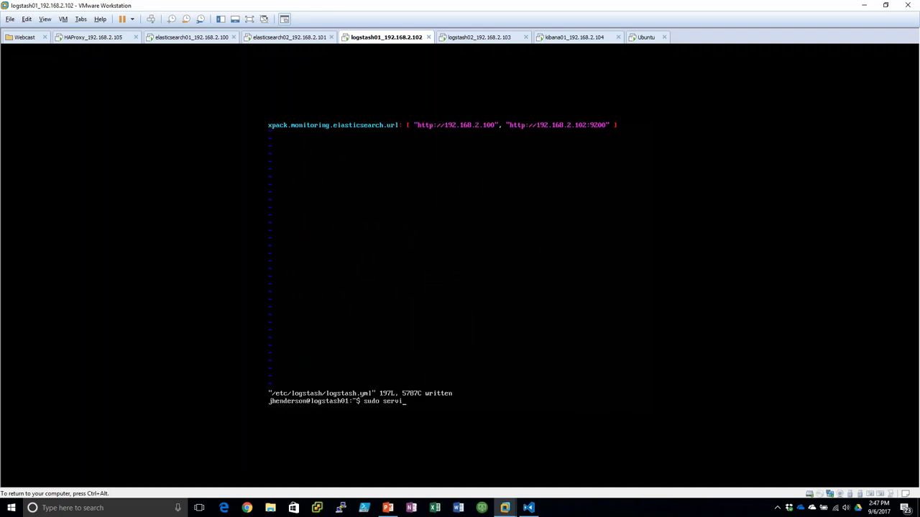
text(ce logstash restart)
key(Return)
key(ctrl+alt)
click(463, 36)
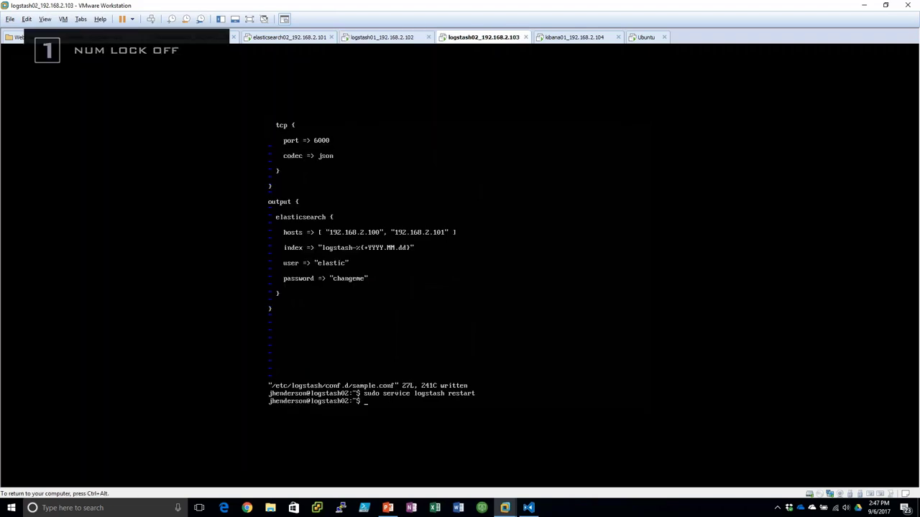
- Inspect logstash02's logstash.yml without saving, then check logstash-plain.log for errors
text(sudo vi /etc/logstash/)
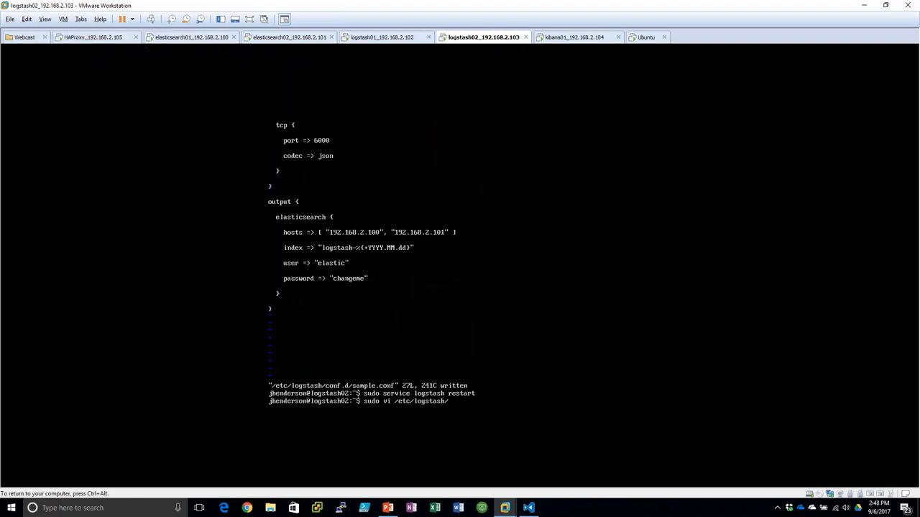
text(logstash.yml)
key(Return)
key(shift+g)
key(dollar)
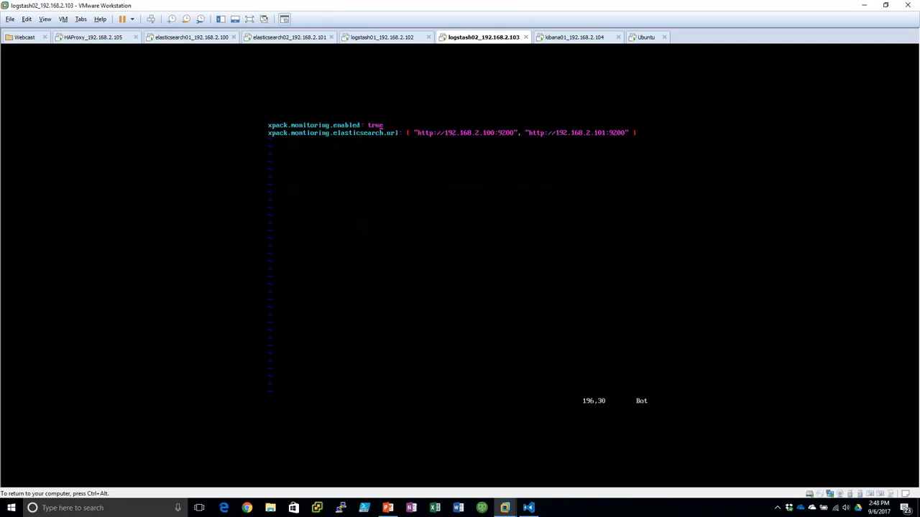
key(b)
key(ctrl+c)
text(:q)
key(Return)
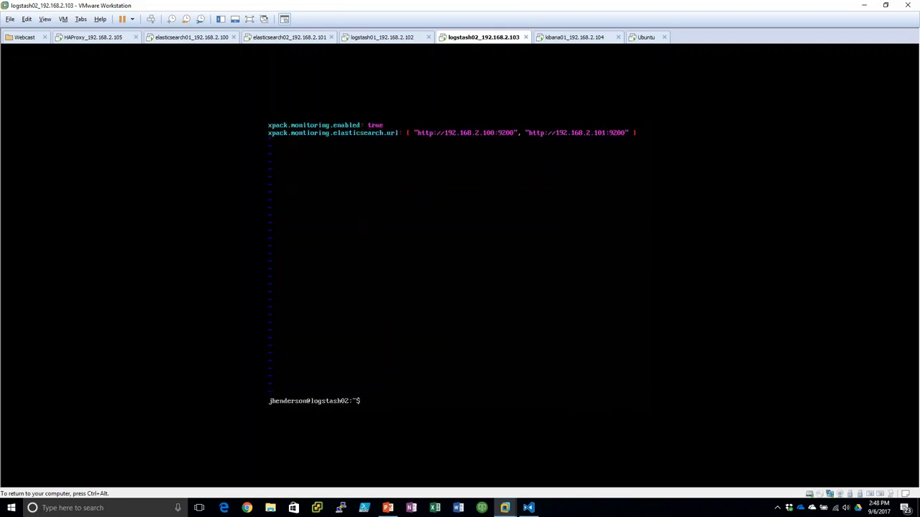
text(tail -f /var/log/logstash/logstash-plain.log)
key(Return)
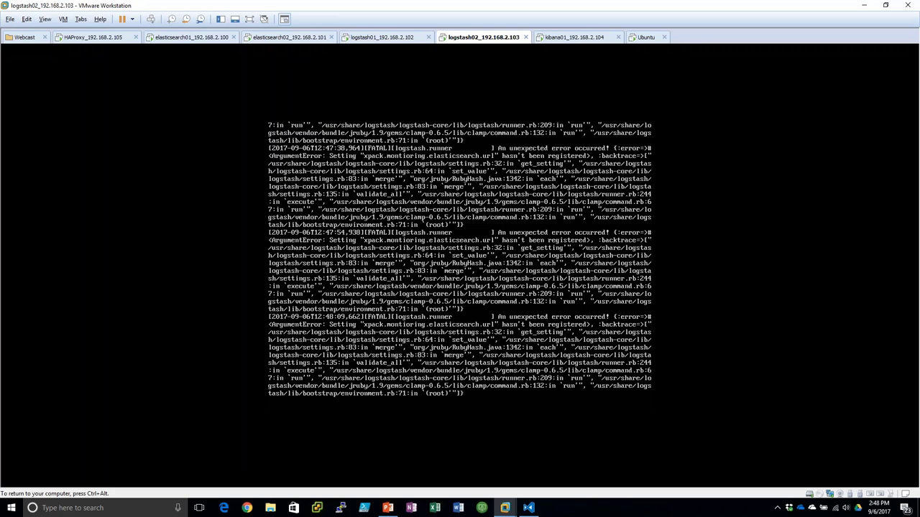
key(ctrl+c)
- Delete the last two xpack monitoring lines from logstash.yml and save it
key(Up)
key(Up)
key(Return)
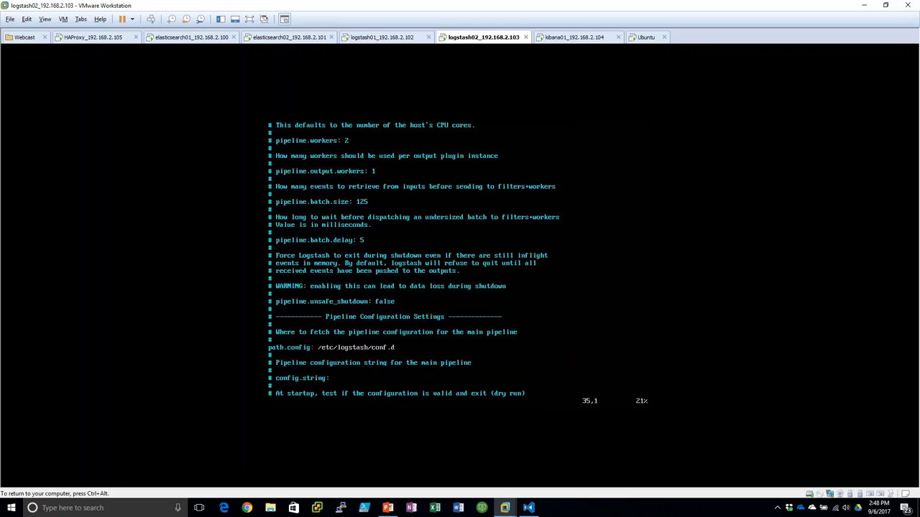
key(shift+g)
key(d)
key(d)
key(d)
key(d)
key(ctrl+c)
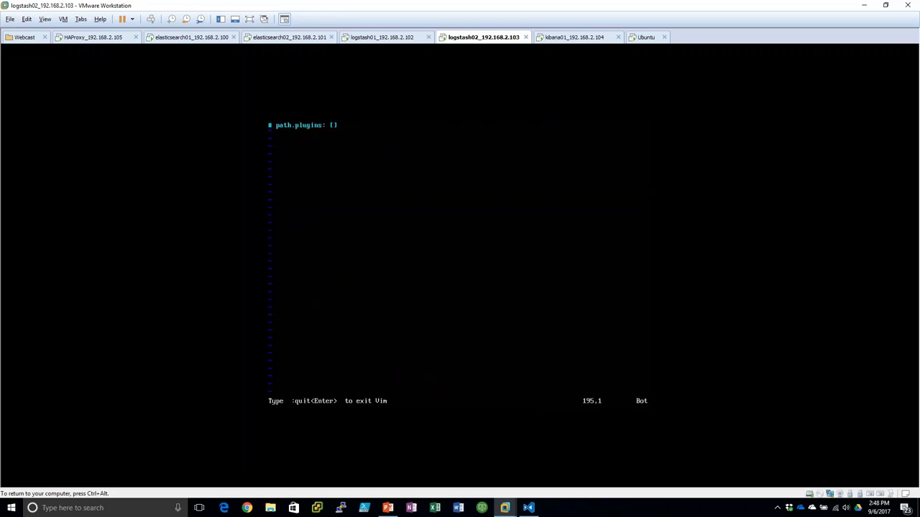
text(:wq)
key(Return)
- Restart Logstash on logstash02 and follow its log for the pipeline starting
text(sudo service )
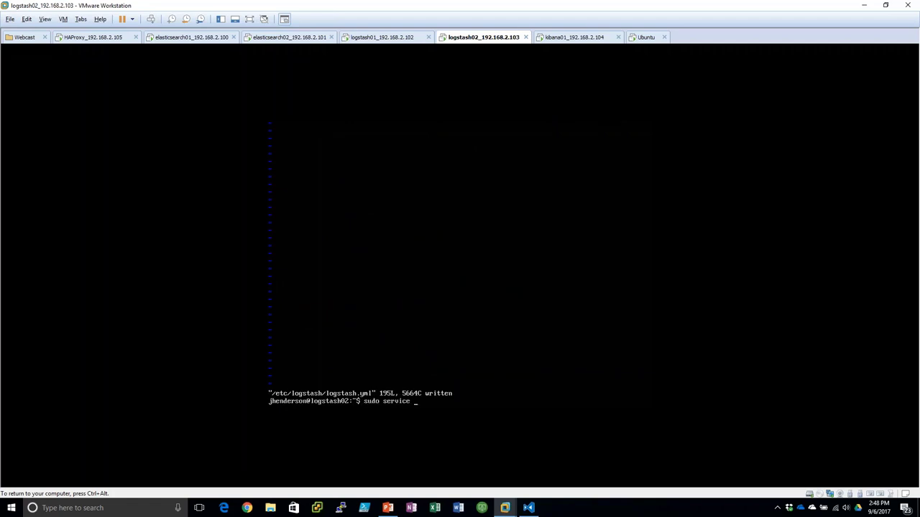
text(logstash restart)
key(Return)
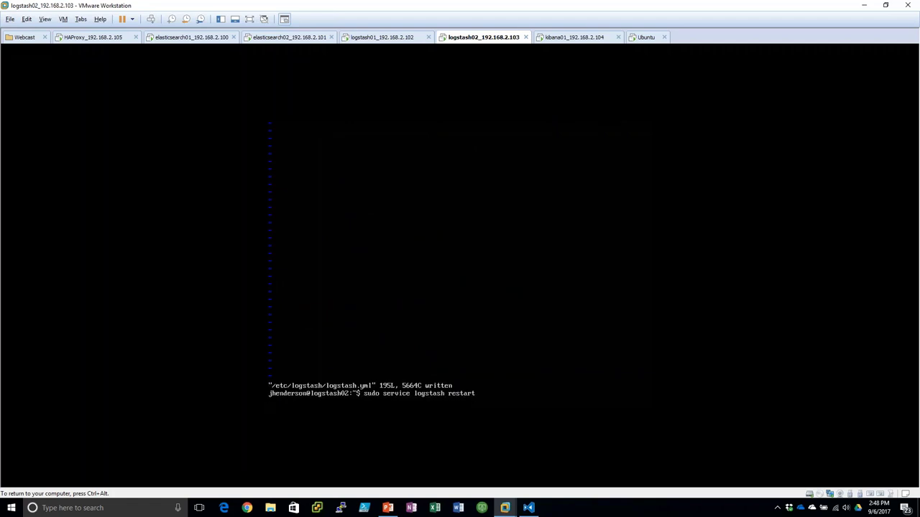
key(Num_Lock)
key(Num_Lock)
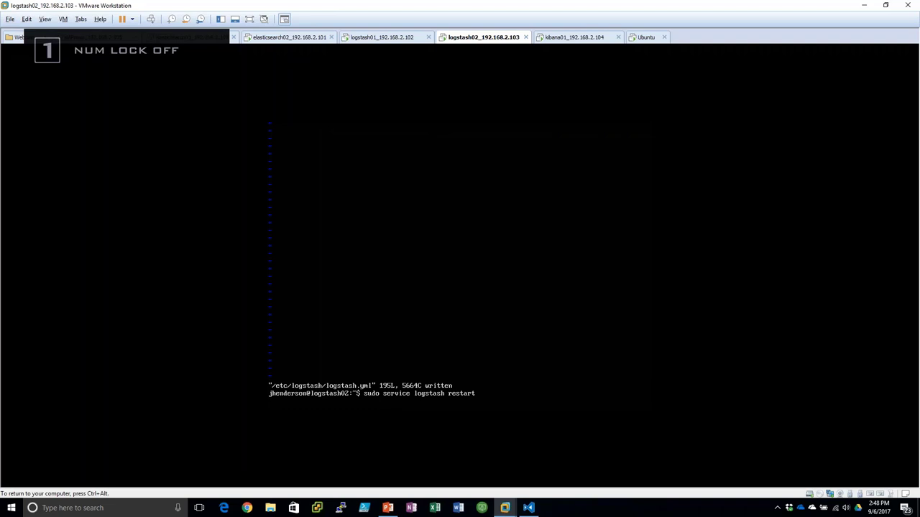
key(Up)
key(Up)
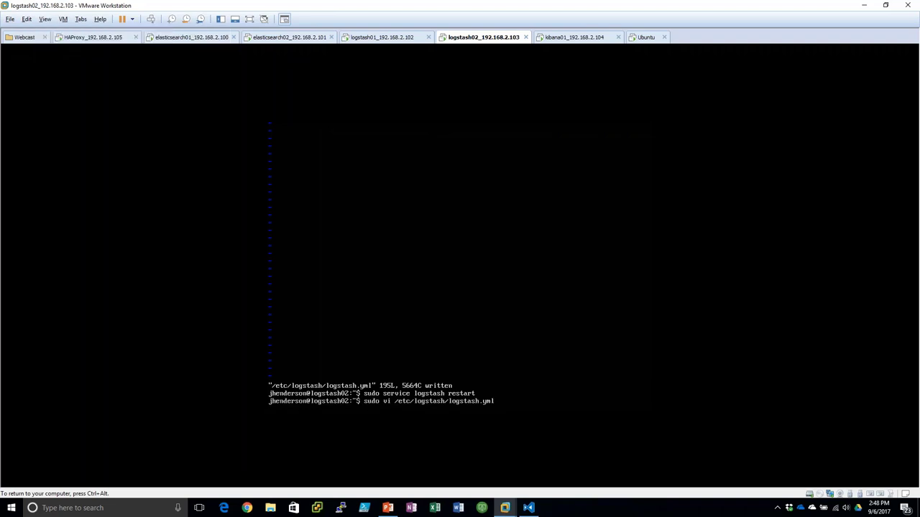
key(Up)
key(Return)
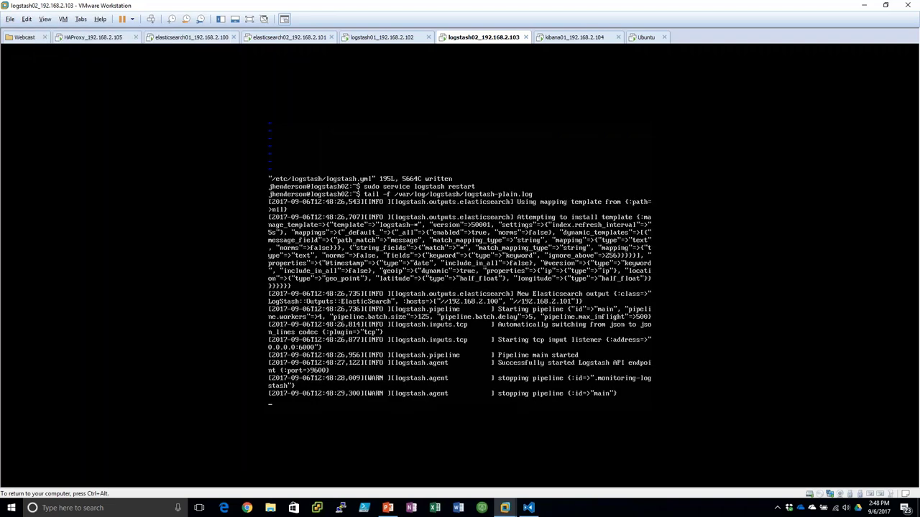
key(ctrl+alt)
click(560, 43)
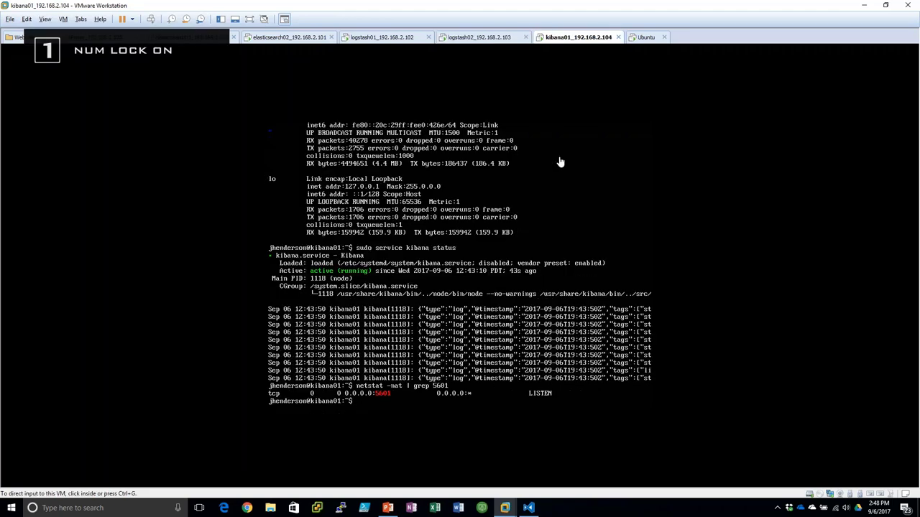
click(645, 37)
key(F5)
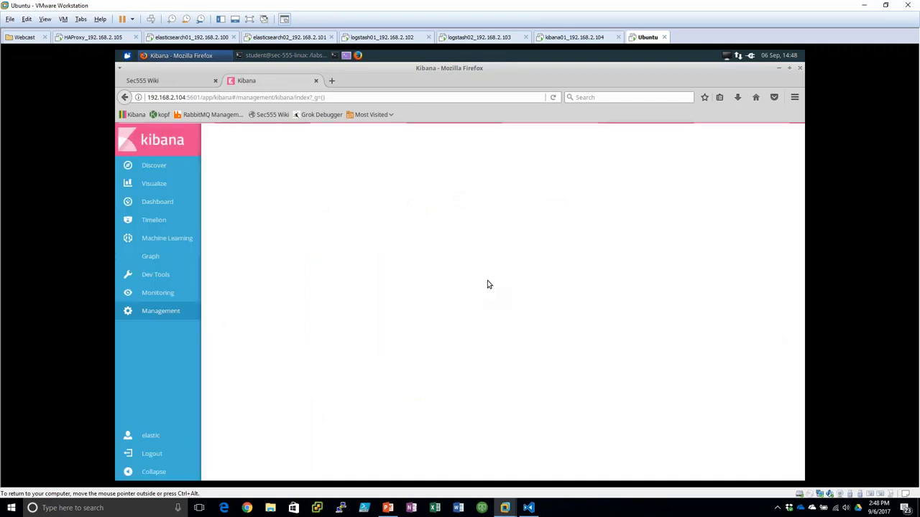
click(338, 277)
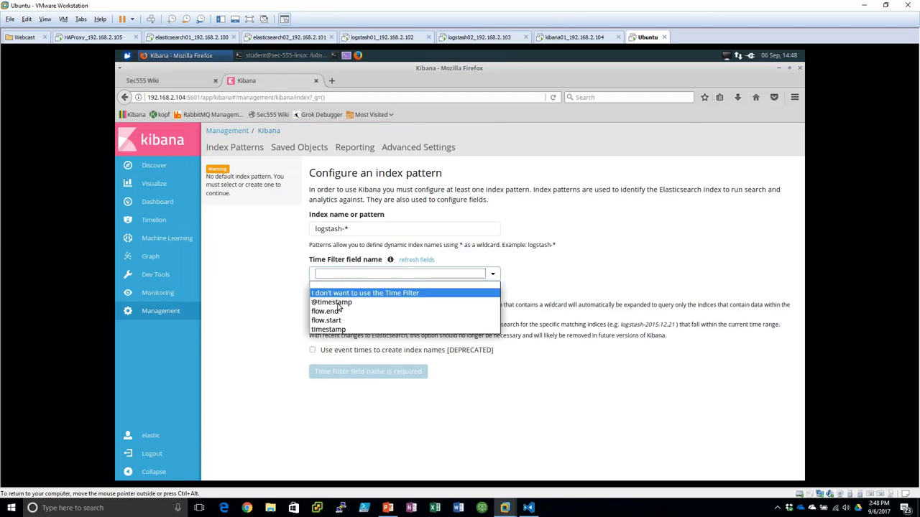
click(327, 302)
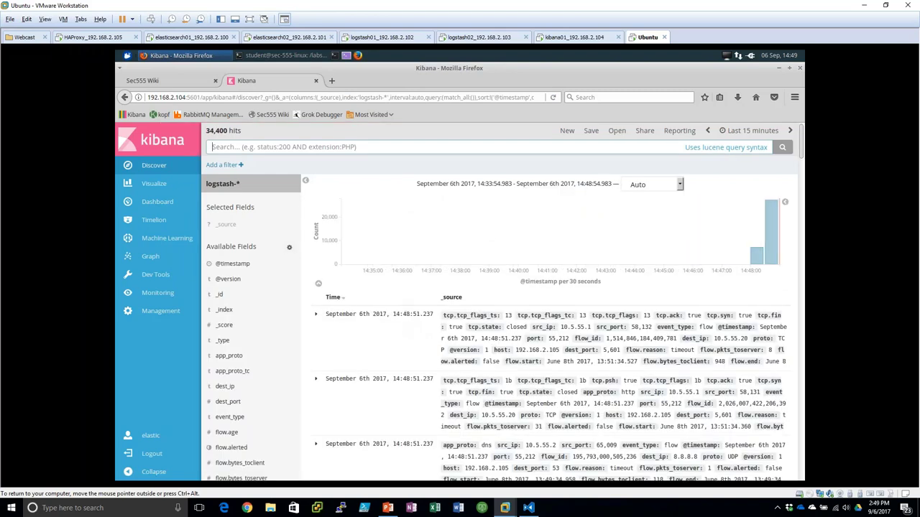
- Refresh the logstash-* Discover results, then open the Monitoring overview
click(782, 147)
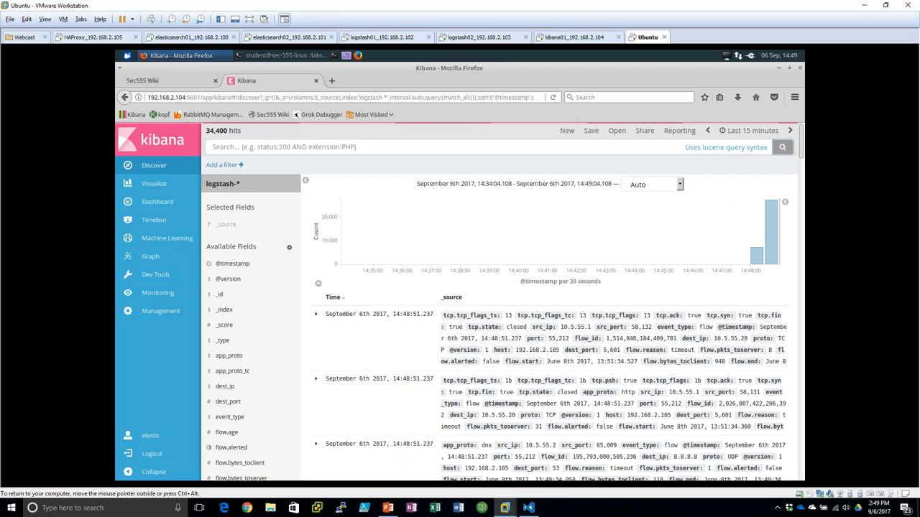
click(154, 293)
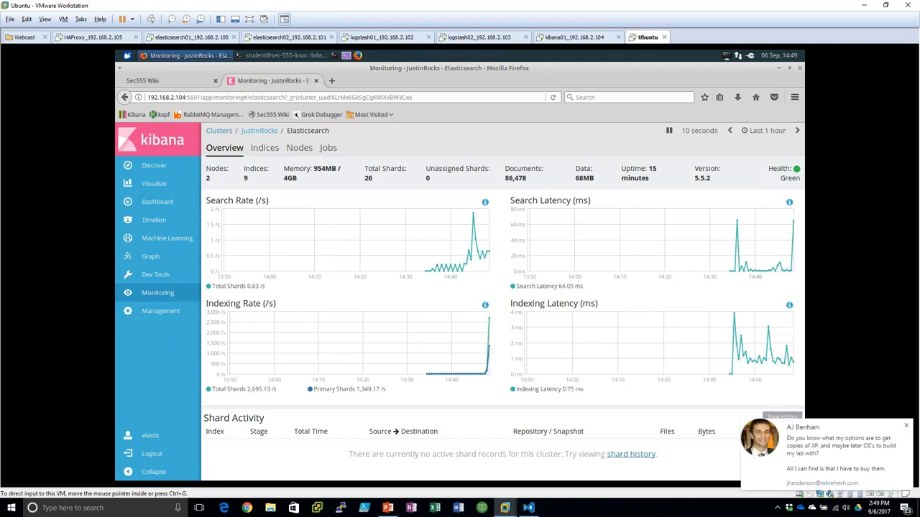
- Dismiss Kibana's chat notification and bring up PowerPoint's closing slide 30, the SIEM & Tactical Analytics Summit slide
click(906, 426)
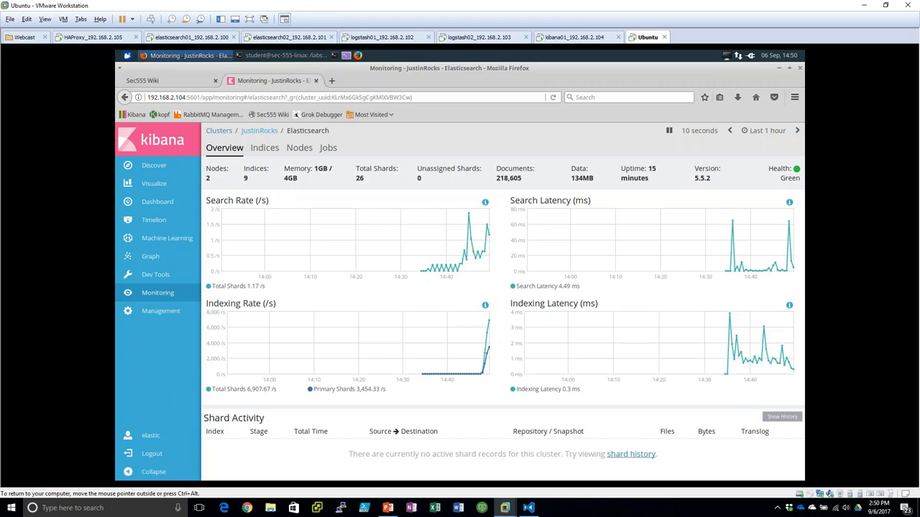
click(387, 509)
click(97, 439)
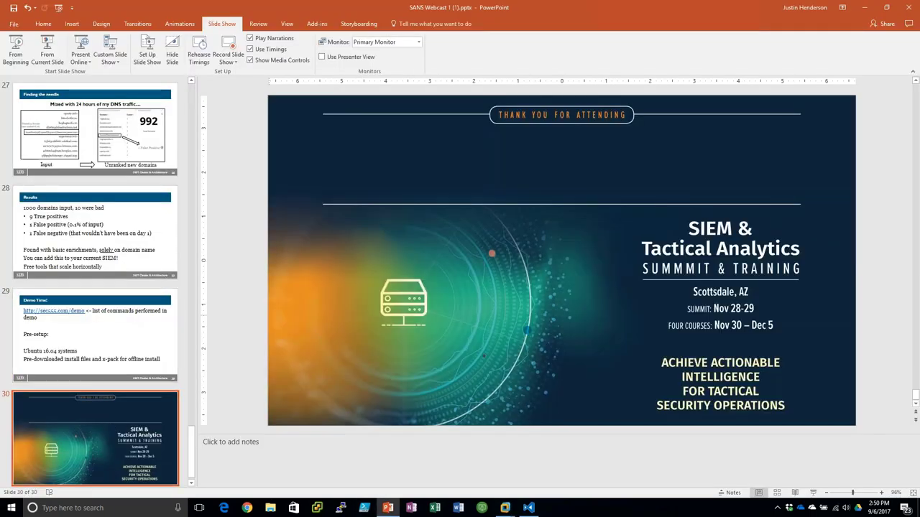